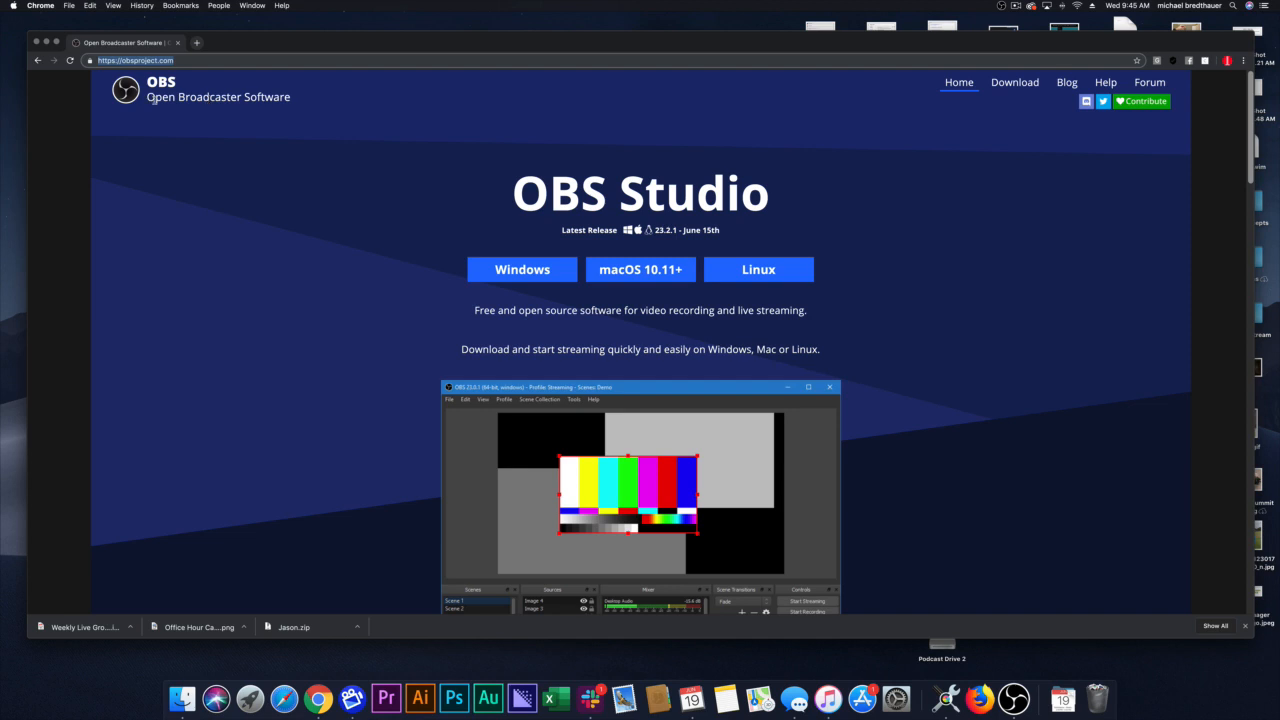
Step: Narrow the browser window to make room, then switch to OBS, move its window up beside the browser and shrink it slightly
left_click(1228, 235)
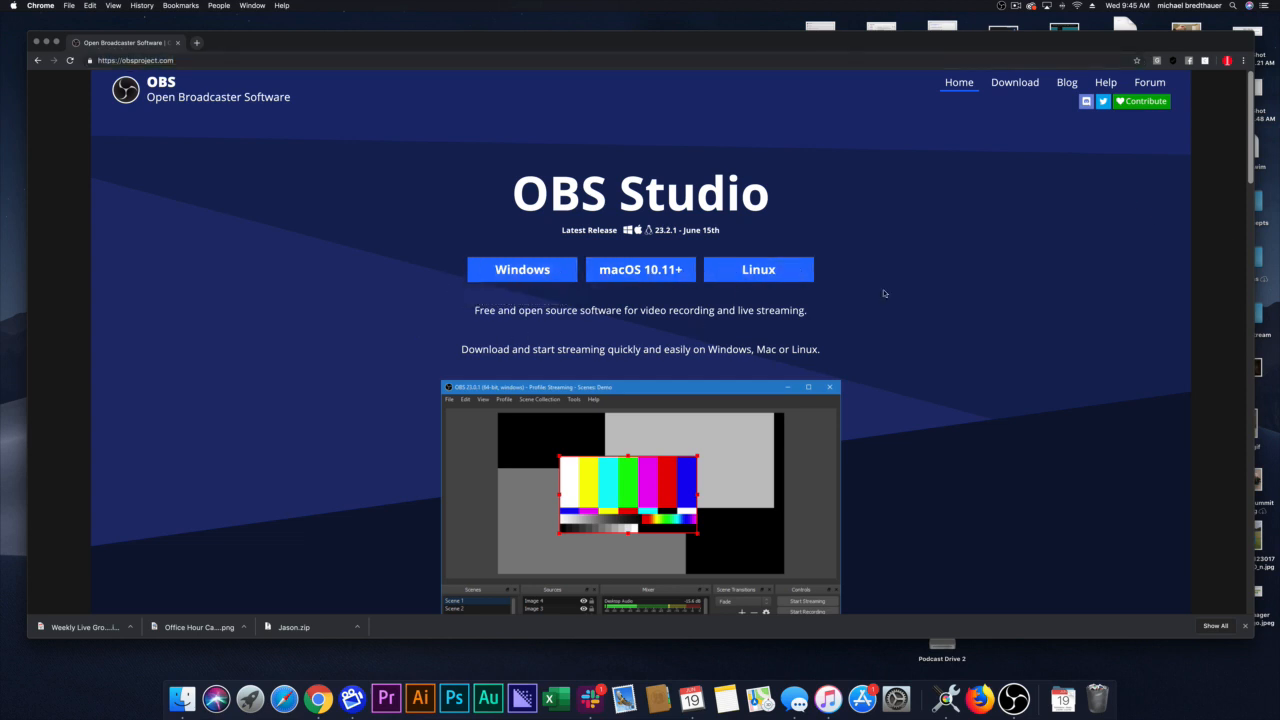
left_click_drag(1251, 300, 566, 300)
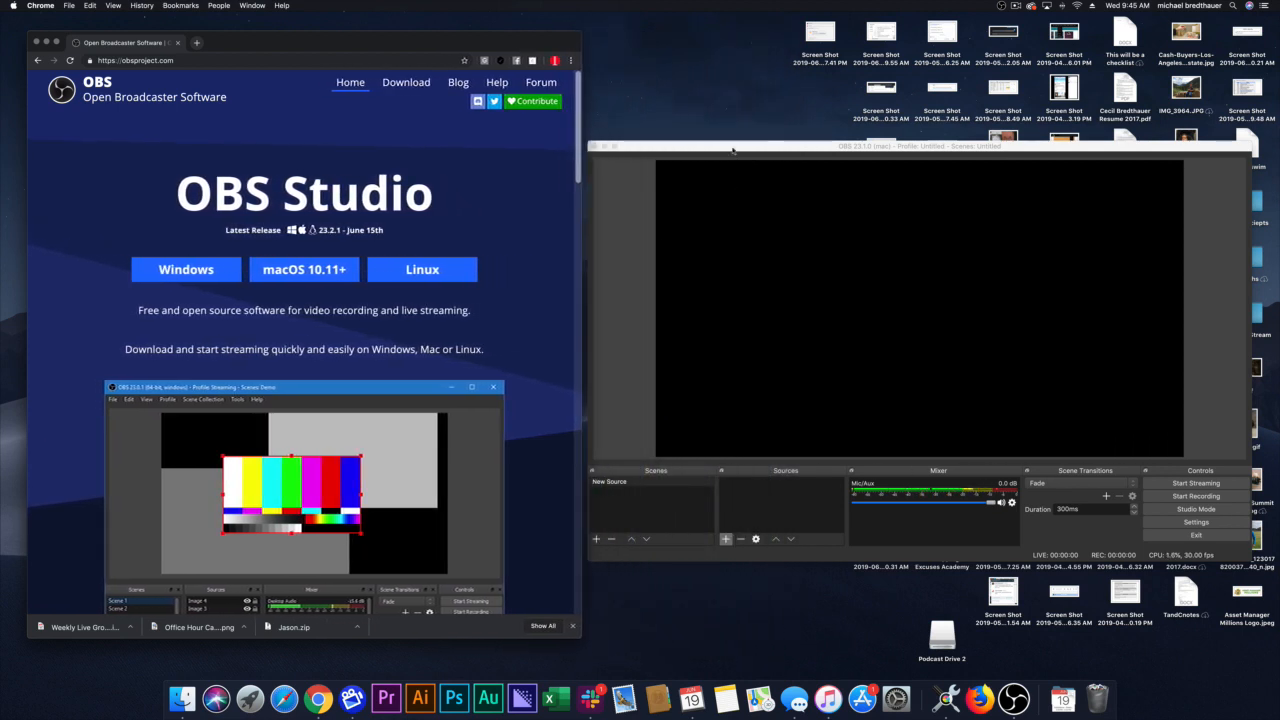
left_click_drag(749, 150, 749, 124)
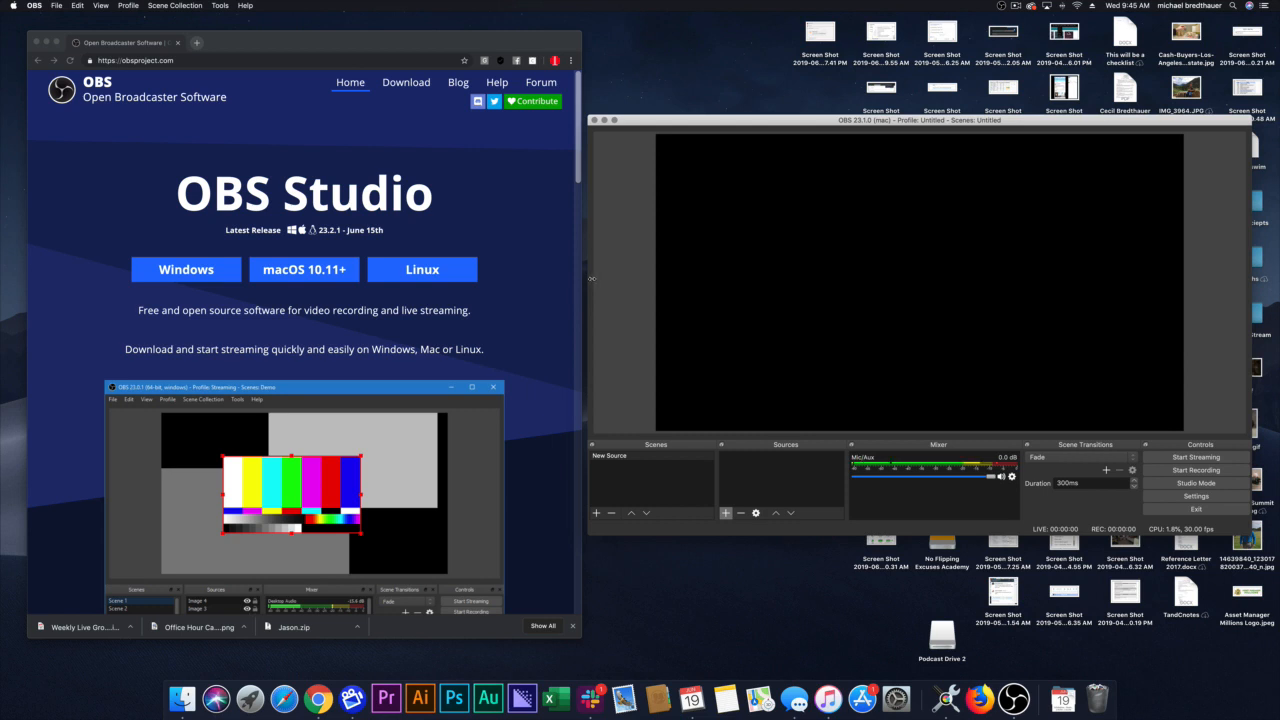
left_click_drag(588, 277, 599, 277)
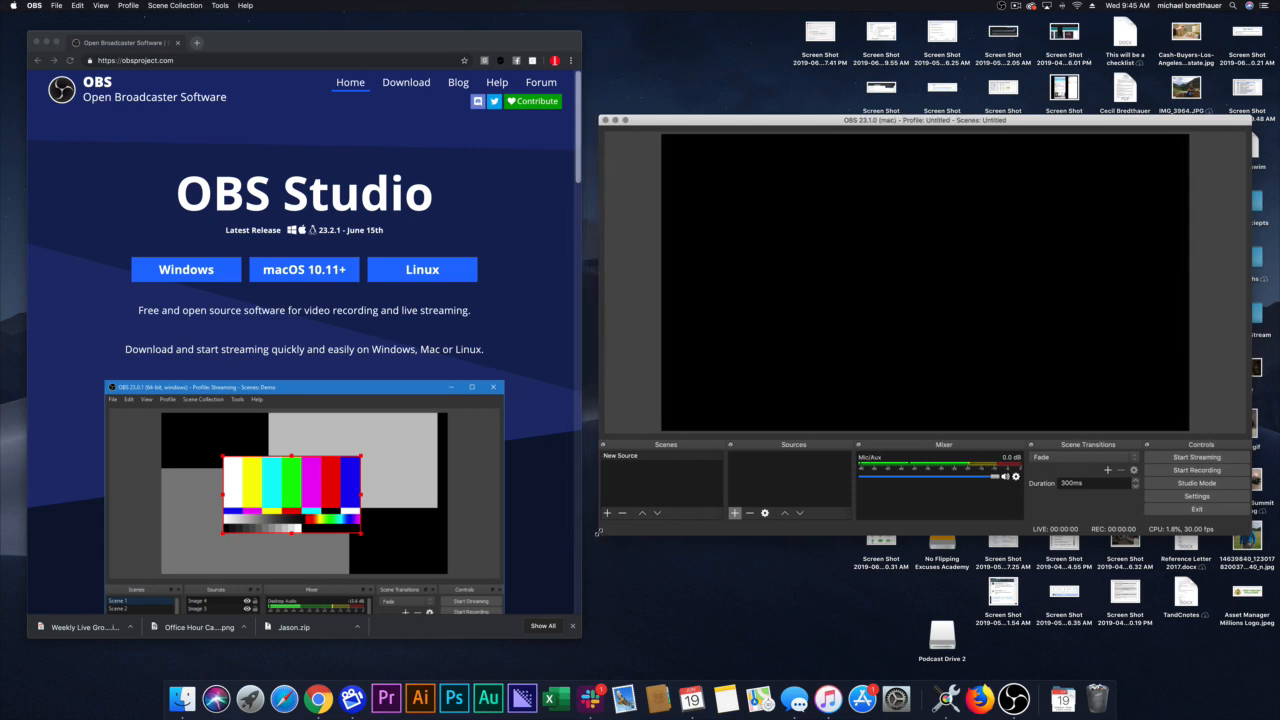
left_click_drag(599, 536, 601, 495)
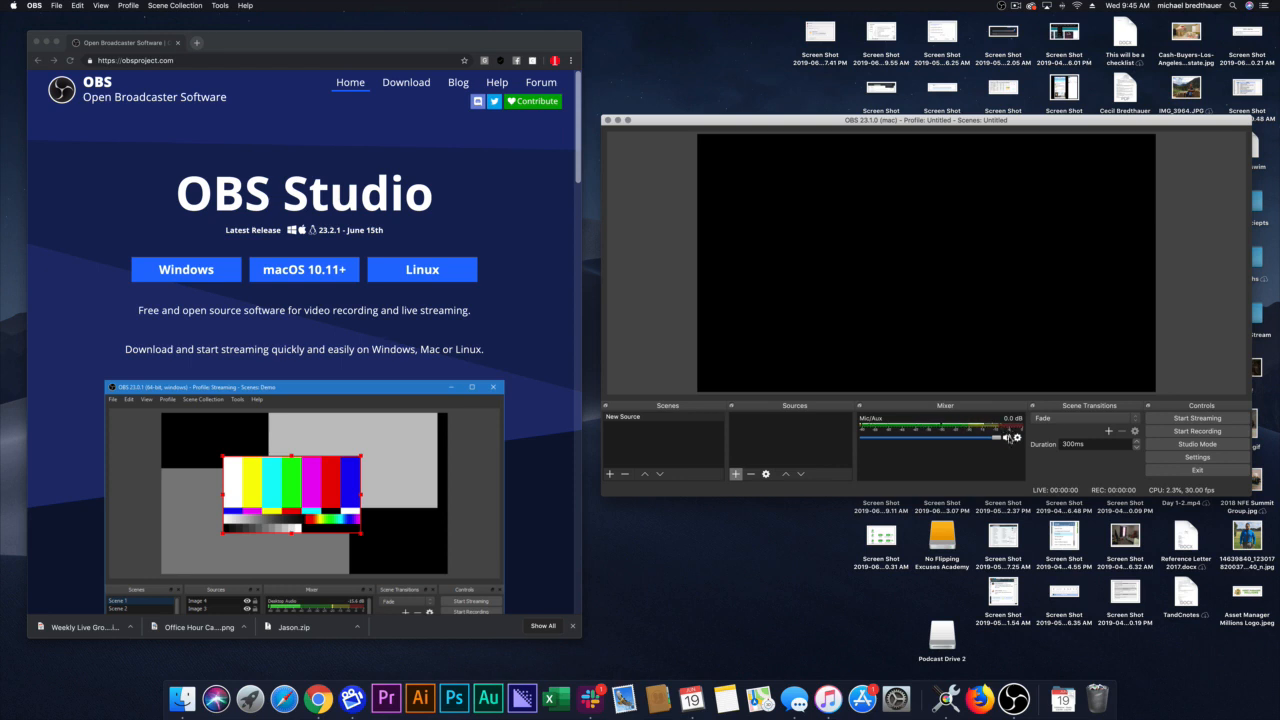
Step: Mute the Mic/Aux audio channel and lower its volume to the minimum
left_click_drag(1007, 437, 859, 442)
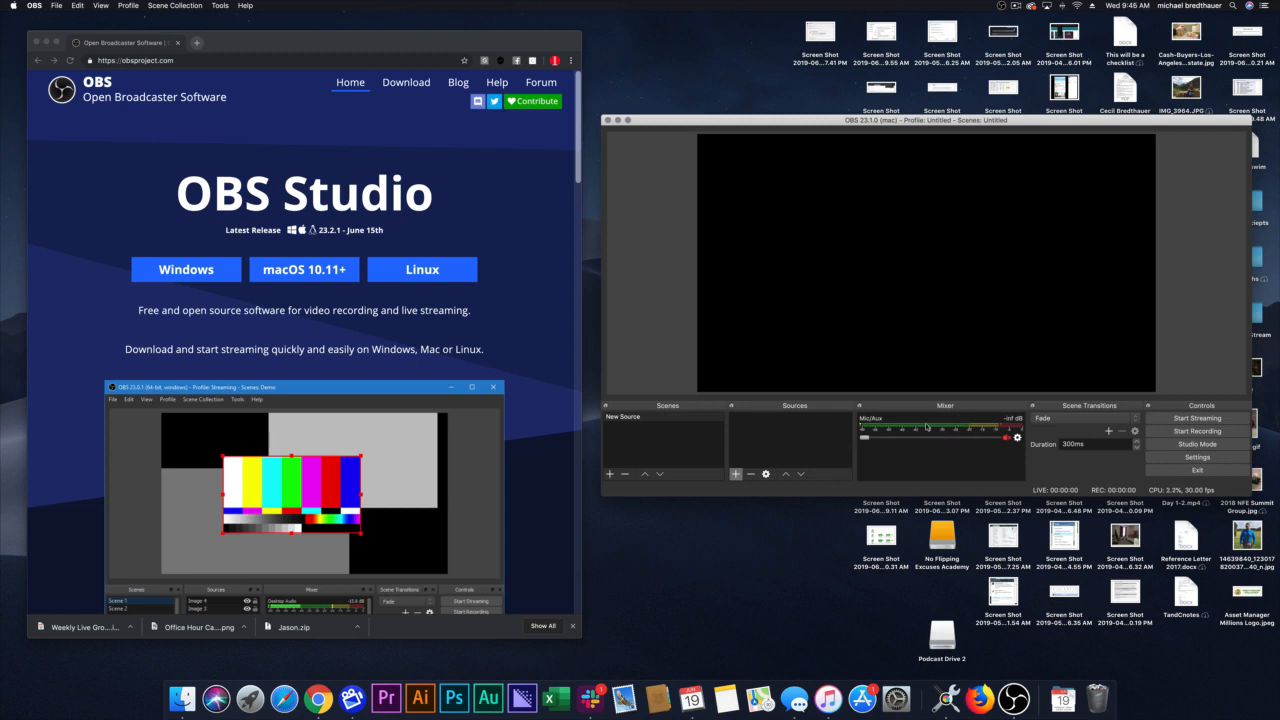
Step: Rename the existing scene "New Source" as "Podcast Stream"
left_click(621, 452)
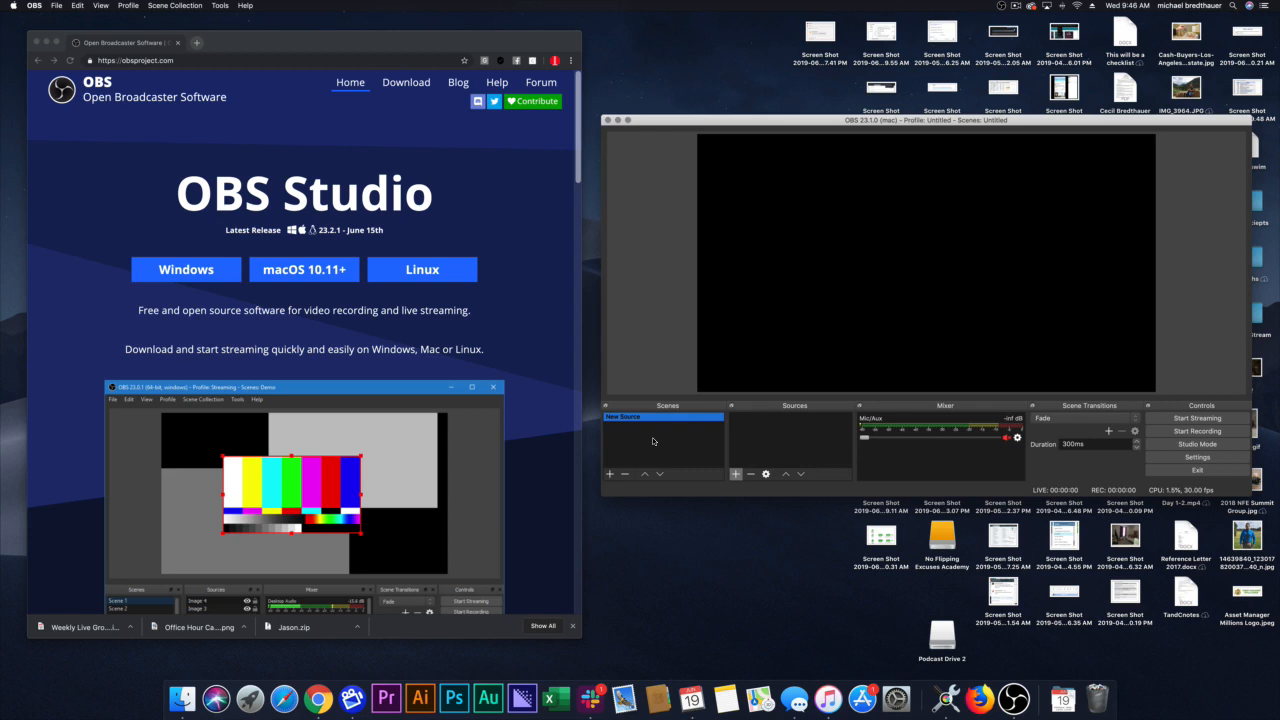
right_click(628, 418)
mouse_move(651, 521)
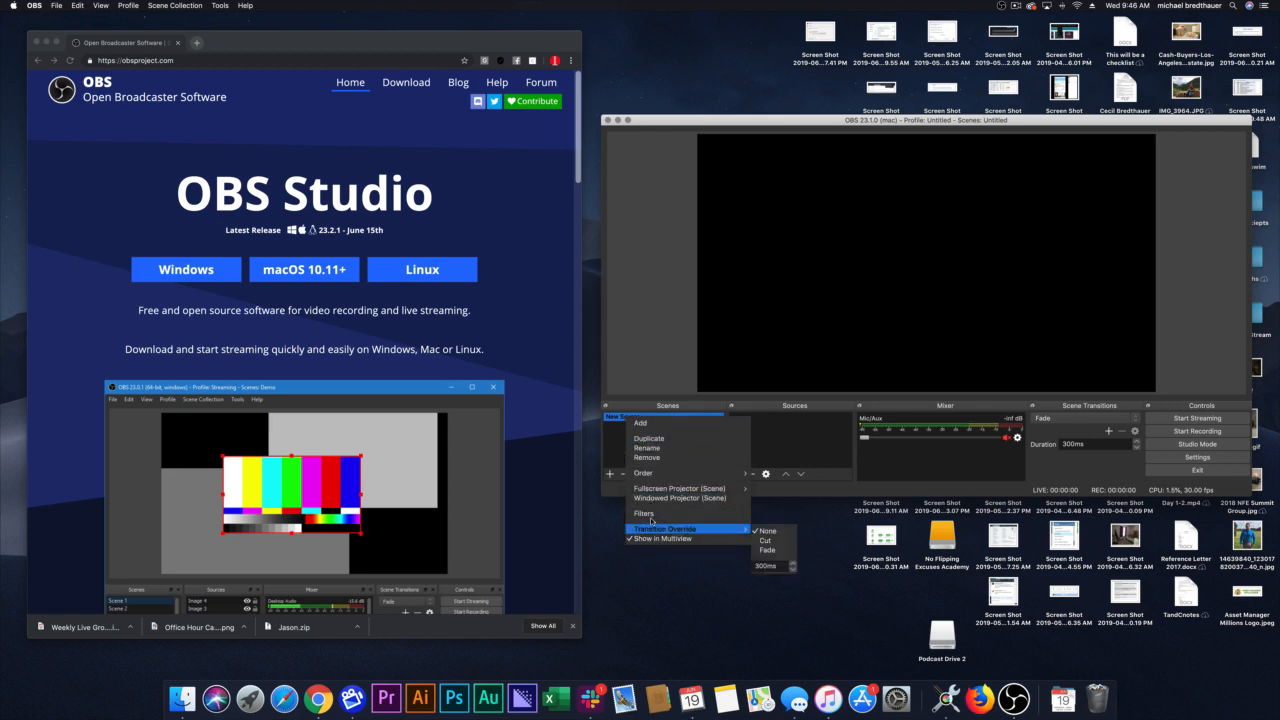
left_click(647, 448)
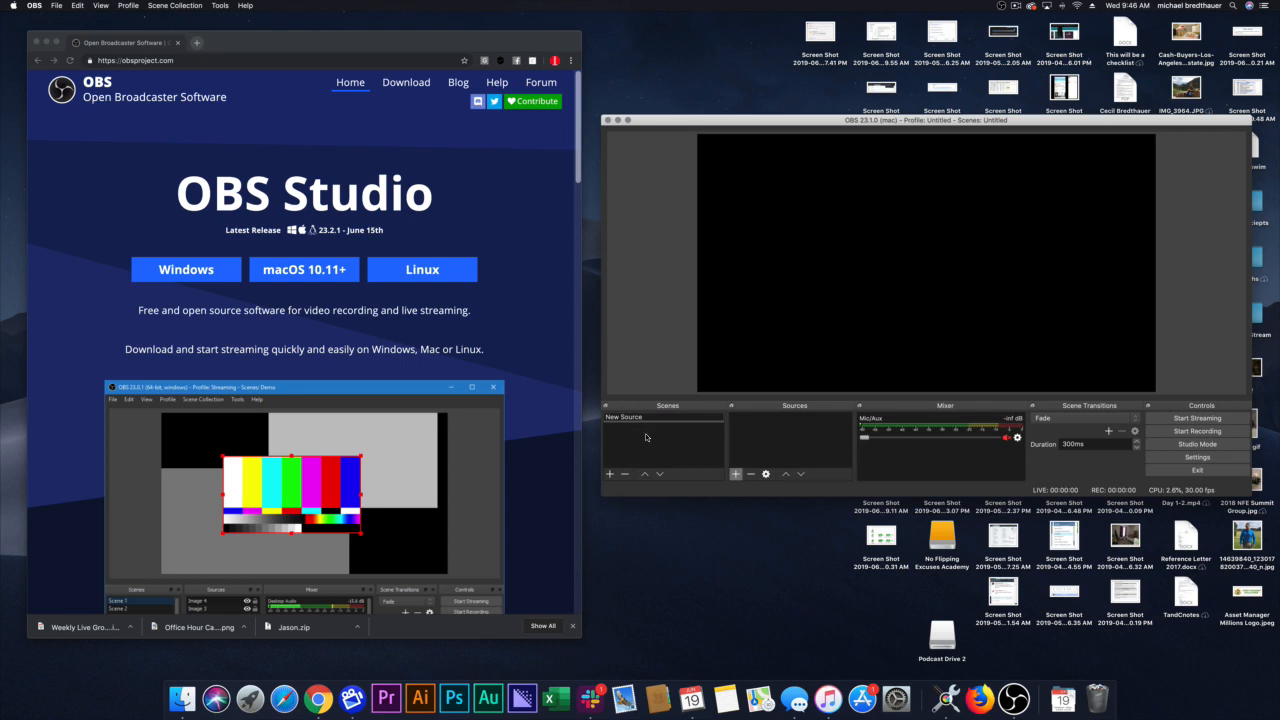
key("super+a")
type("Podcast S")
key("Escape")
double_click(664, 418)
type("Podcast Stream")
key("Return")
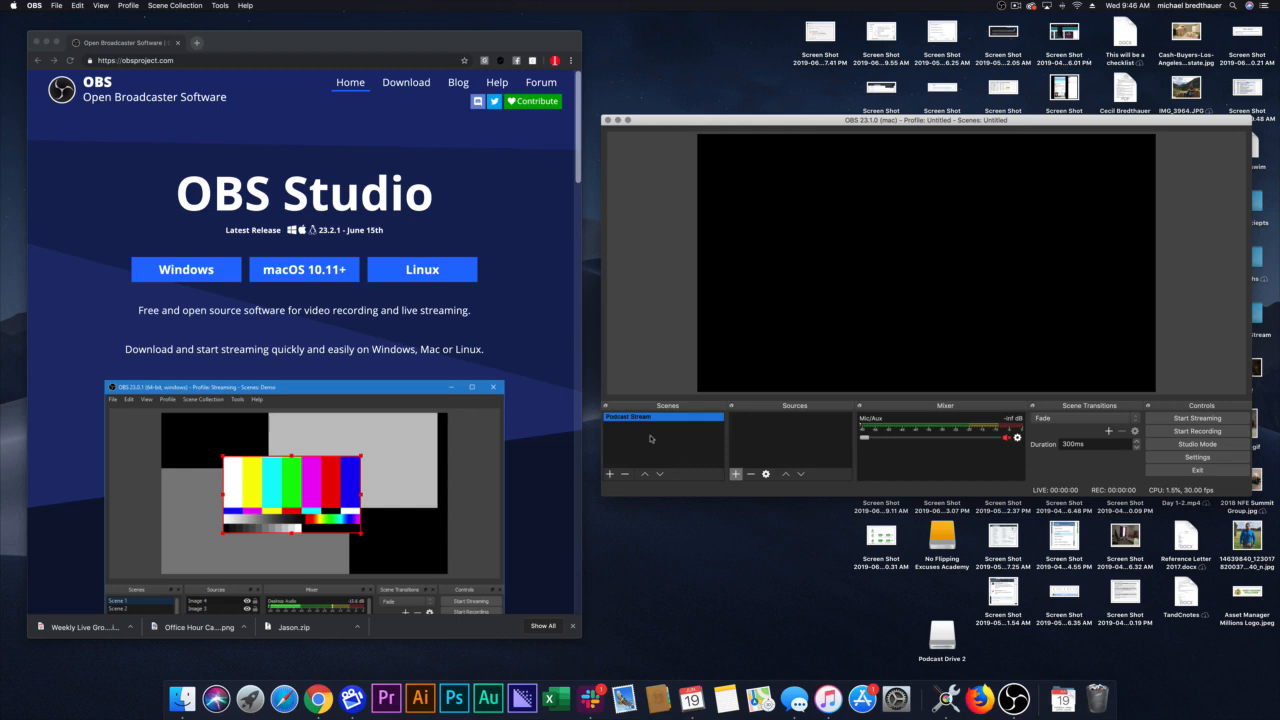
left_click(652, 436)
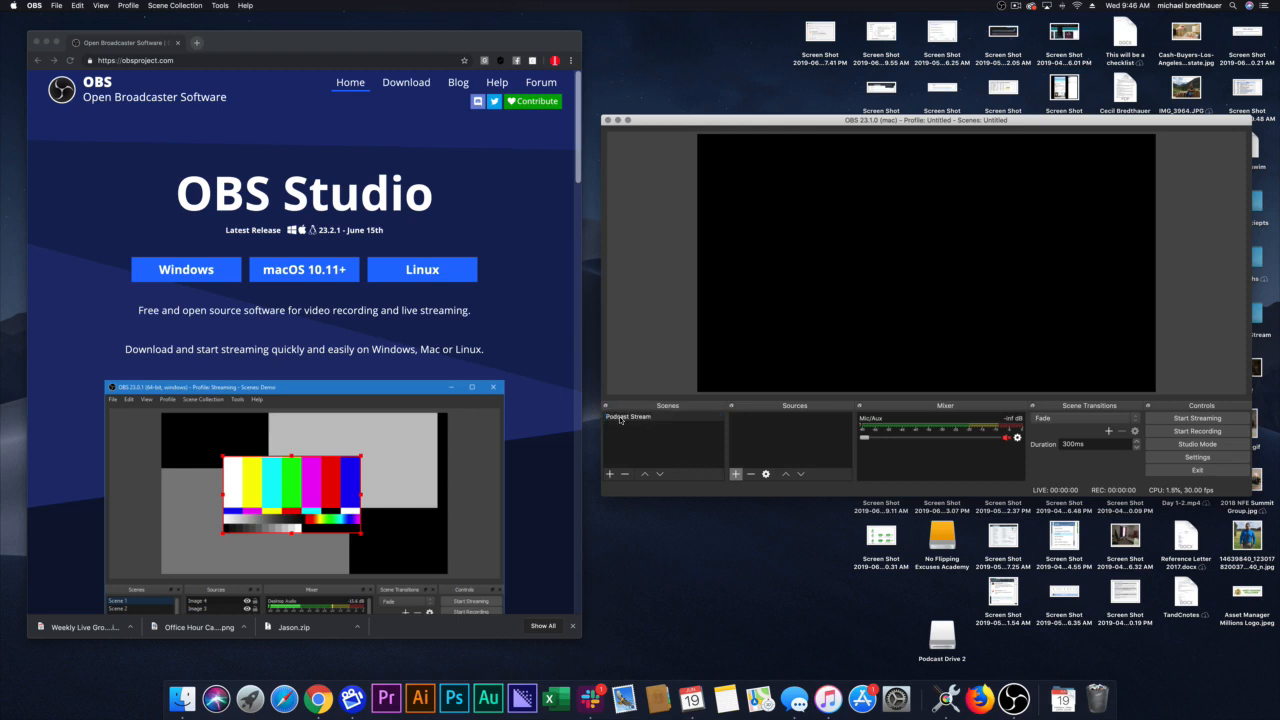
left_click(620, 419)
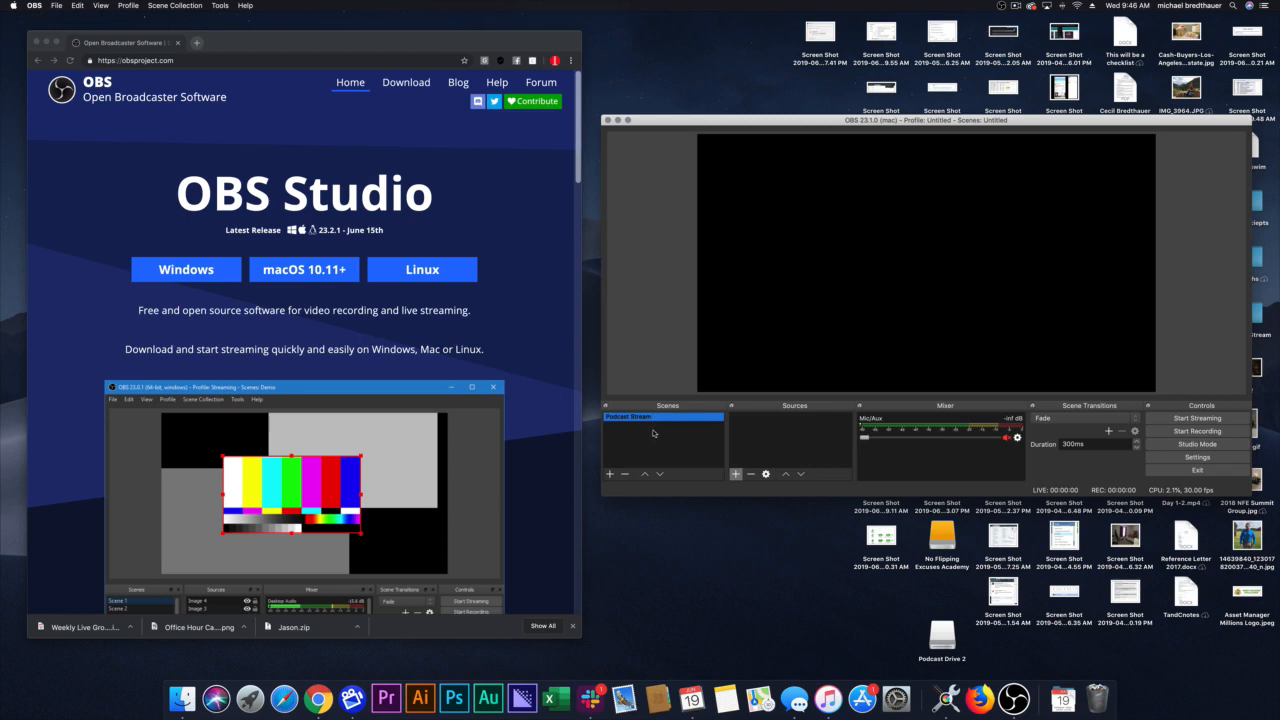
left_click(790, 433)
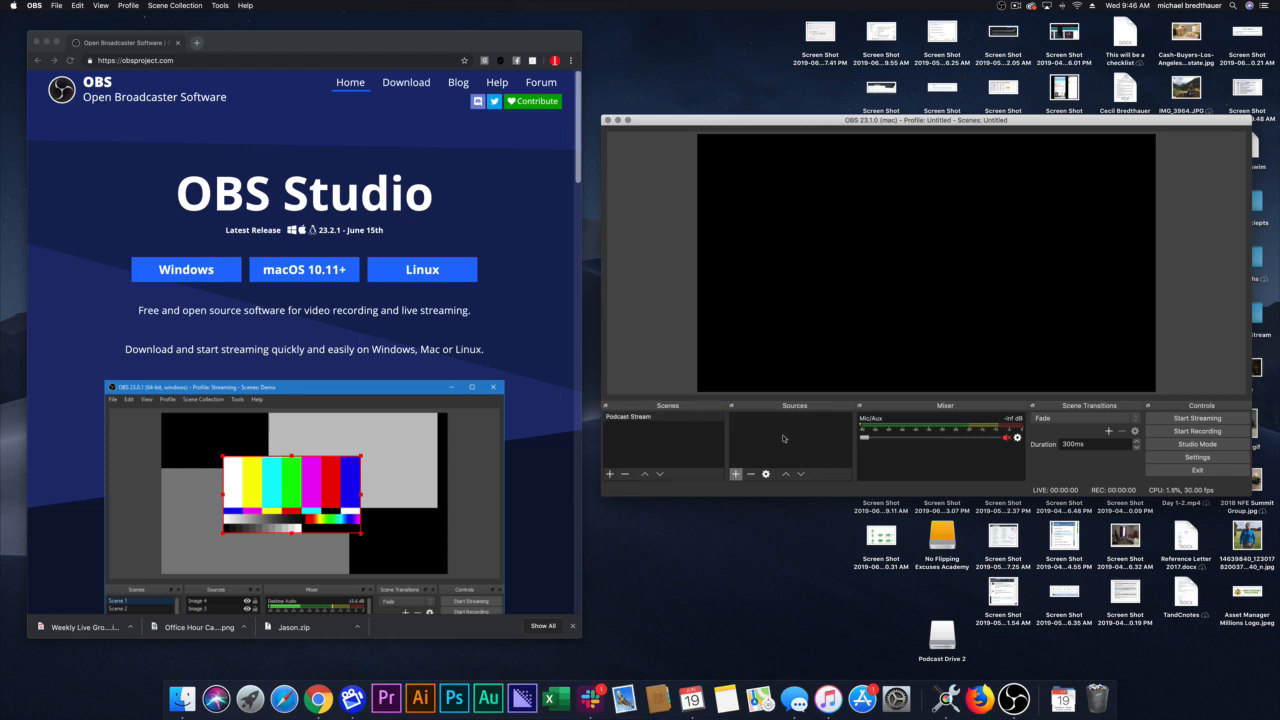
left_click(654, 421)
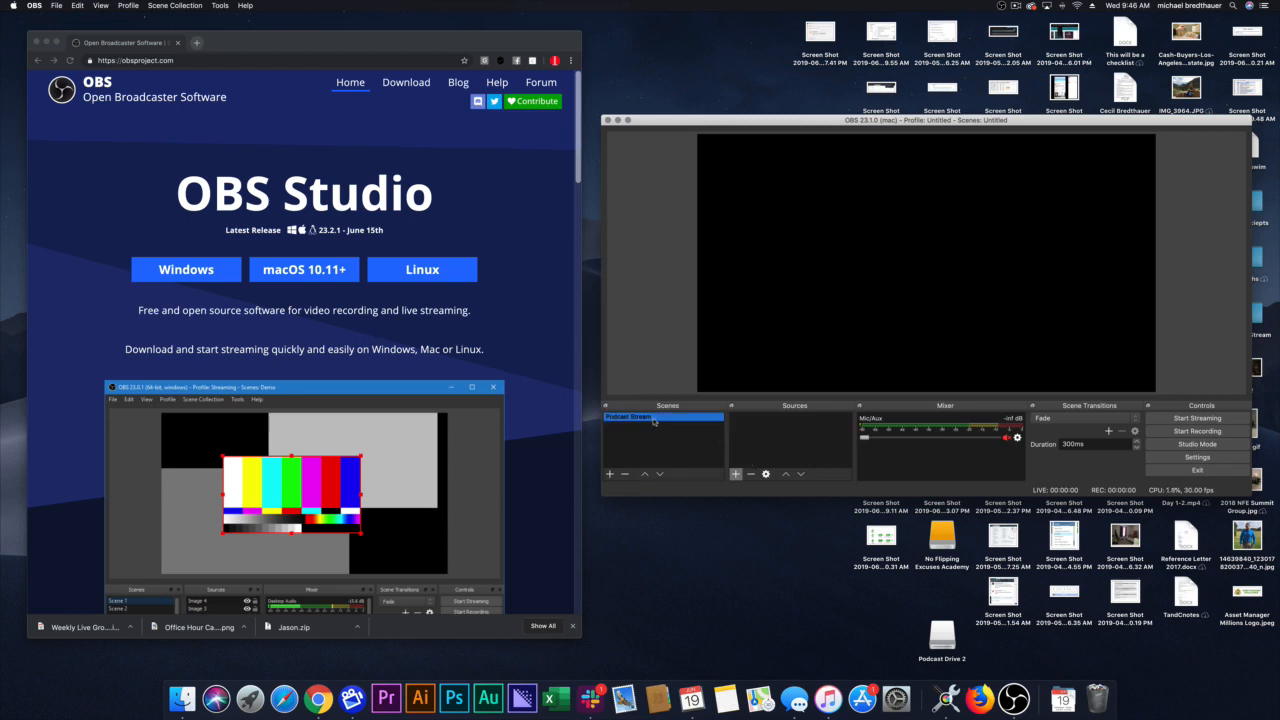
left_click(766, 422)
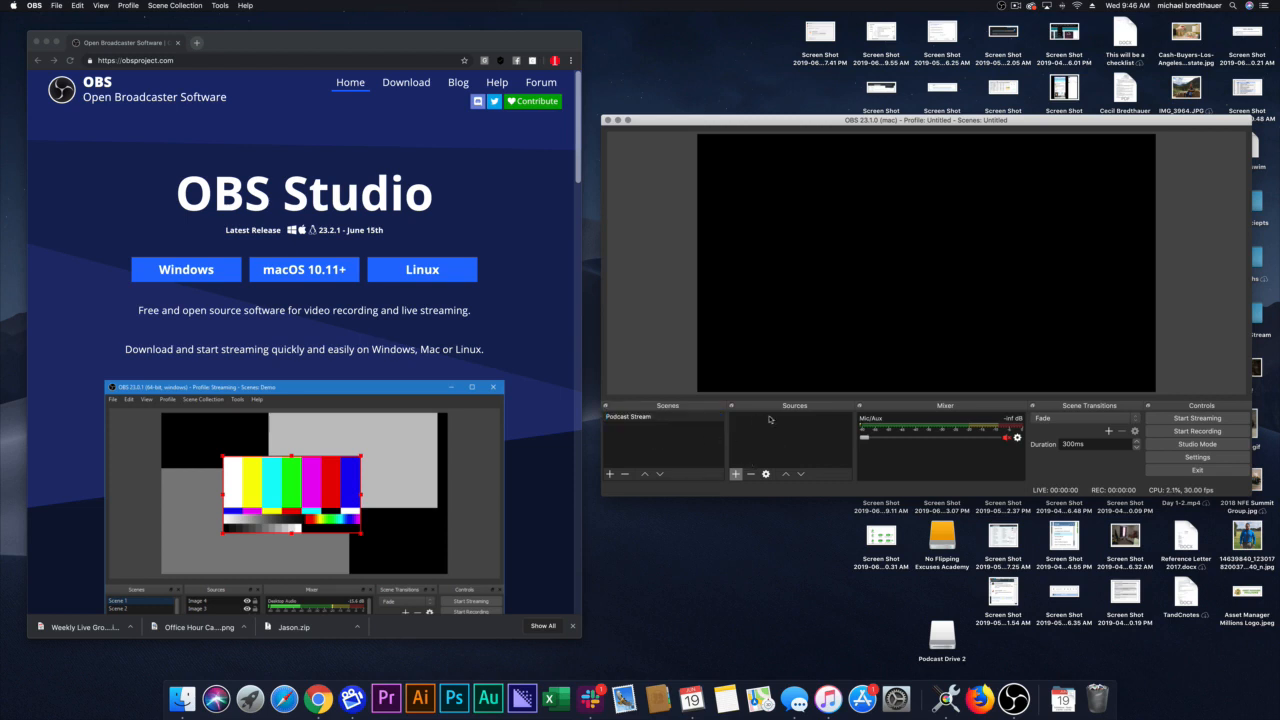
Step: Add a new Media Source named "Podcast Video" to the Podcast Stream scene
left_click(735, 474)
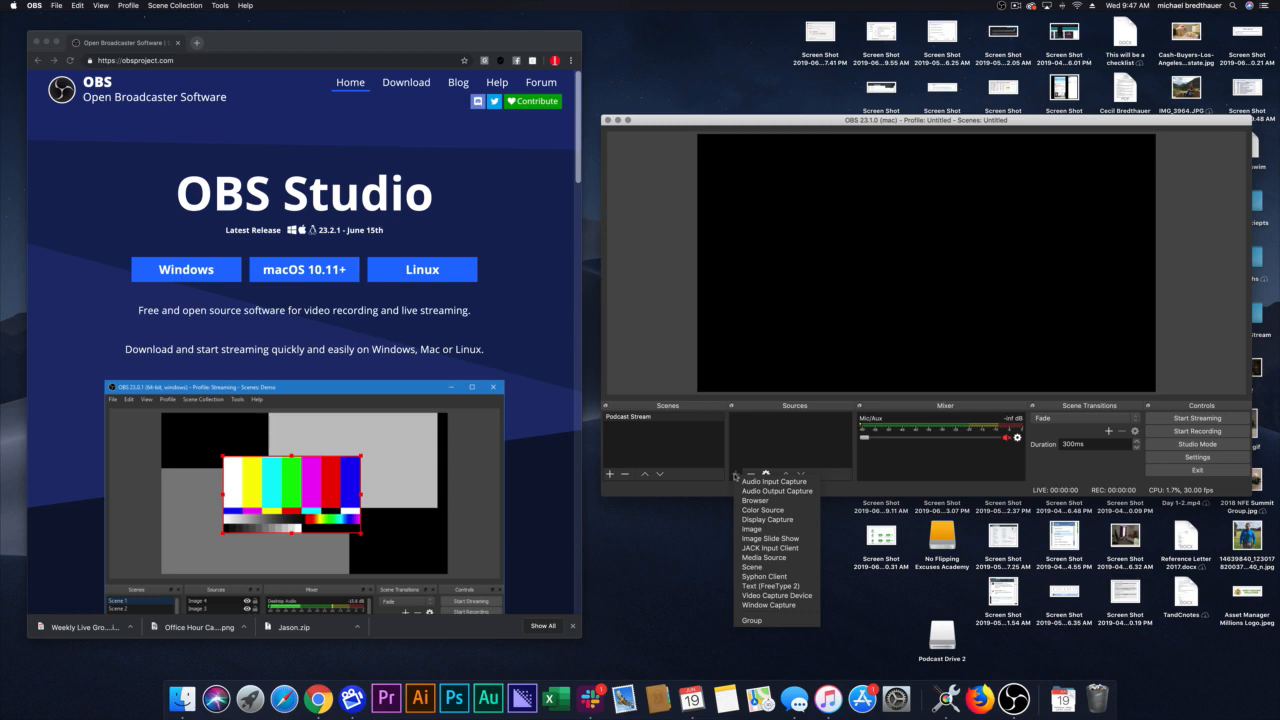
left_click(777, 558)
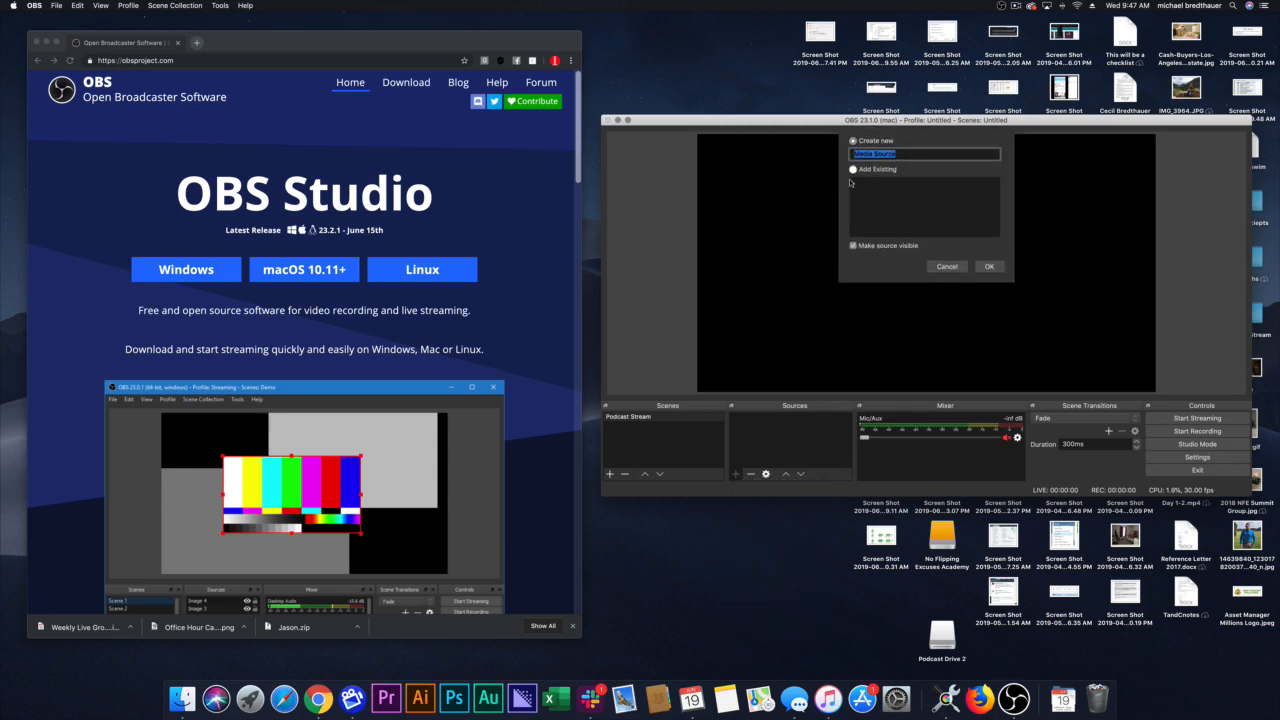
type("Podcast Vdiedeo")
left_click(990, 266)
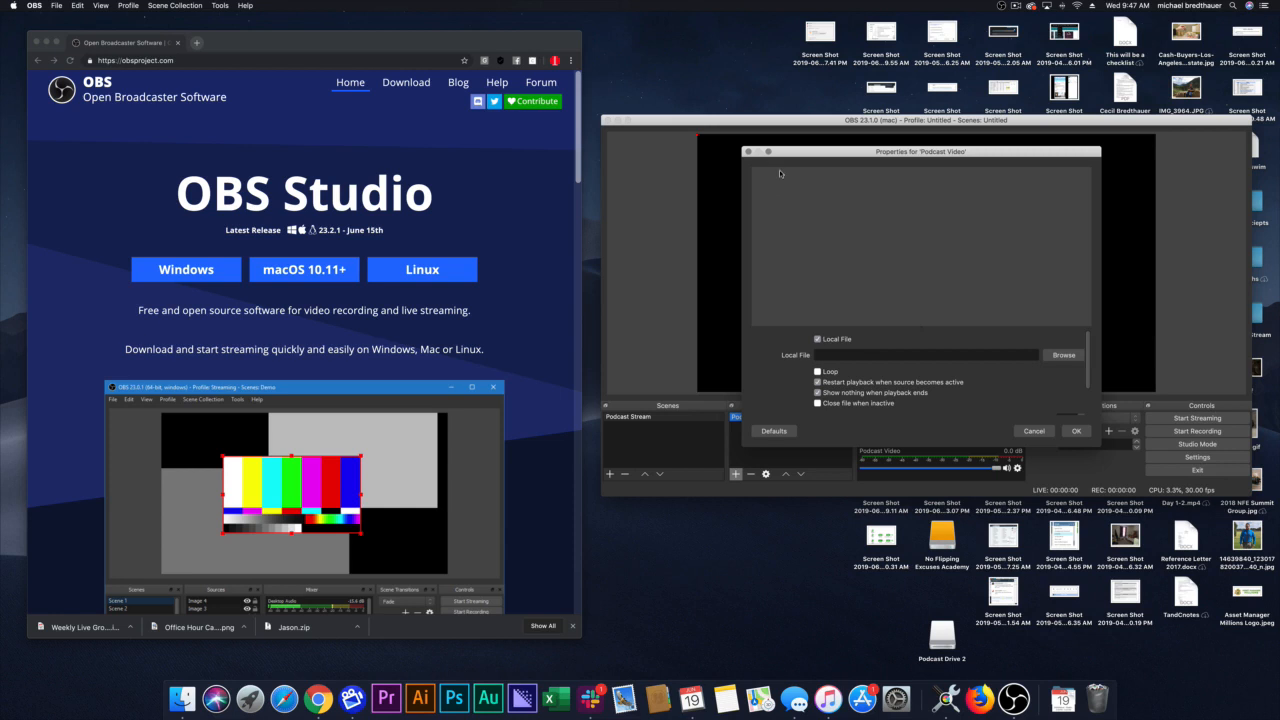
Step: Use VIDEO Episode 4 V2.mp4 from the Podcast Stream folder as the media source's local file and accept the properties
left_click(1063, 355)
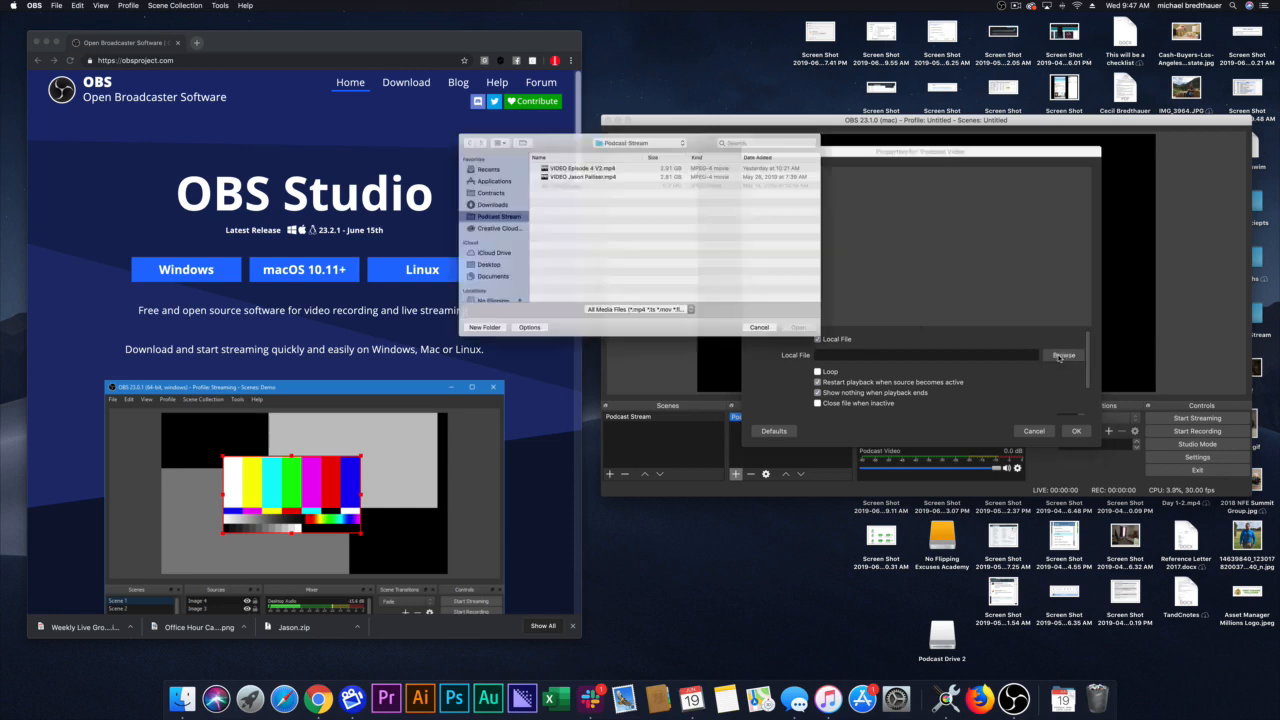
left_click(556, 162)
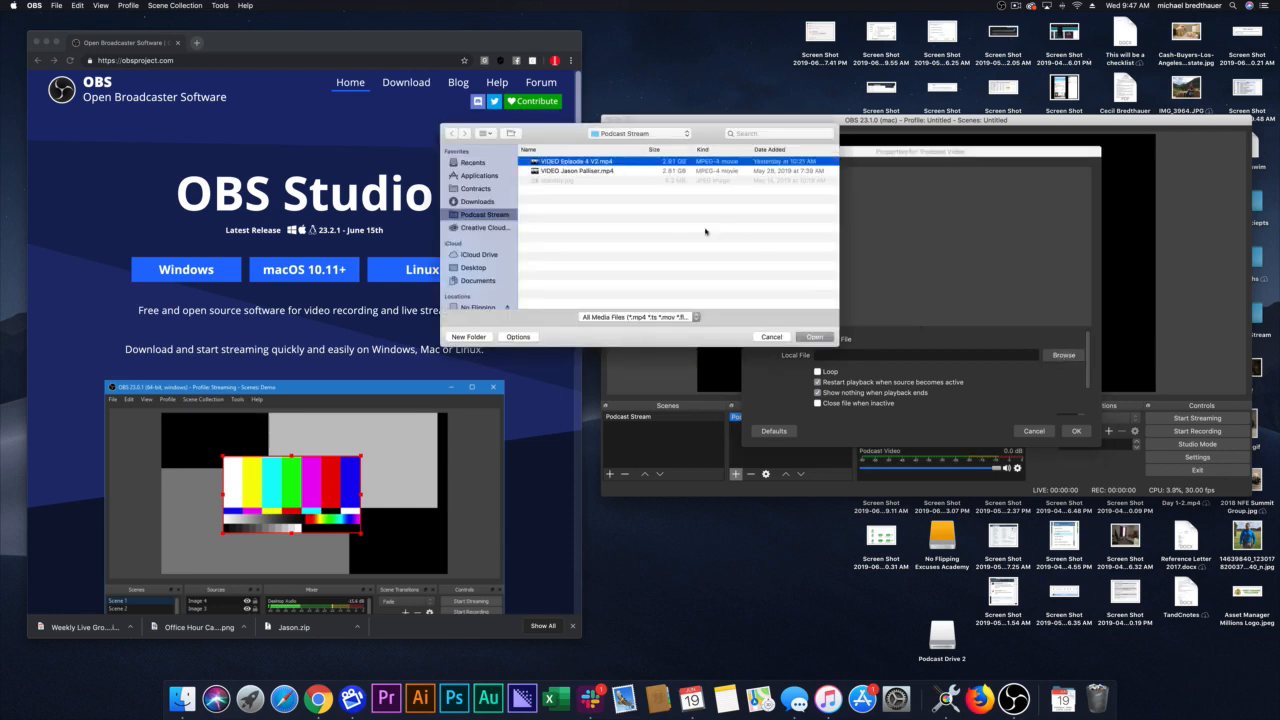
left_click(815, 337)
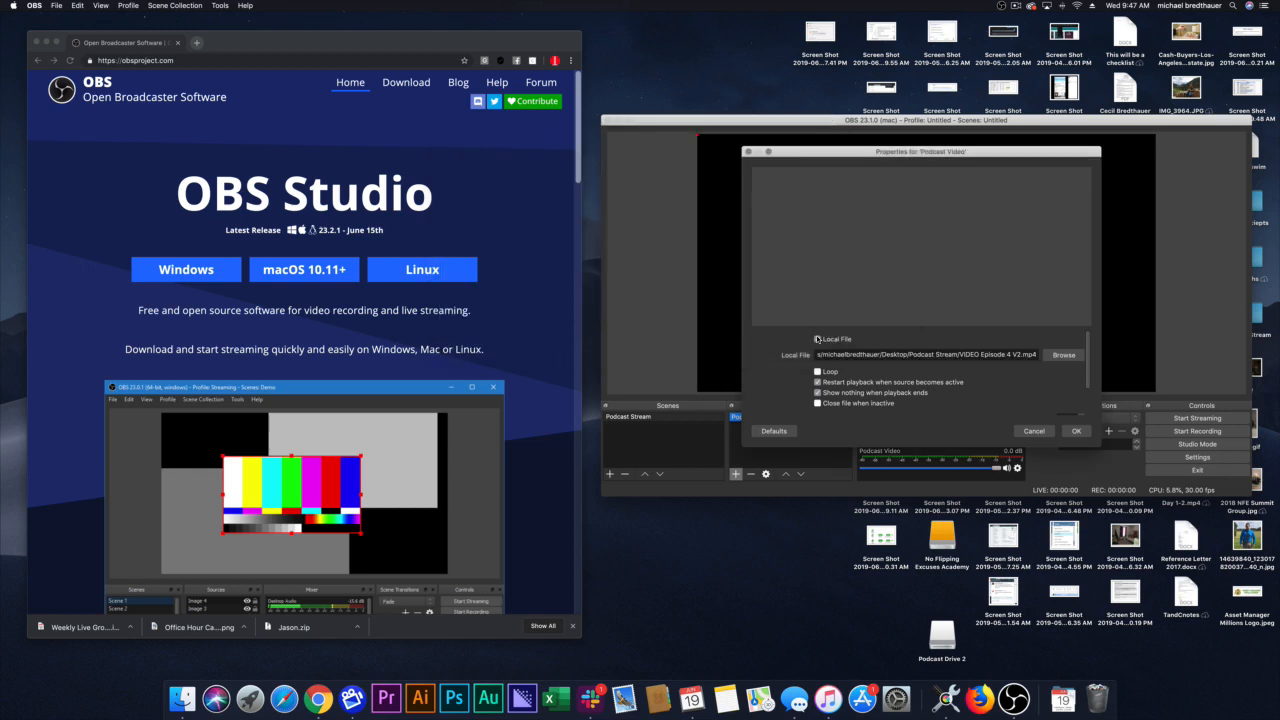
left_click(818, 339)
left_click(1076, 431)
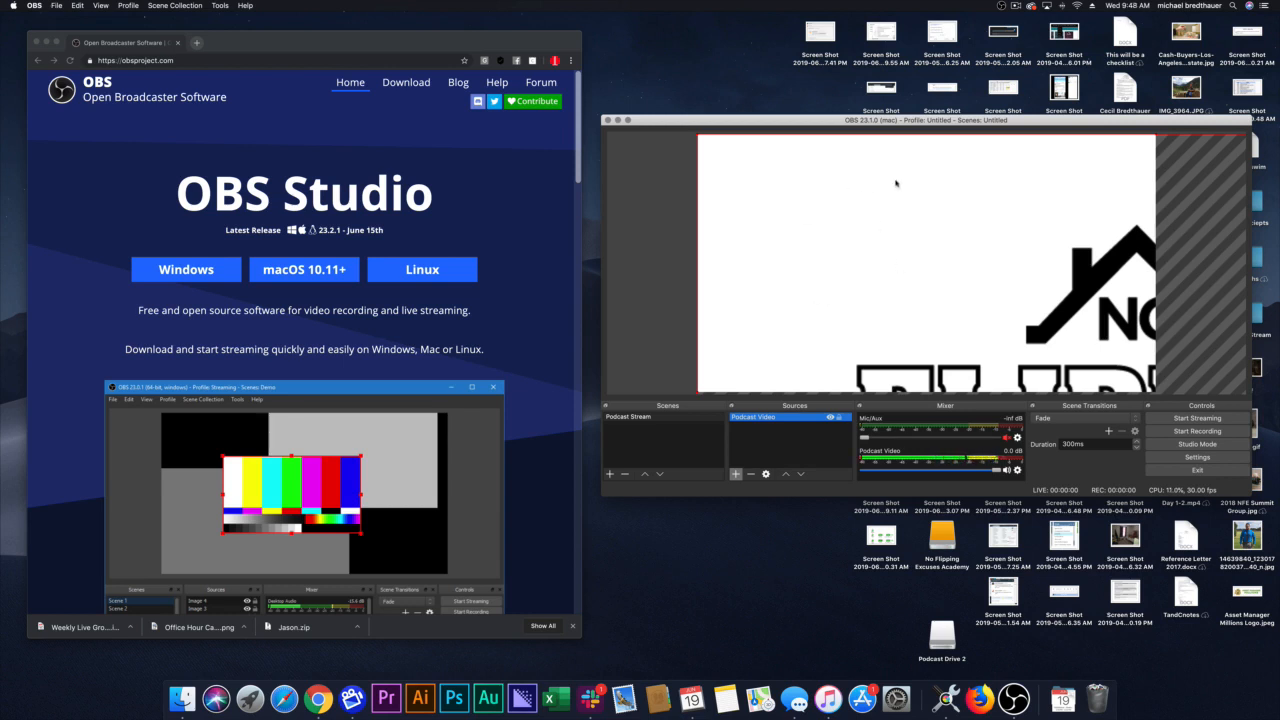
Step: Scale the Podcast Video source in the preview so the whole frame fits and fills the canvas
left_click(651, 203)
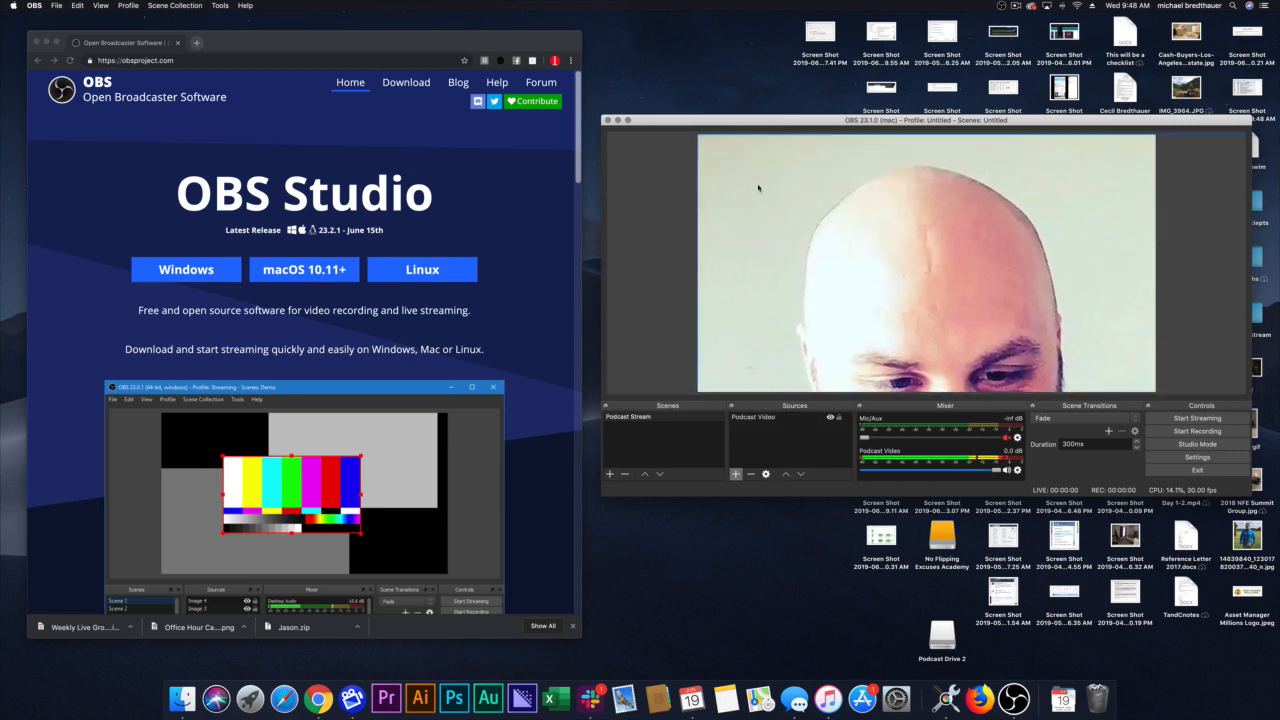
left_click_drag(700, 138, 760, 155)
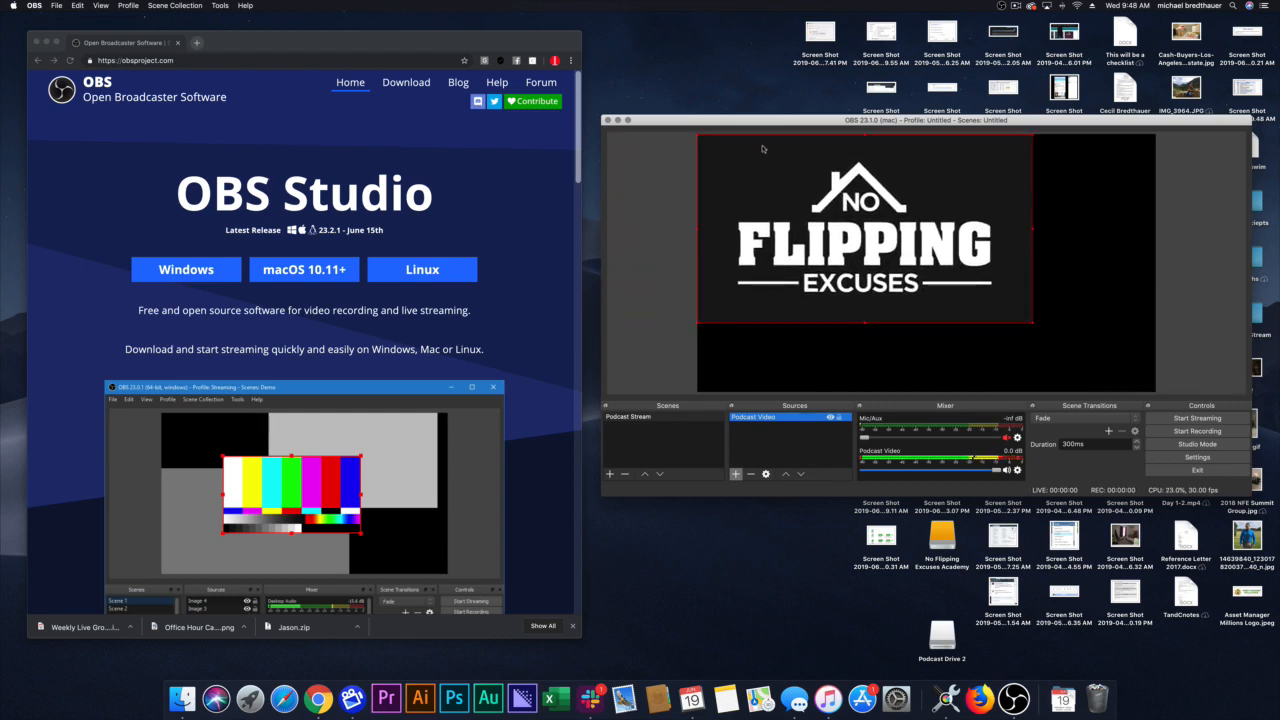
left_click_drag(1033, 323, 1153, 393)
left_click(1196, 343)
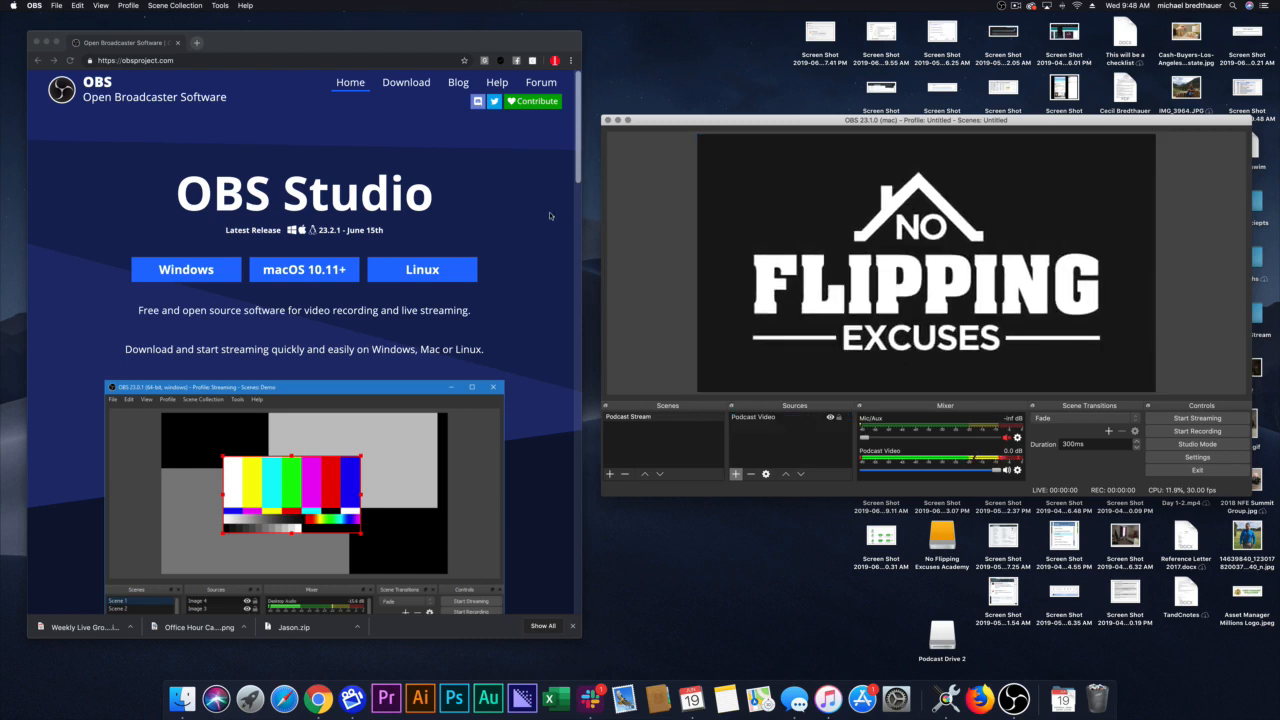
left_click_drag(796, 213, 798, 229)
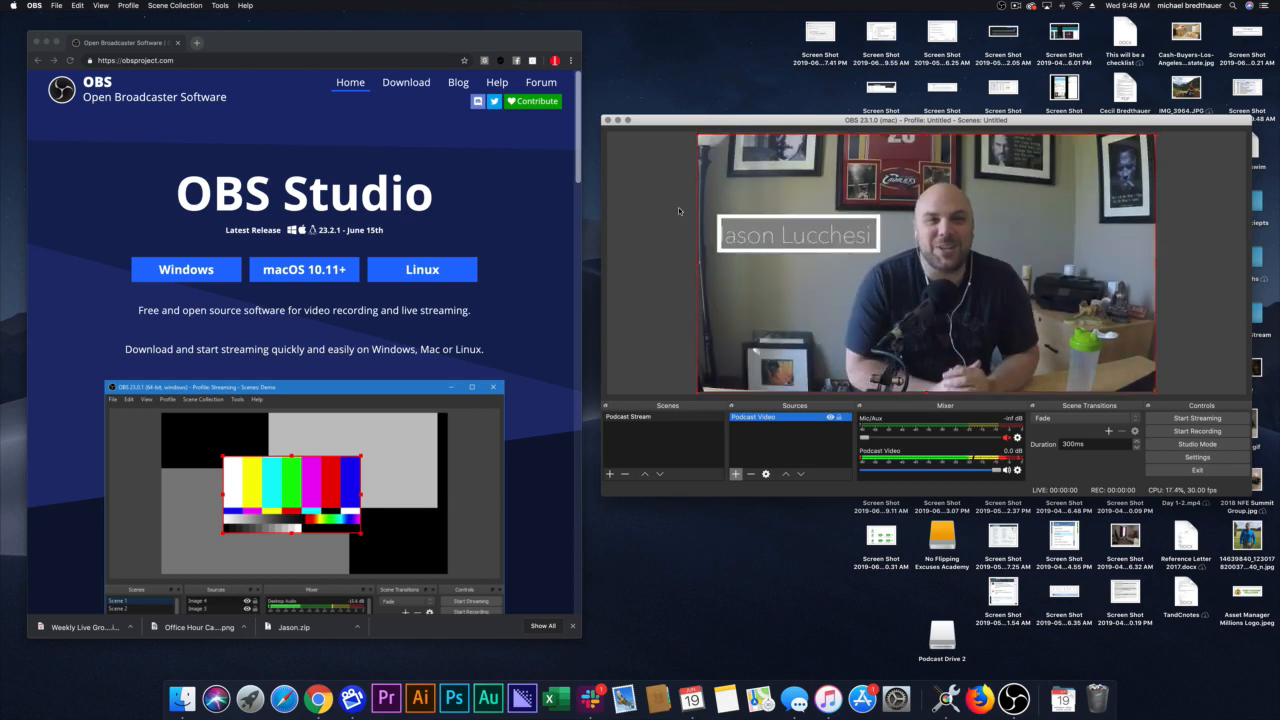
left_click(656, 271)
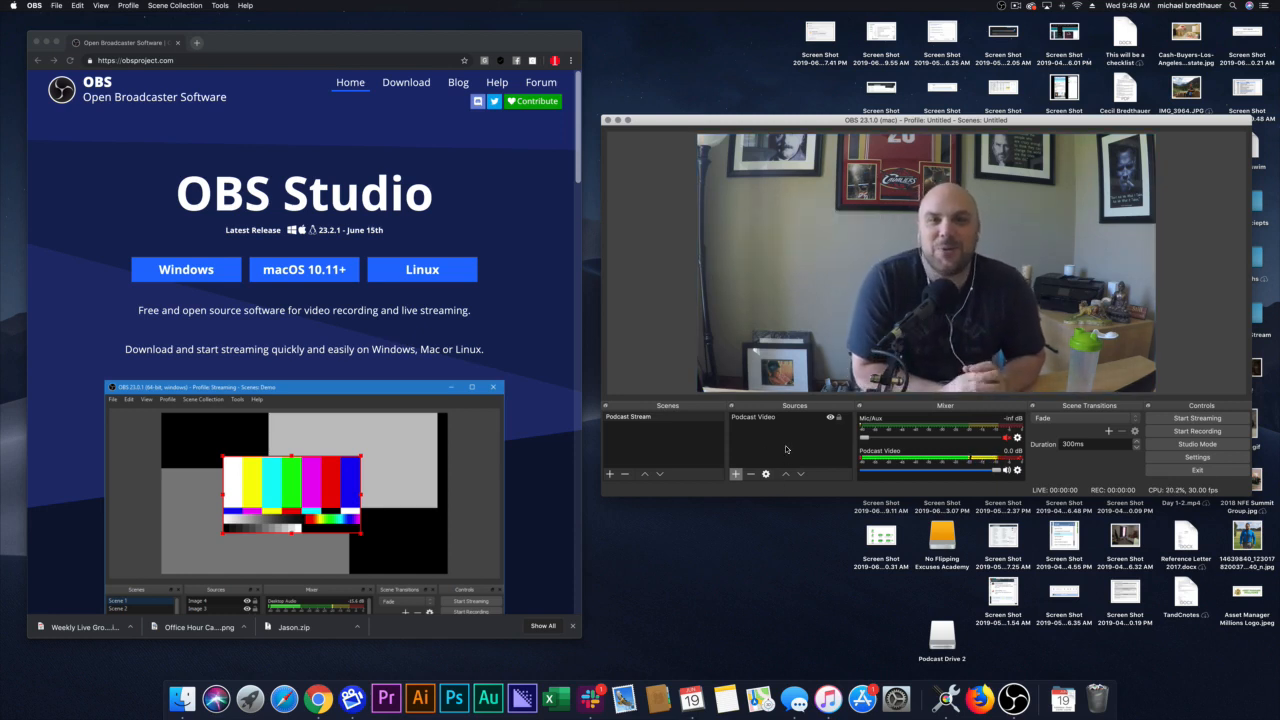
right_click(871, 334)
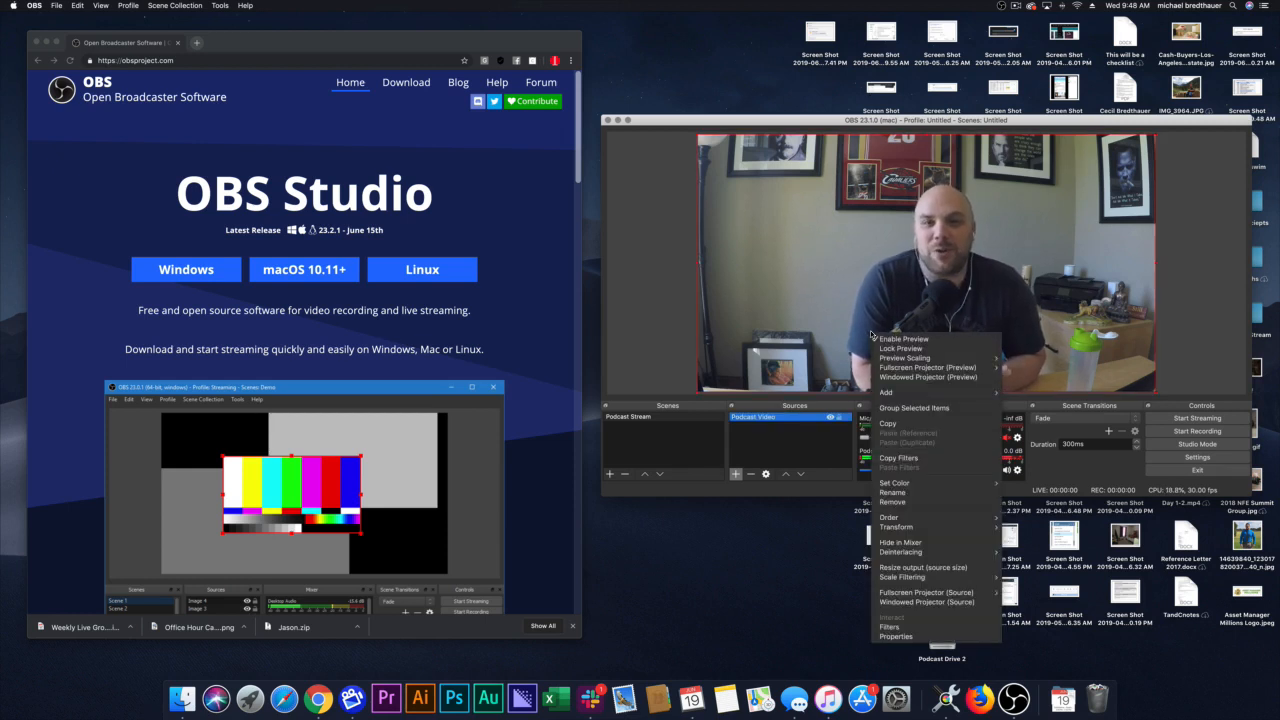
left_click(651, 454)
Step: Add a second scene named "Standby"
left_click(642, 419)
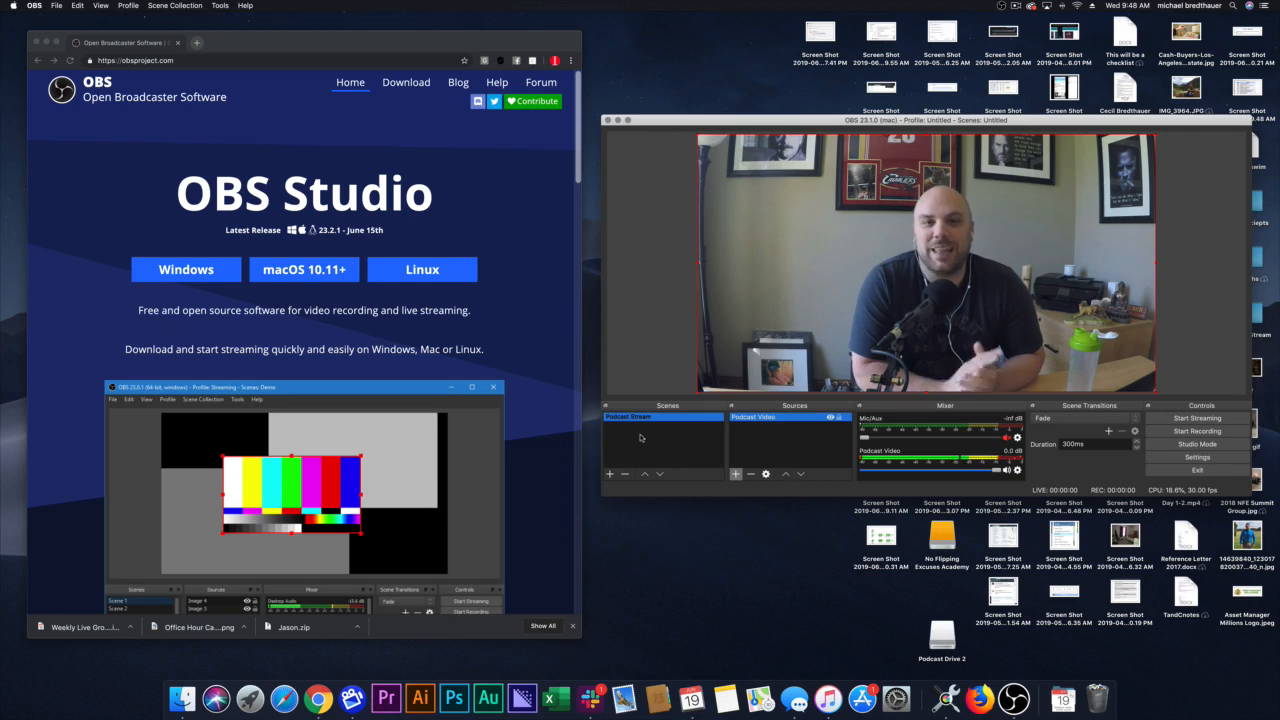
left_click(610, 474)
type("Stand")
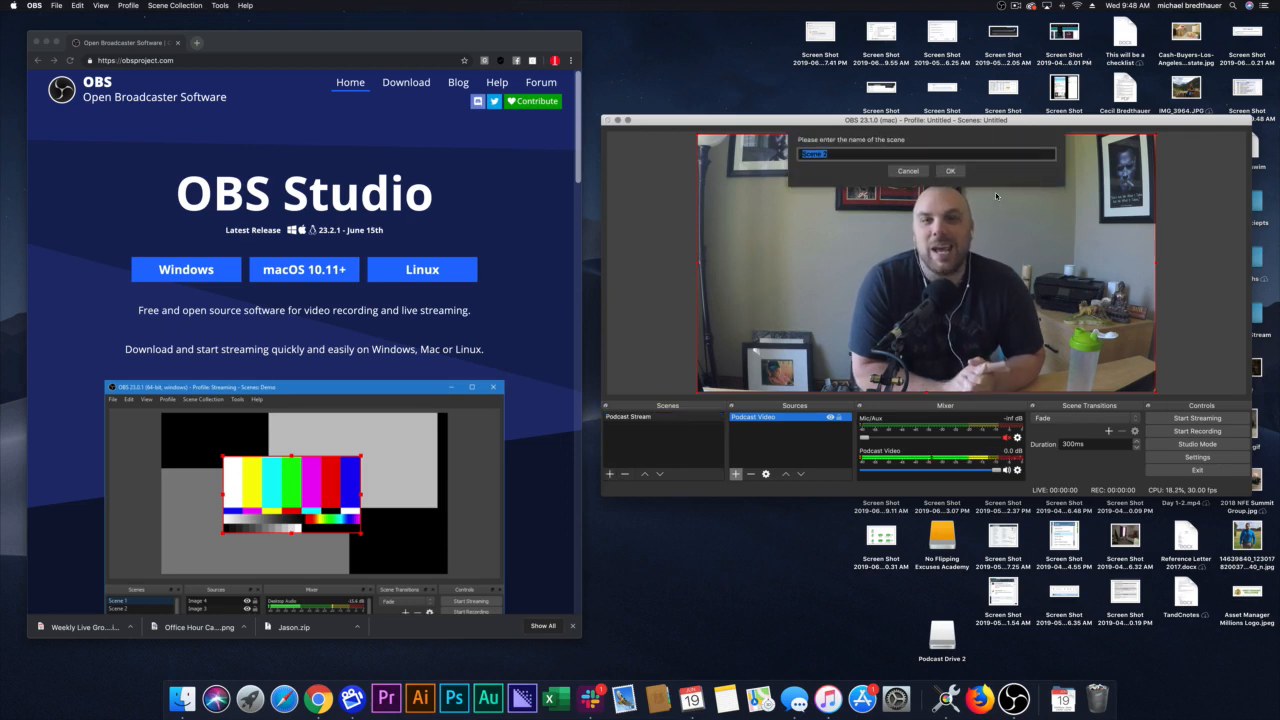
type("by")
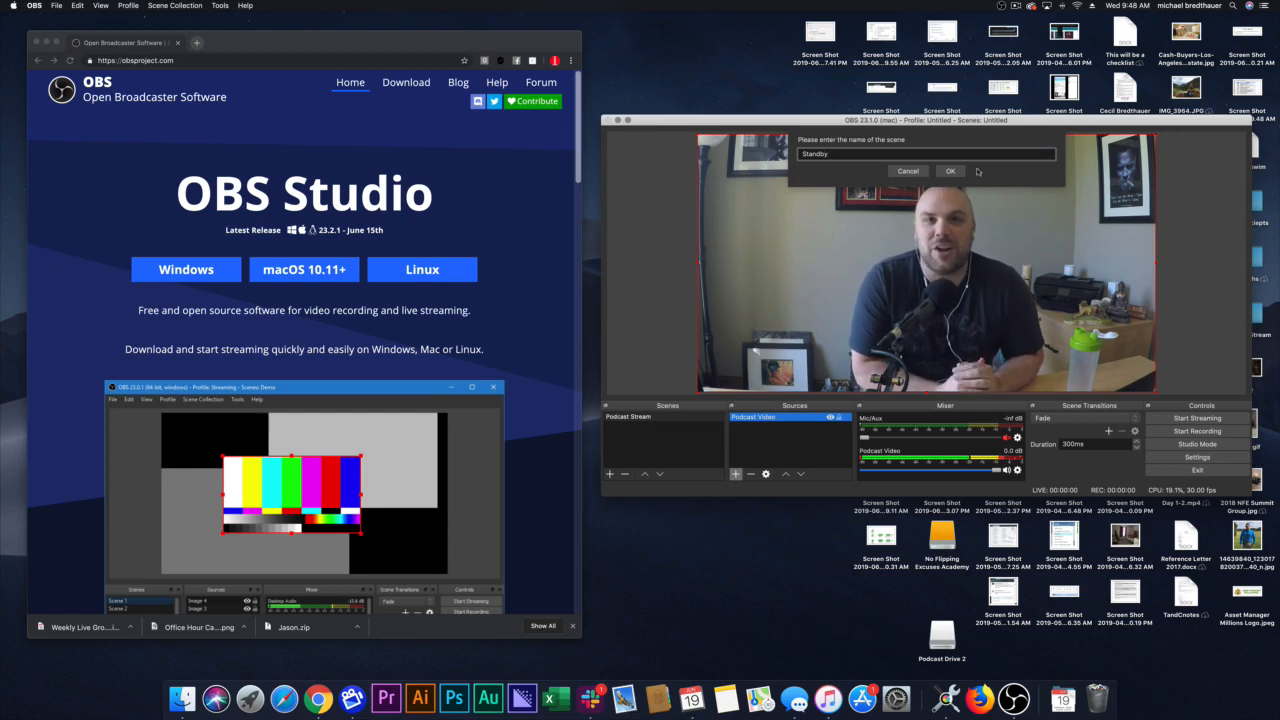
key("Return")
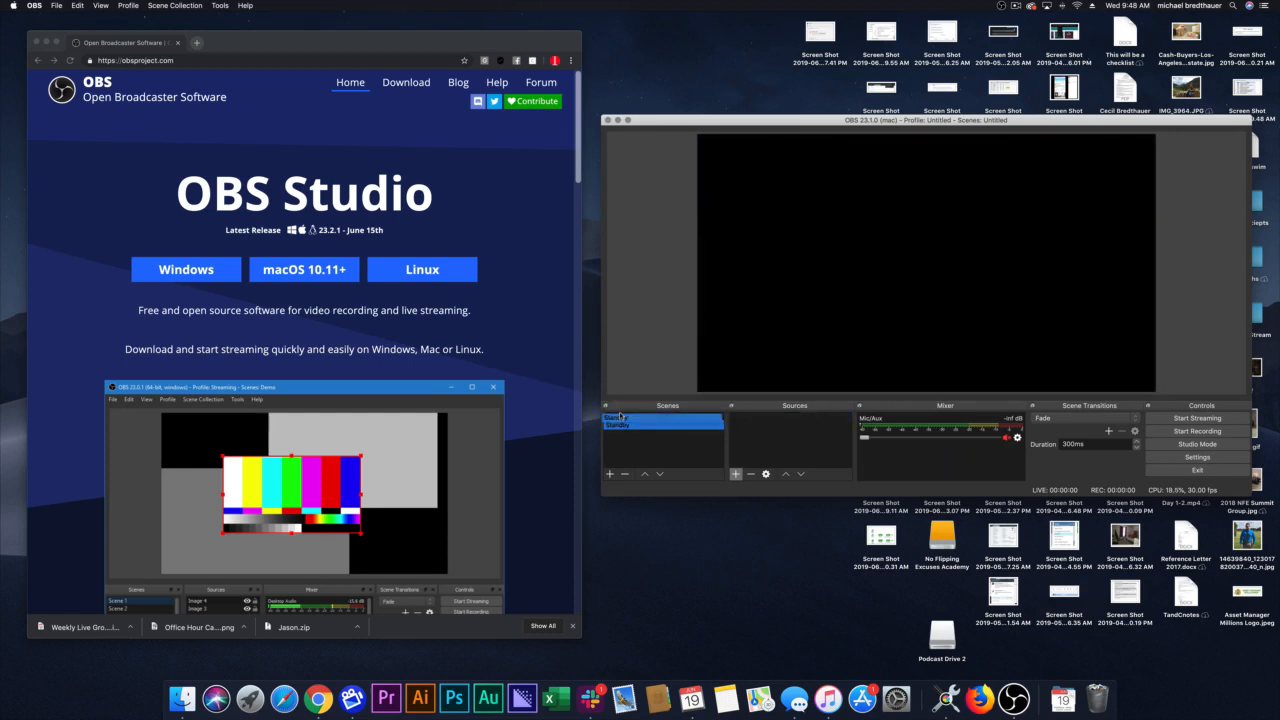
Step: Reorder the scenes so Standby comes before Podcast Stream, and switch between the two to check them
left_click_drag(618, 416, 628, 436)
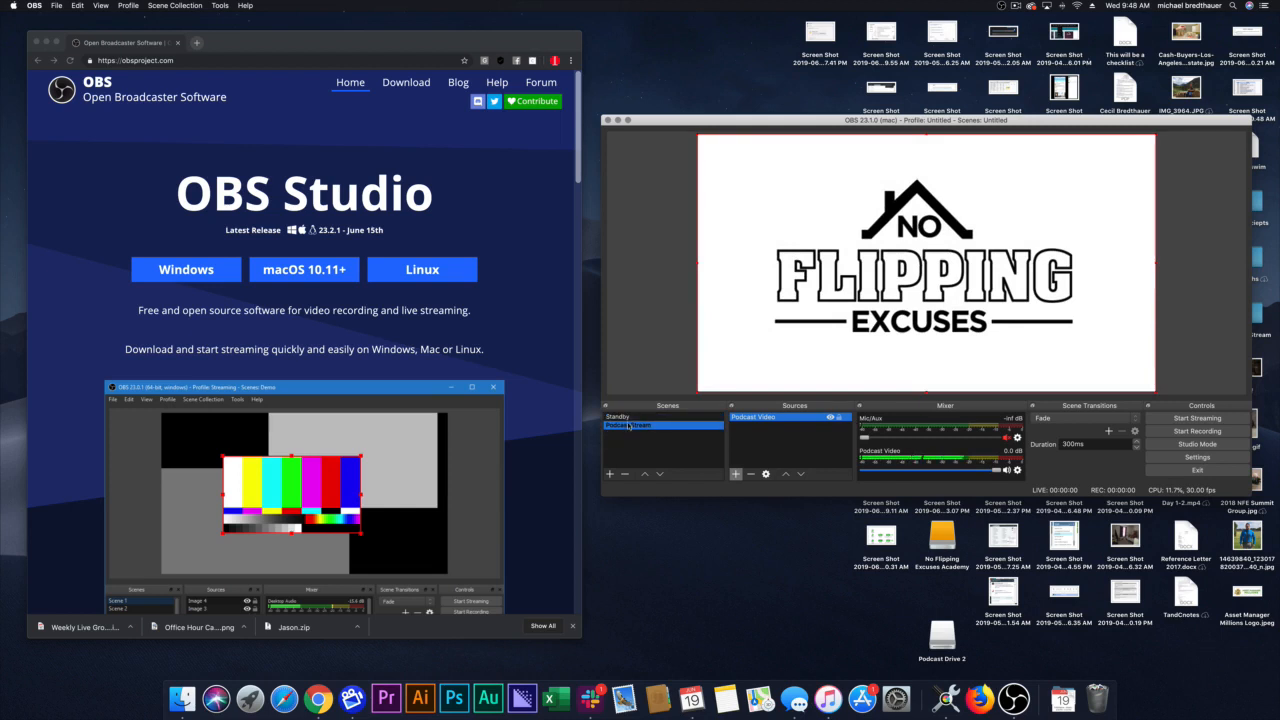
left_click(618, 416)
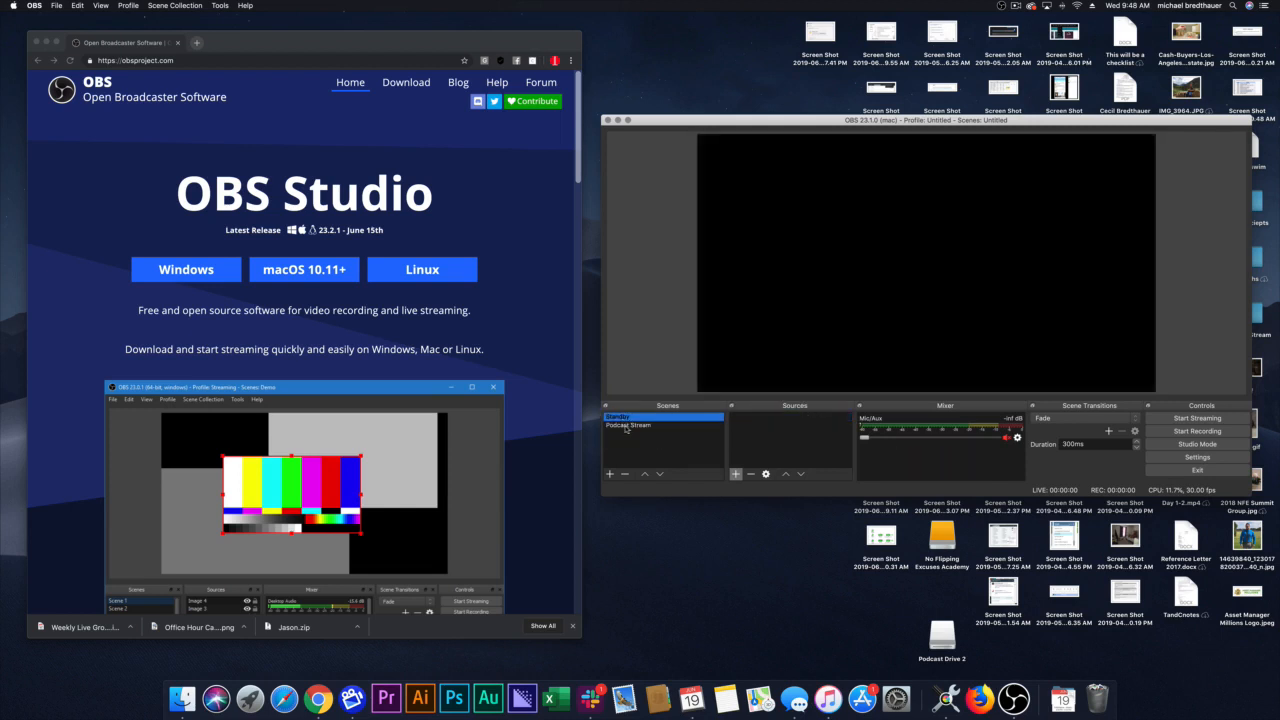
left_click(624, 425)
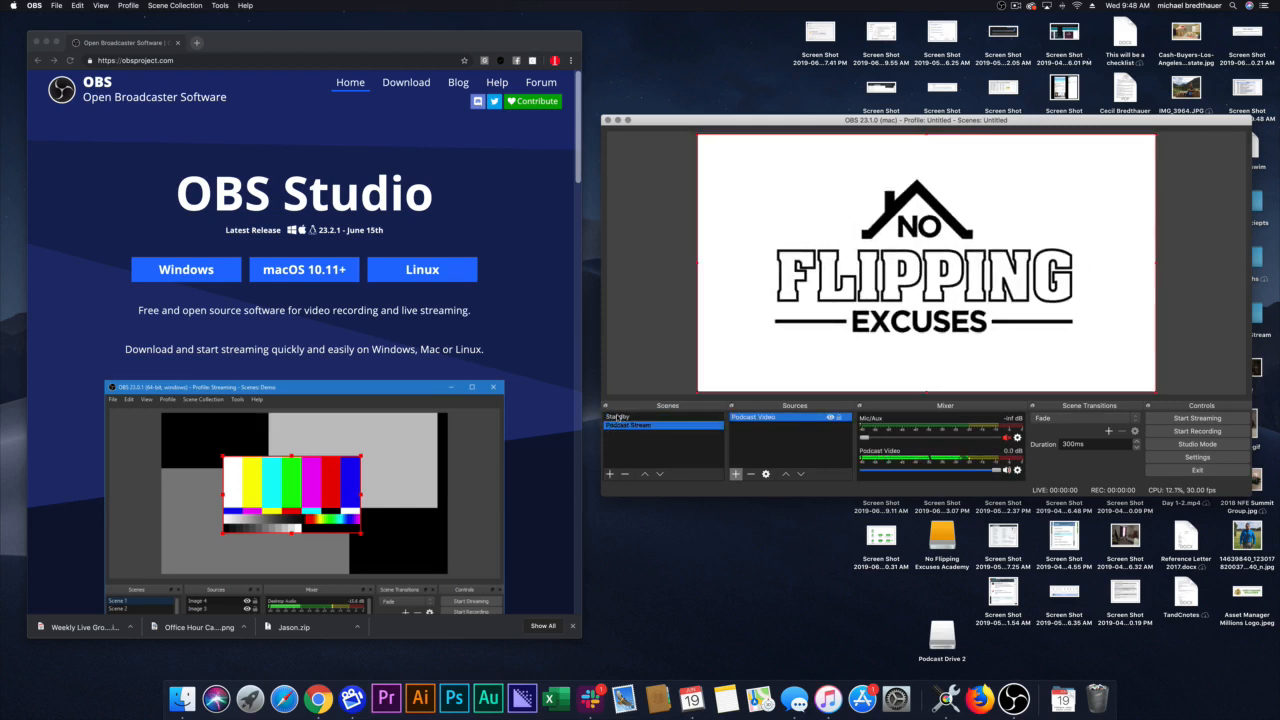
Step: Check the Podcast Video source's playback properties and switch between the Standby and Podcast Stream scenes to preview how the video behaves
left_click(618, 417)
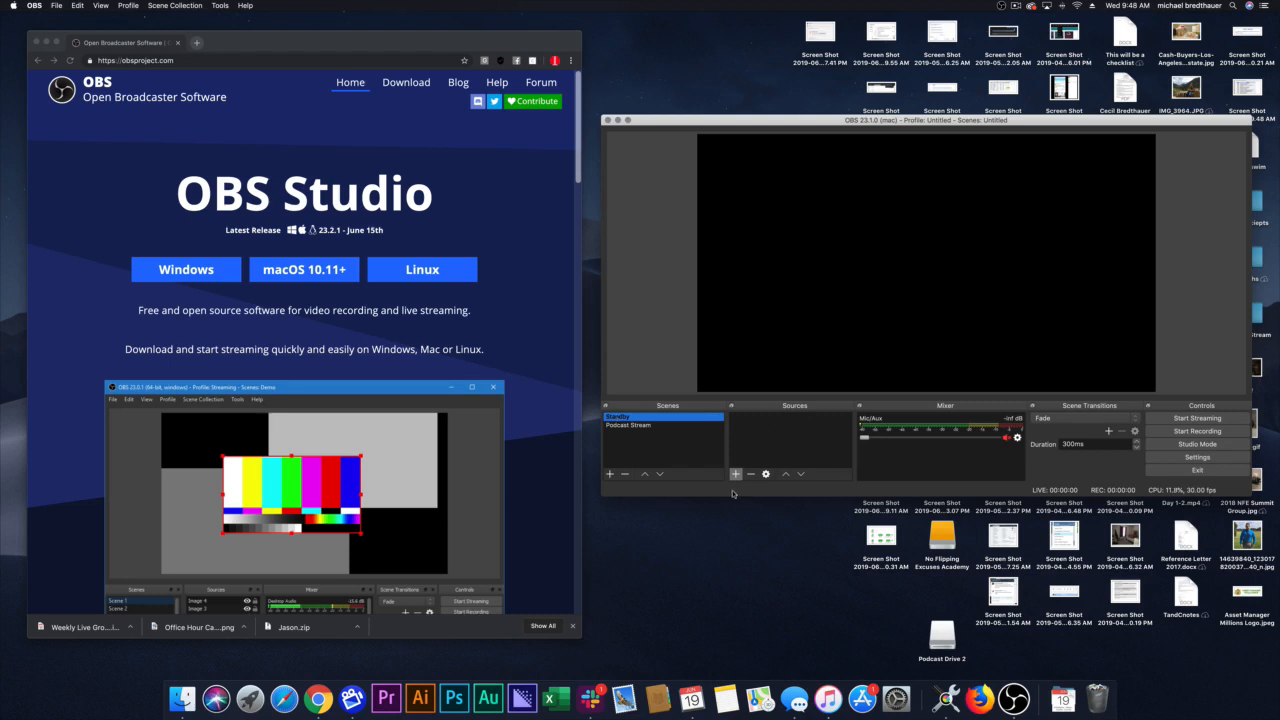
left_click(630, 426)
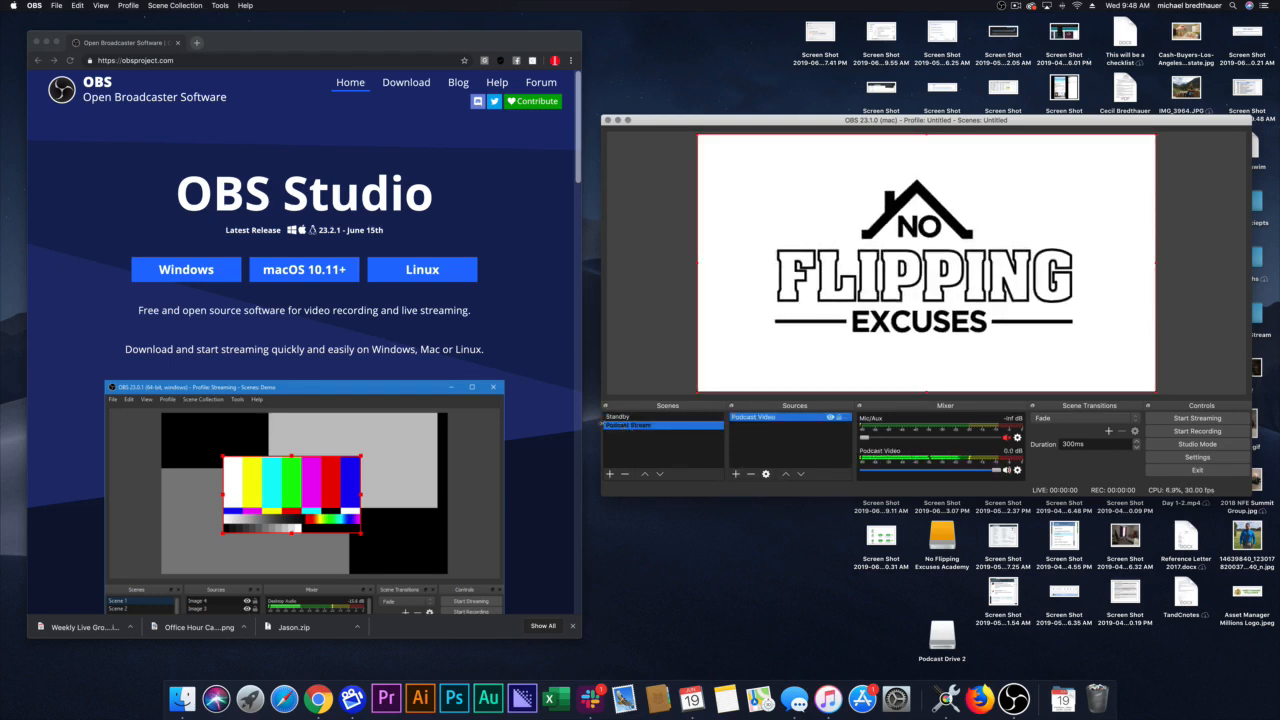
double_click(745, 418)
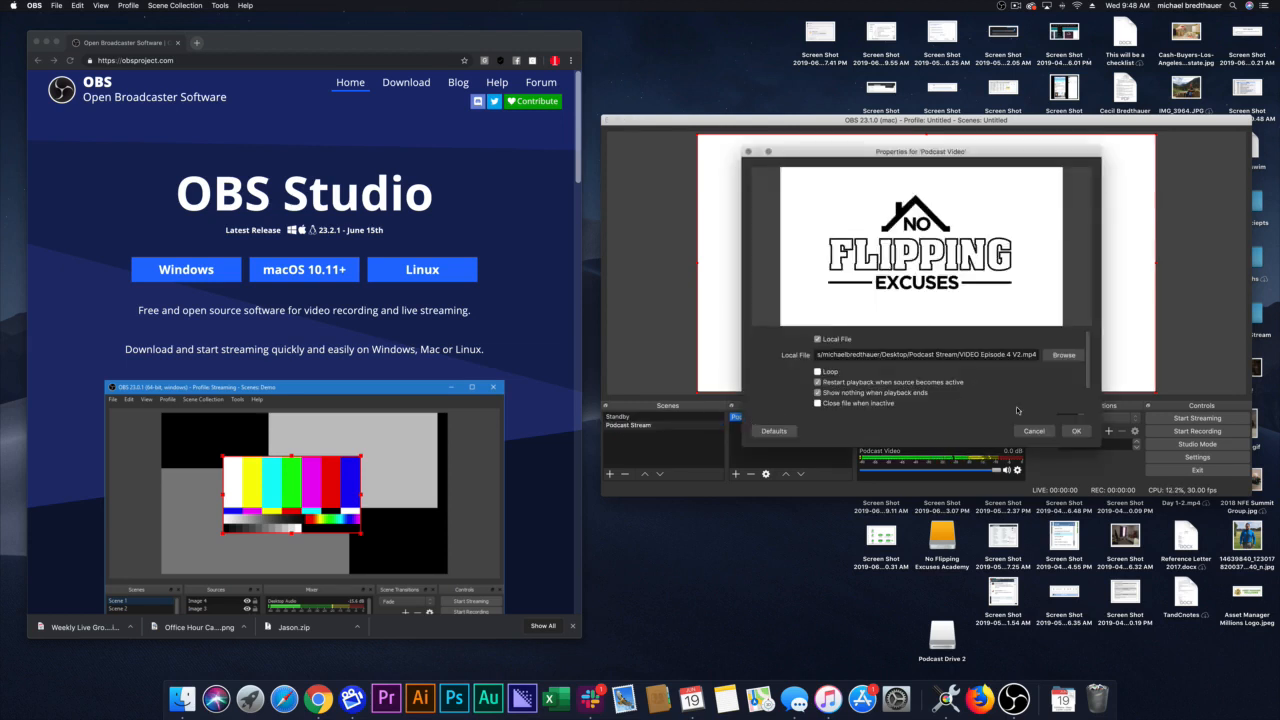
left_click(1076, 431)
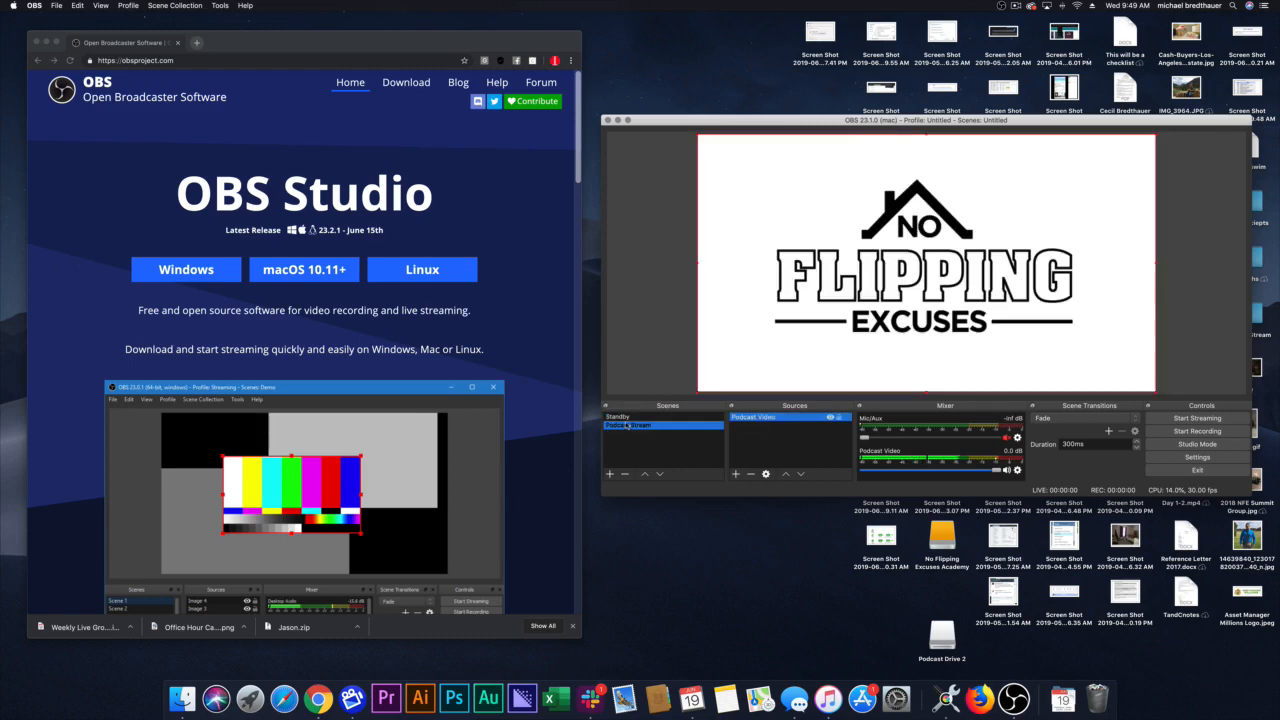
left_click(627, 418)
left_click(628, 425)
left_click(631, 419)
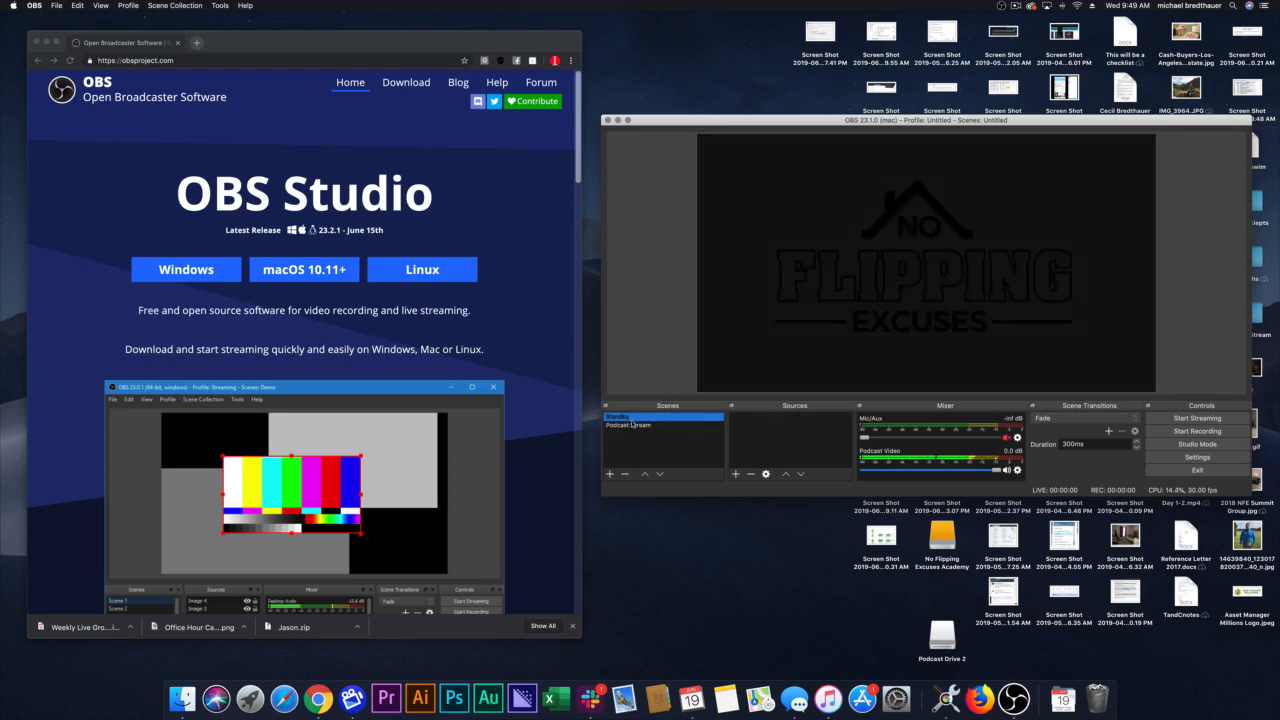
left_click(630, 425)
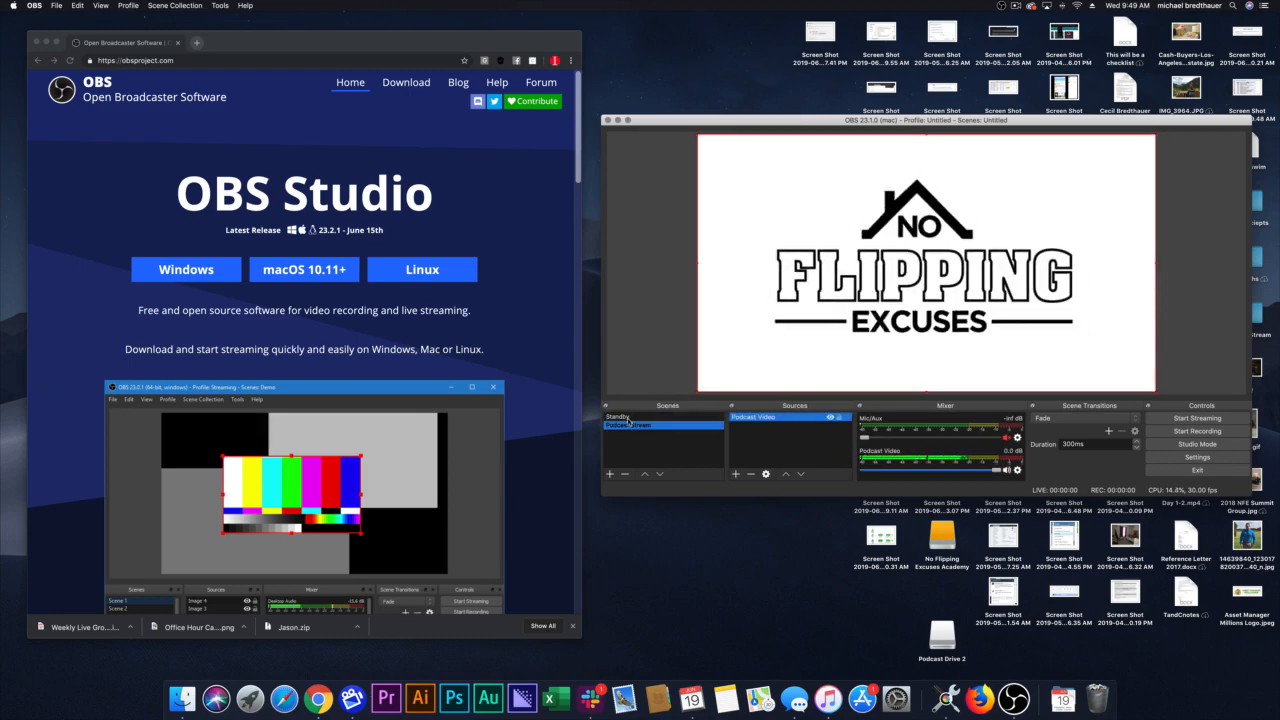
Step: Add a new image source named "Standby Image" to the Standby scene
left_click(628, 418)
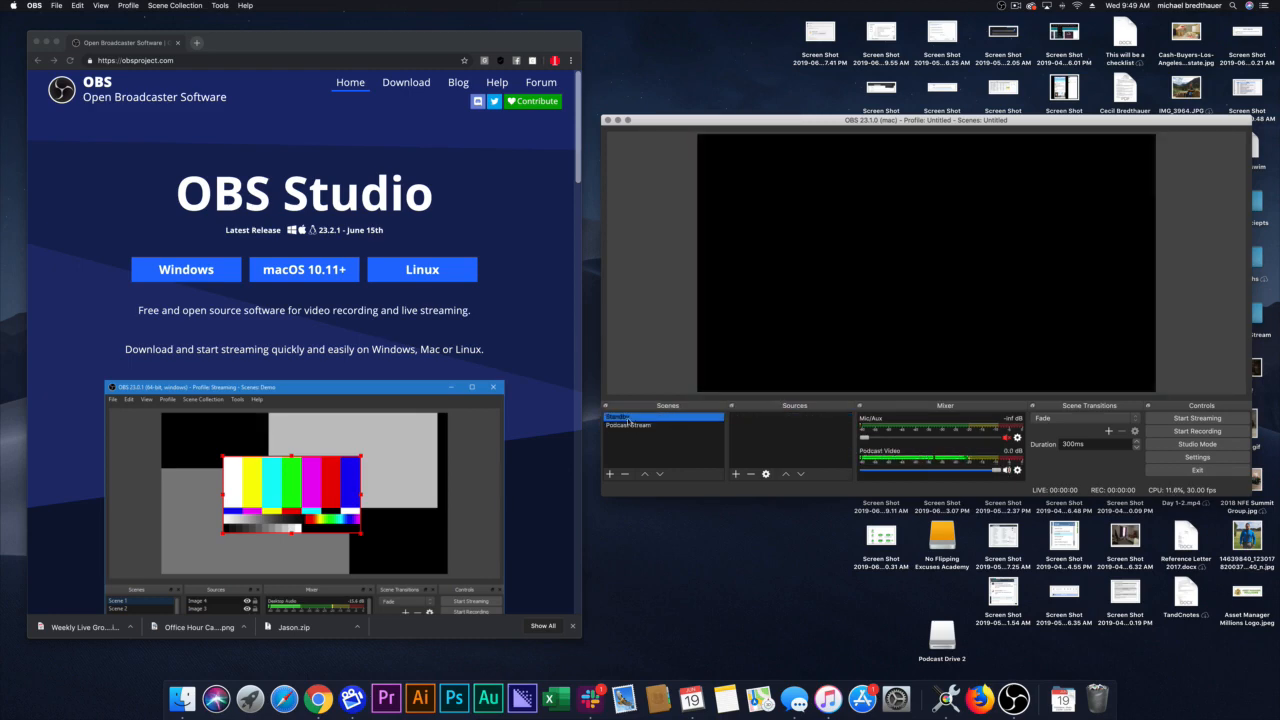
left_click(736, 474)
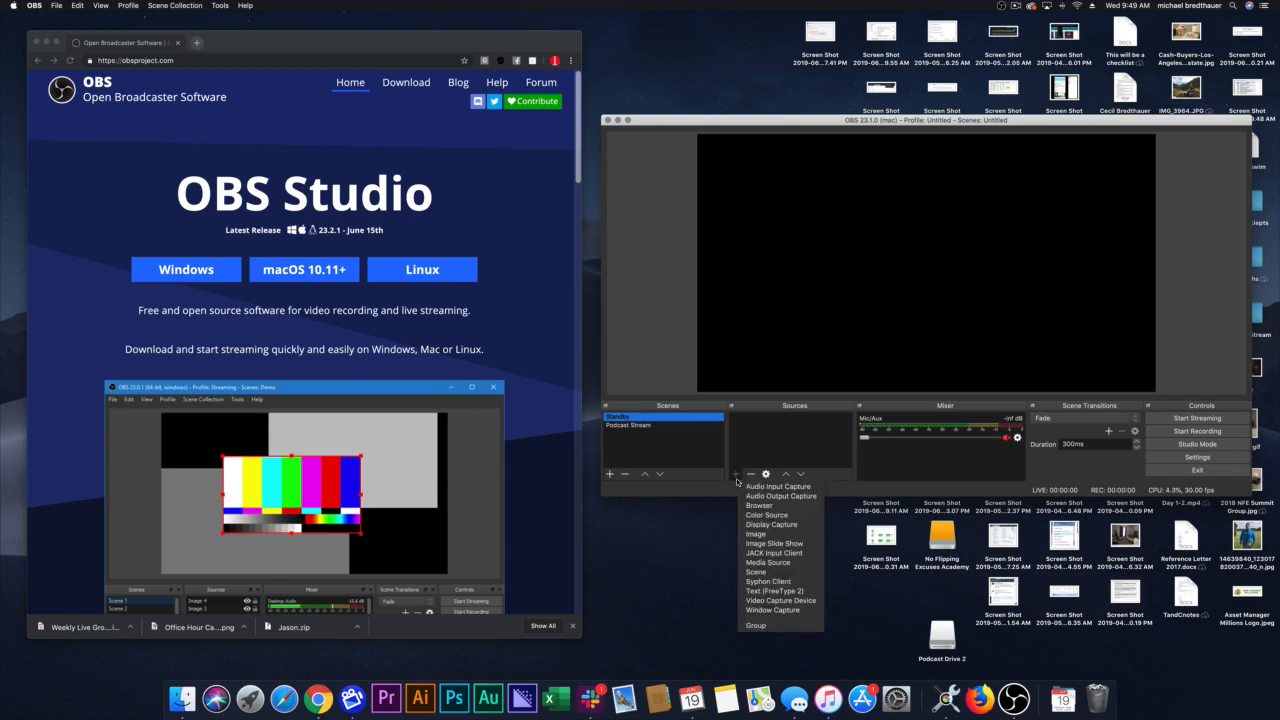
left_click(744, 419)
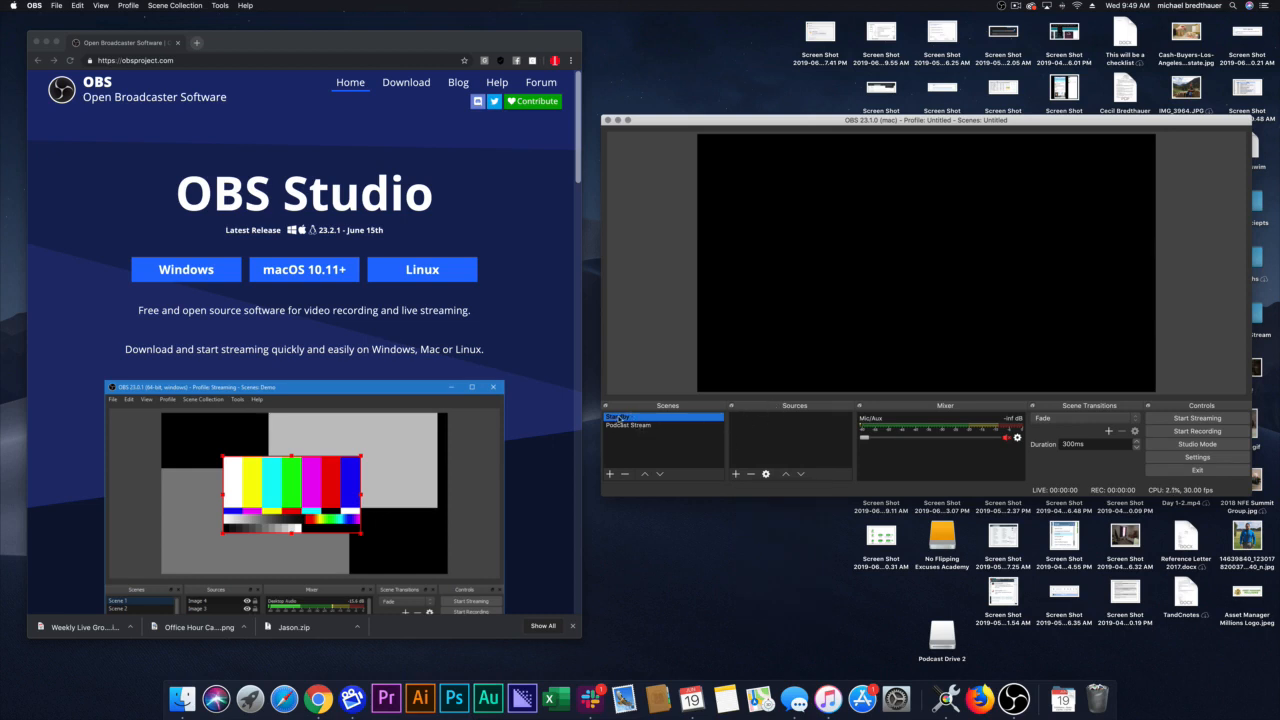
left_click(736, 474)
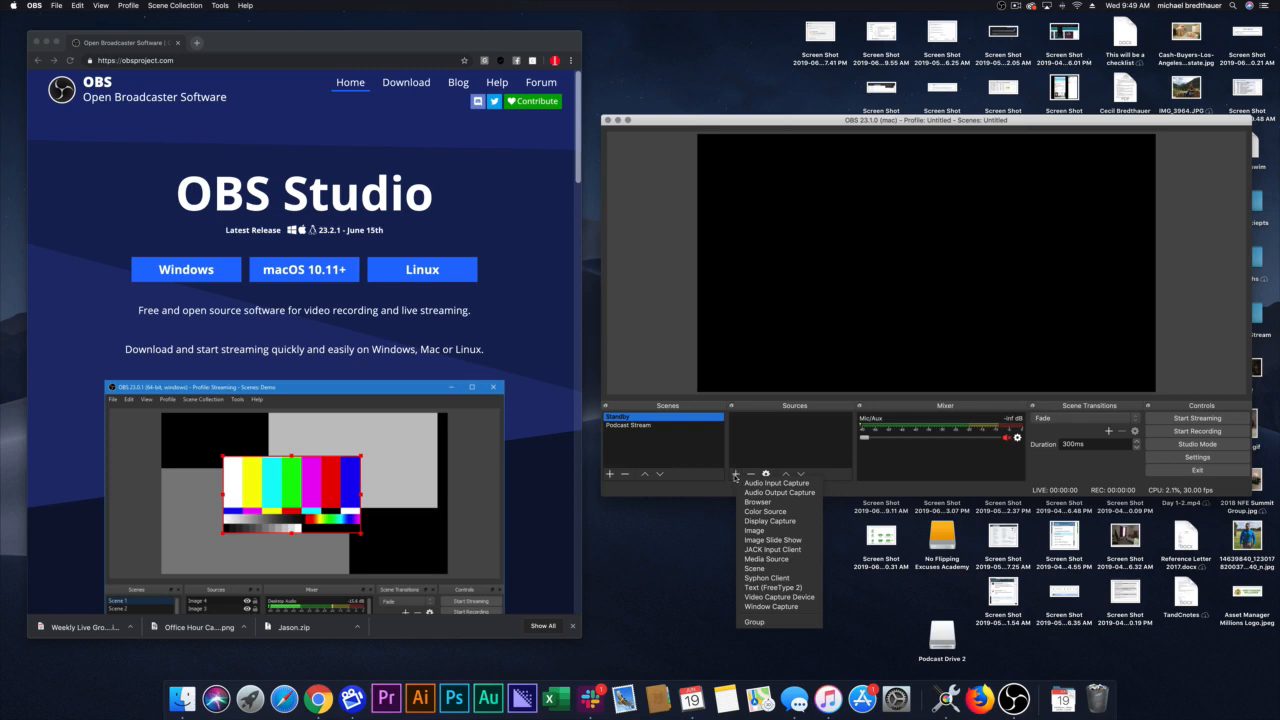
left_click(800, 521)
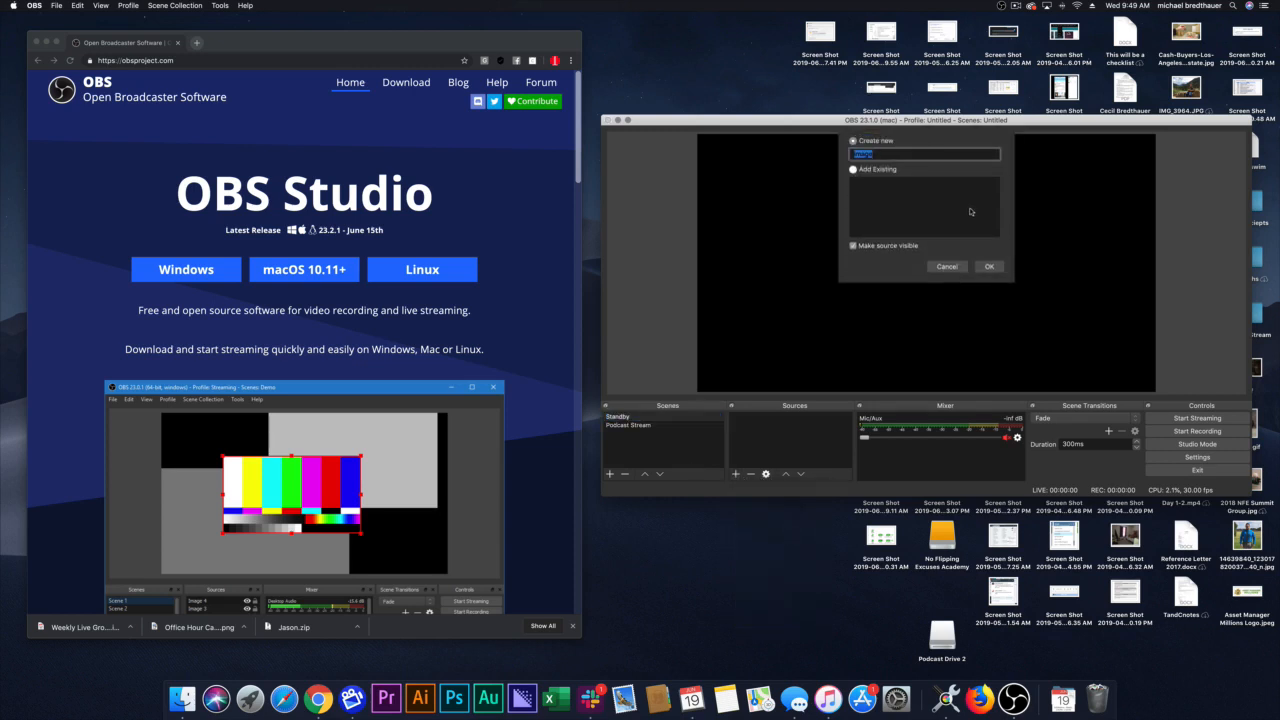
type("Standby")
key("Return")
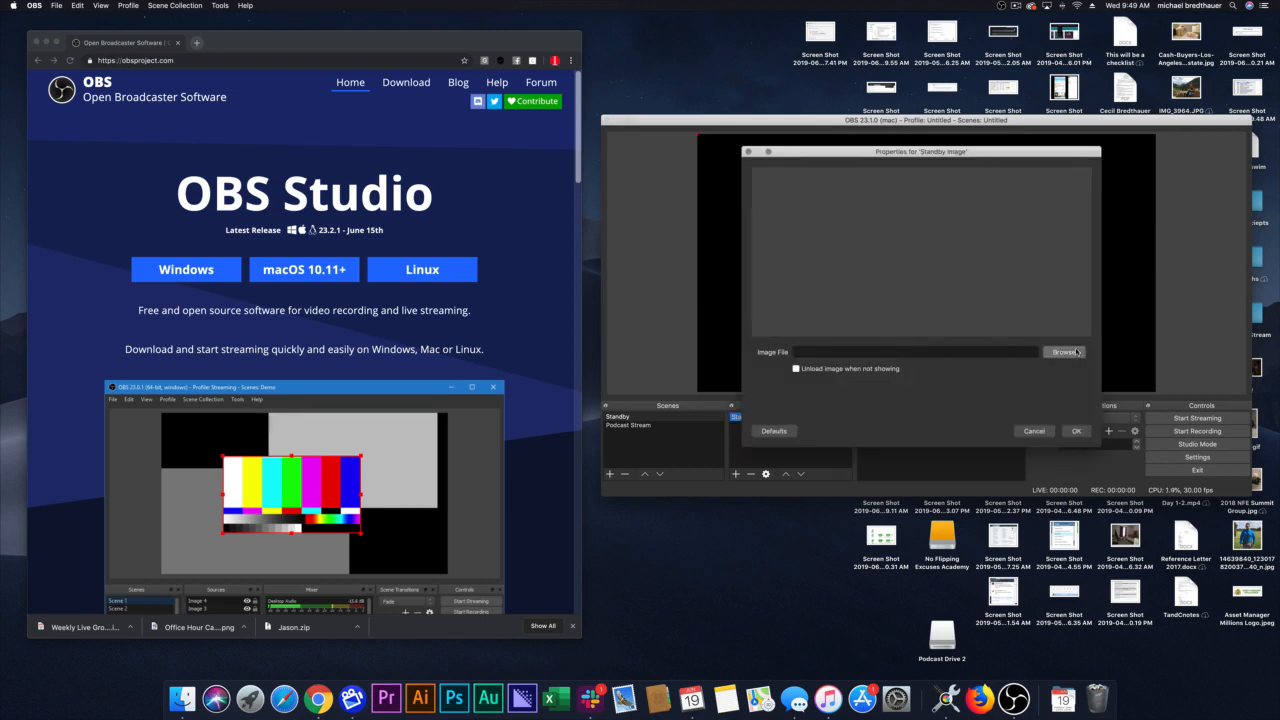
Step: Use standby.jpg from the Podcast Stream folder as the Standby Image source's file and accept the properties
left_click(1064, 352)
left_click(539, 181)
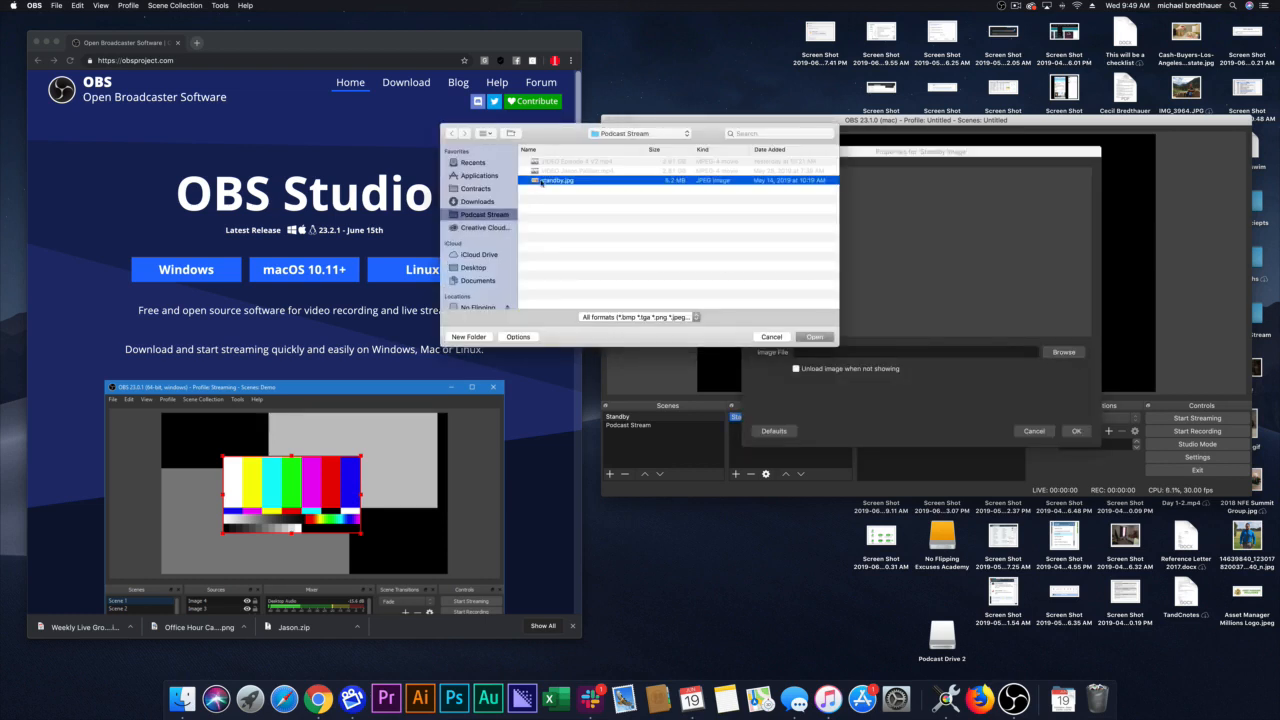
left_click(812, 337)
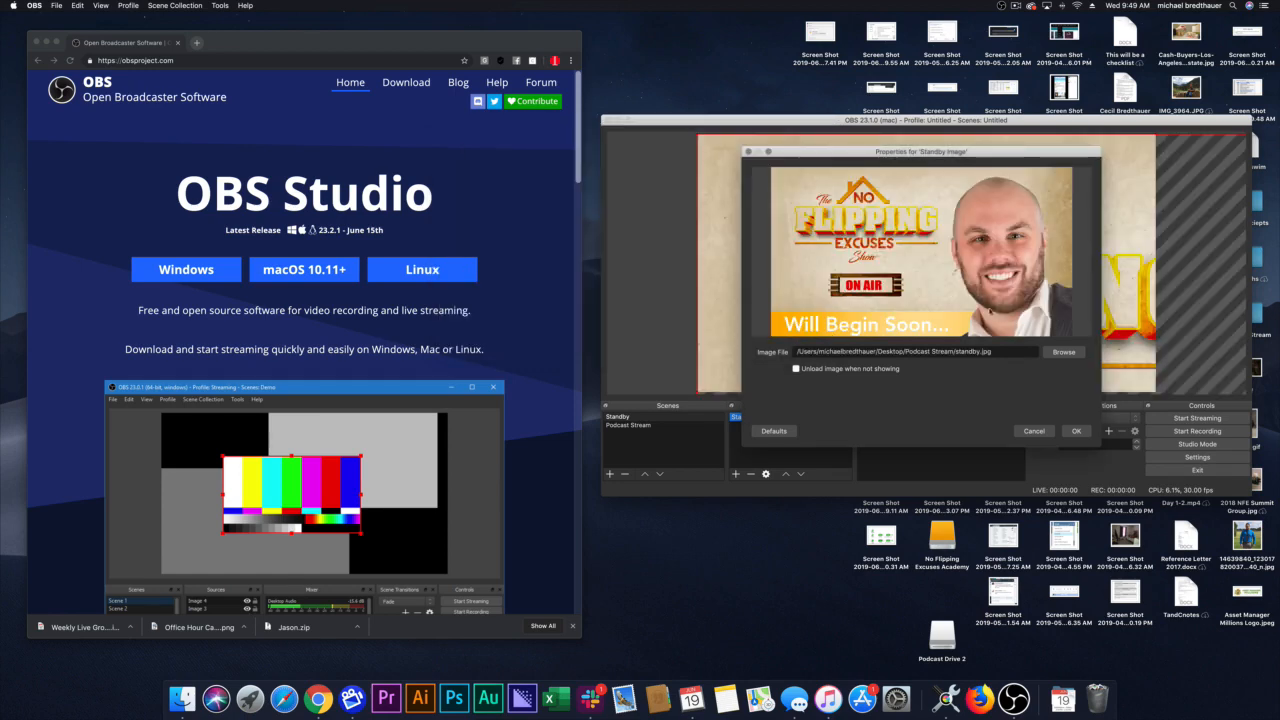
left_click(1076, 431)
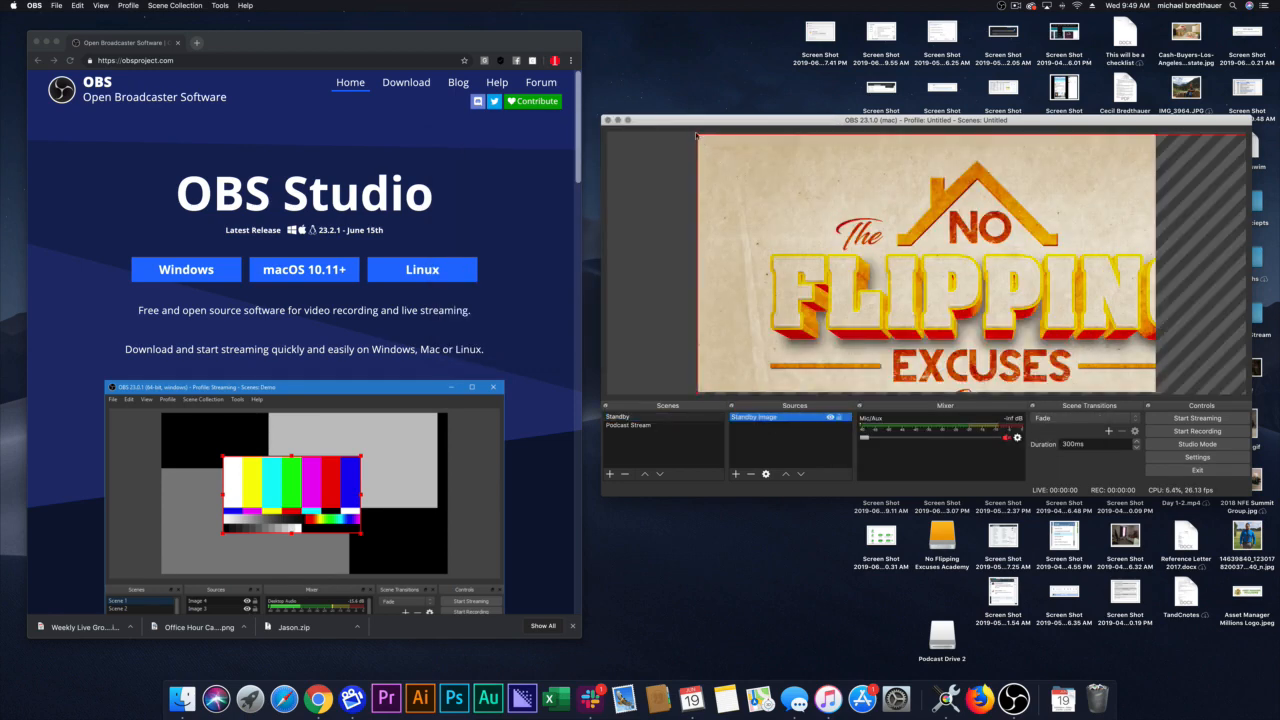
Step: Scale the Standby Image source in the preview so the whole picture fits and fills the canvas, and deselect it
left_click_drag(696, 135, 739, 176)
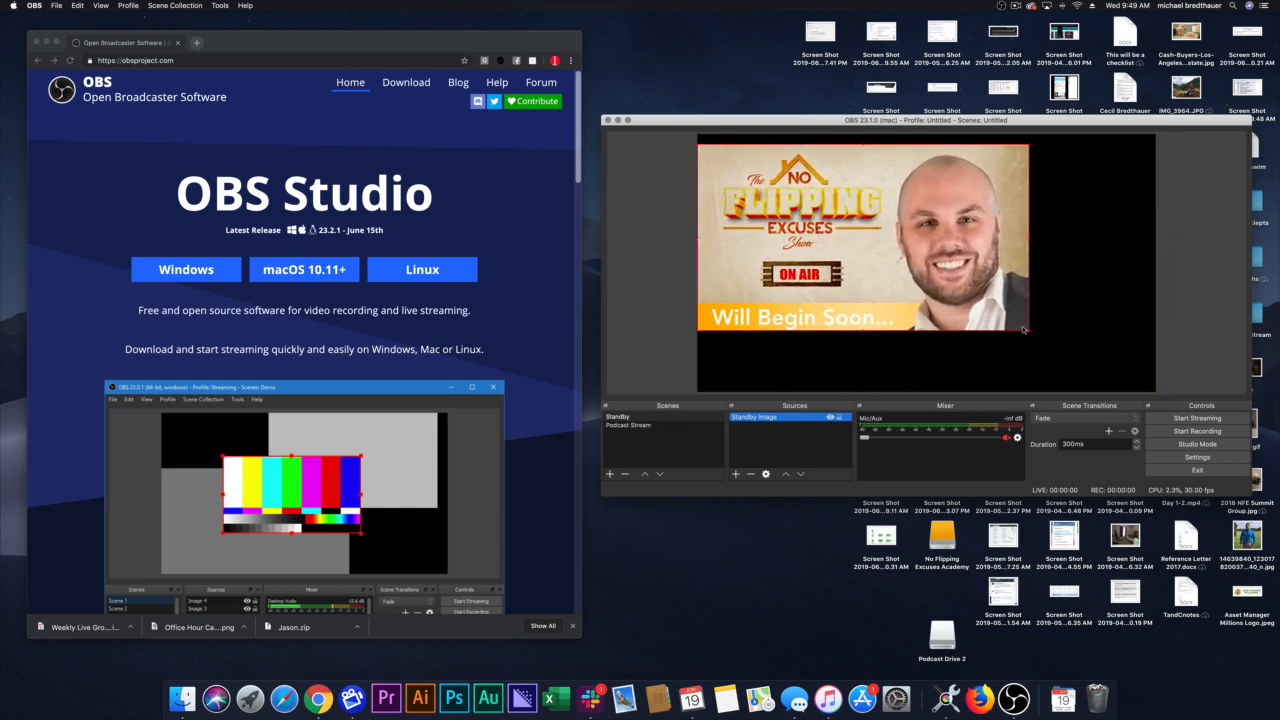
left_click_drag(1030, 333, 1152, 390)
left_click(1171, 376)
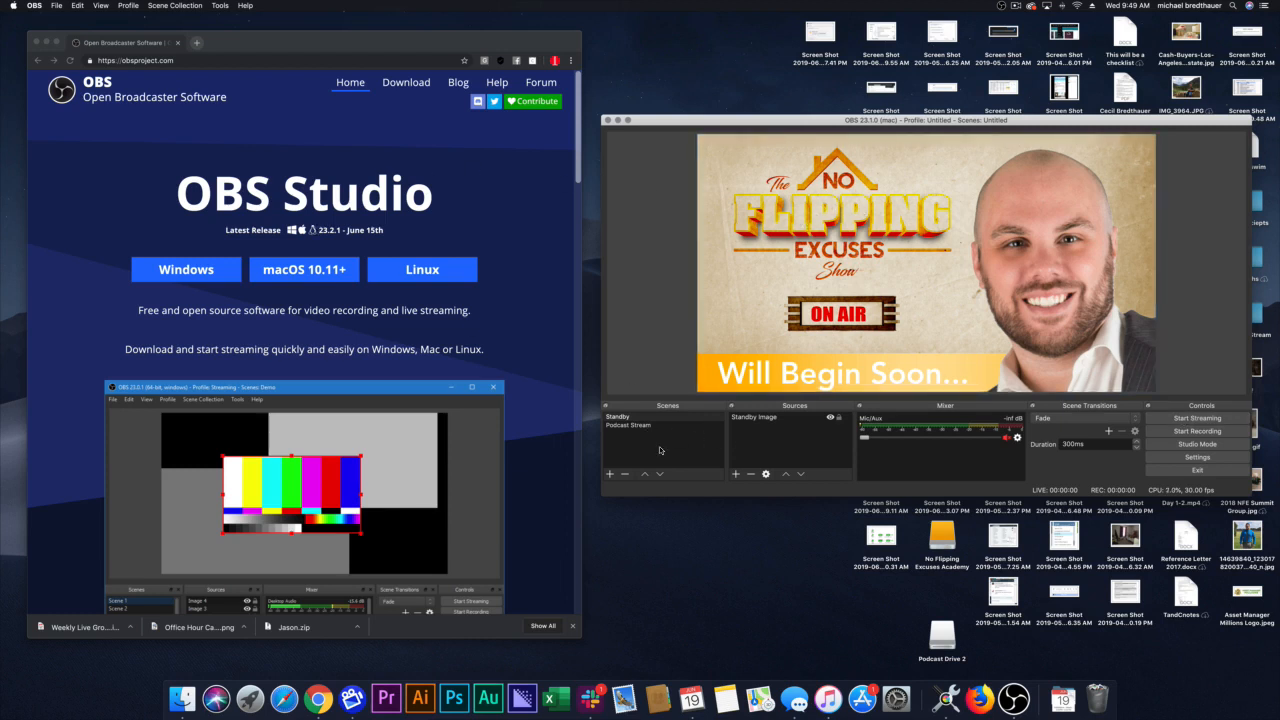
Step: Add a third scene named "Live Stream"
left_click(630, 426)
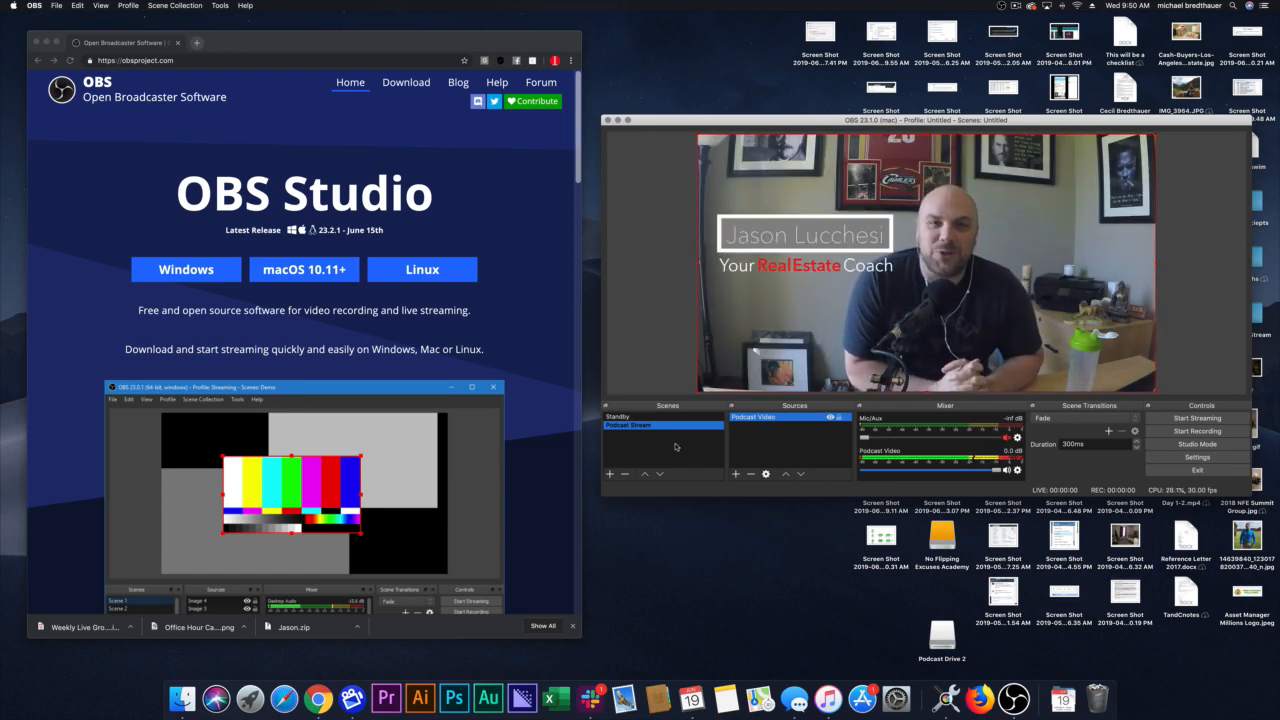
left_click(609, 474)
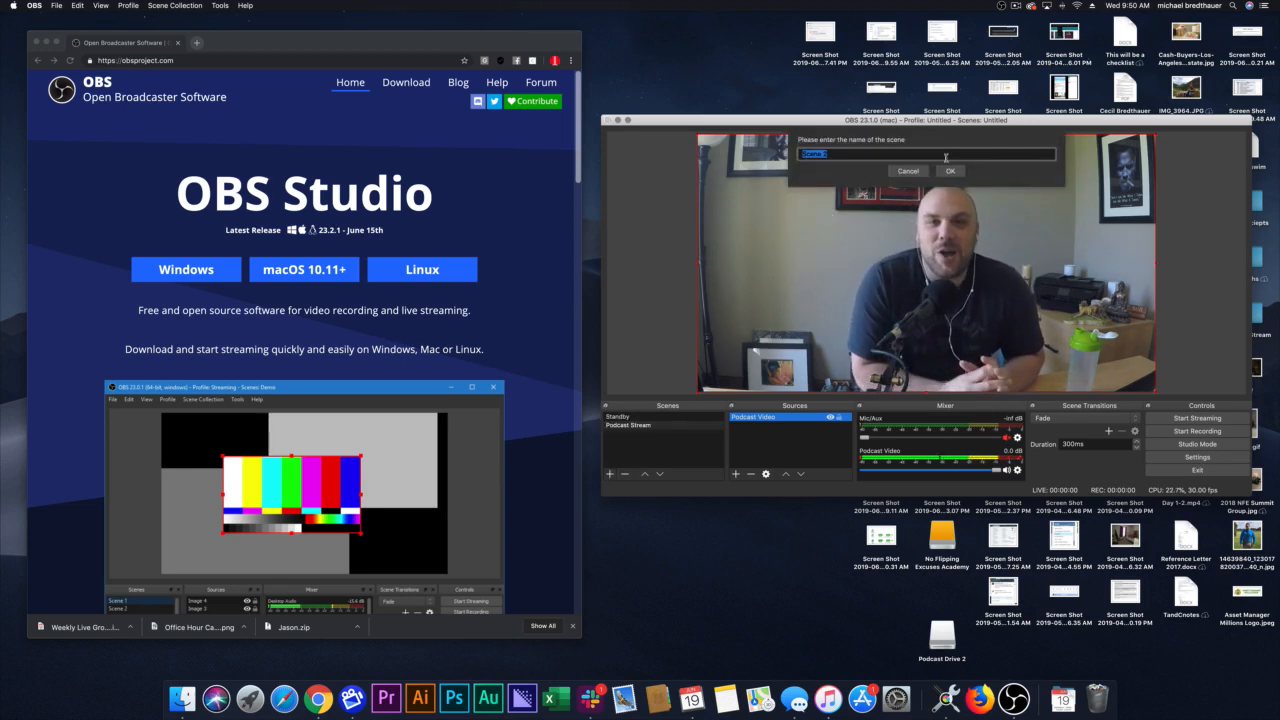
type("Live Stream")
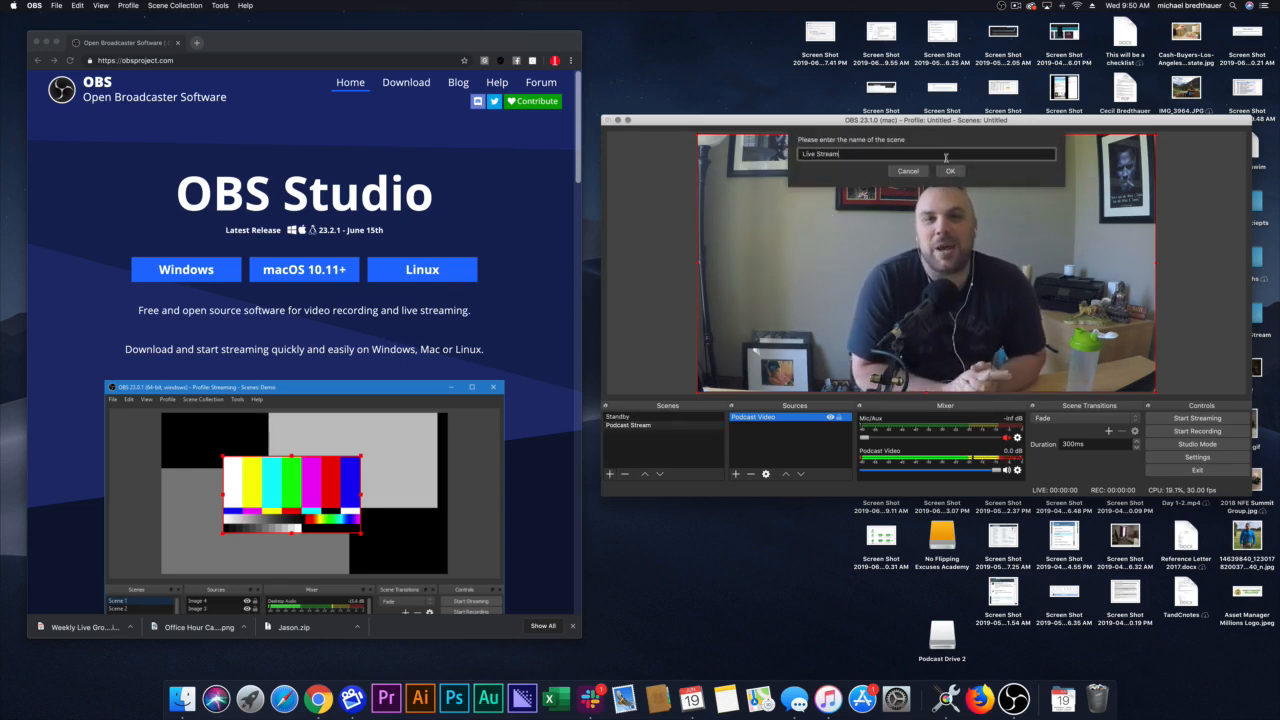
left_click(950, 171)
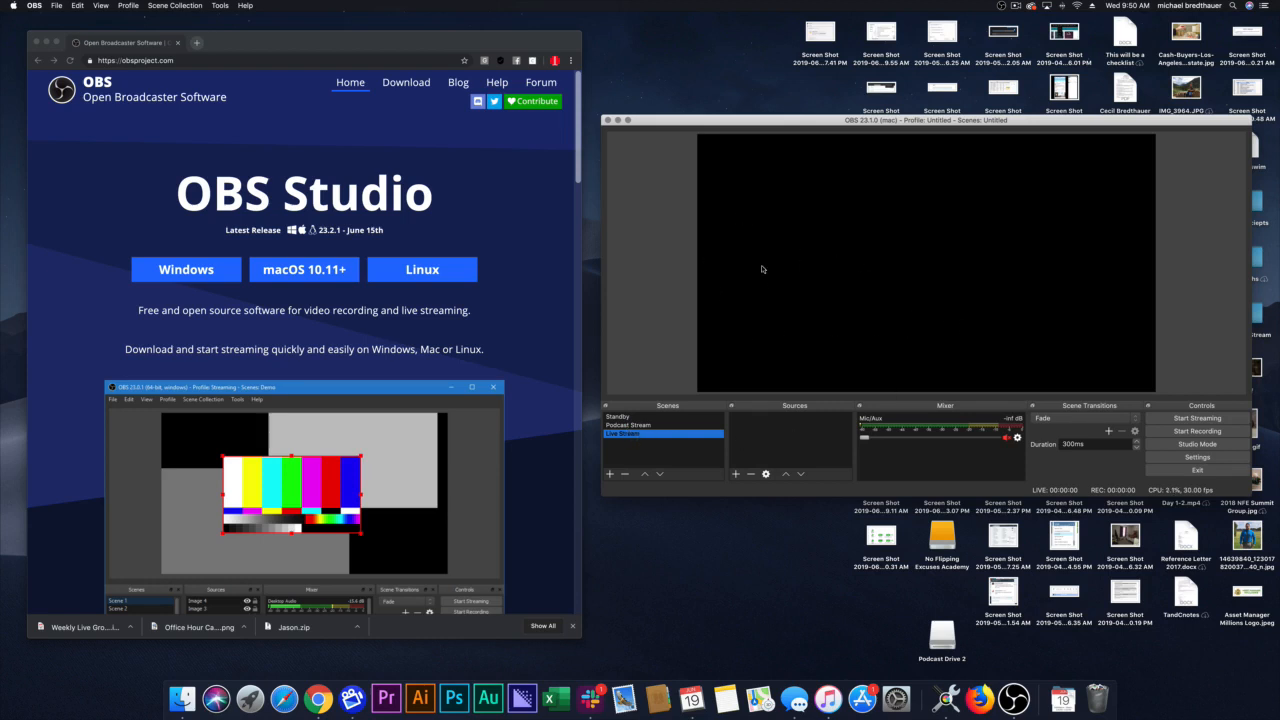
Step: Switch between the Standby and Podcast Stream scenes to preview their content
left_click(634, 426)
left_click(630, 417)
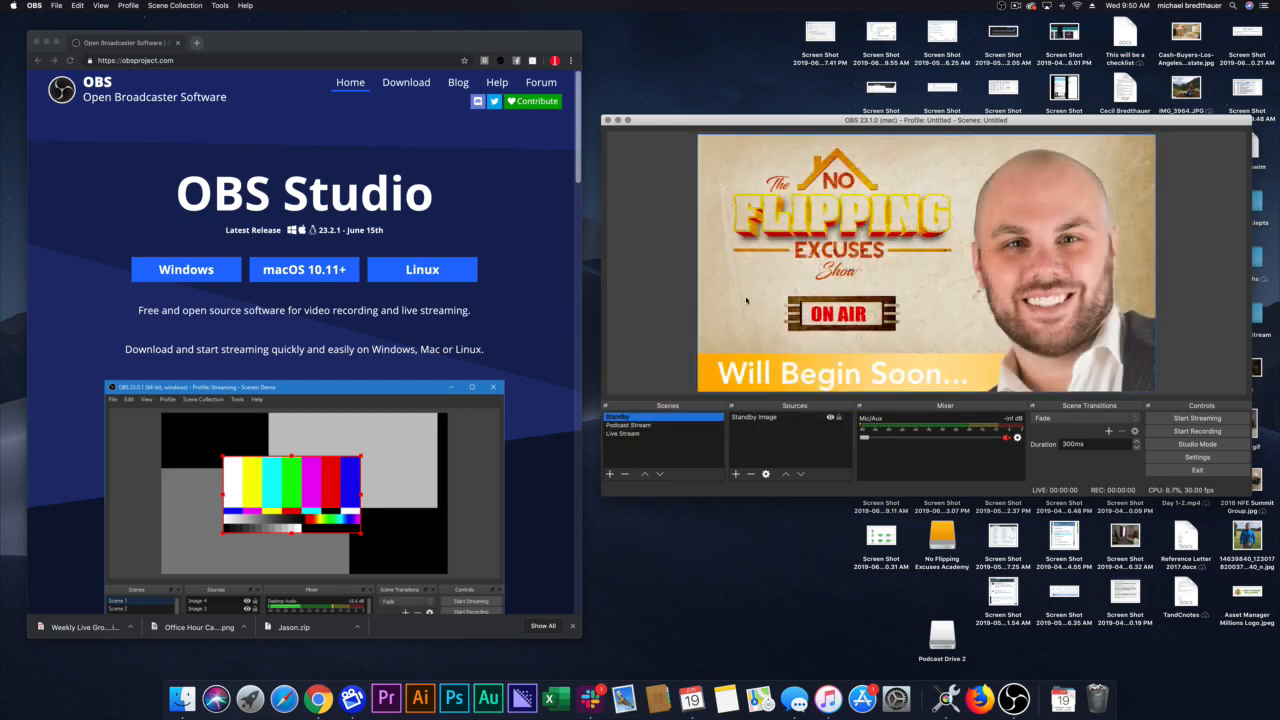
left_click(630, 425)
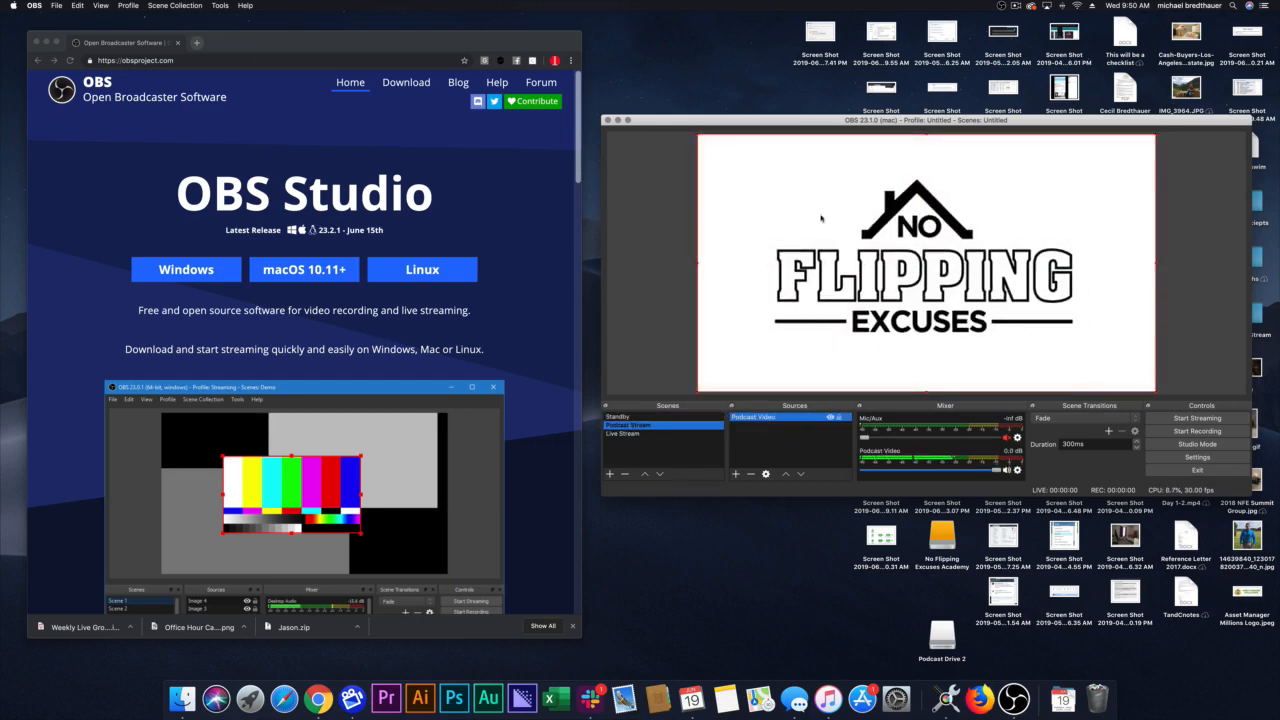
Step: Add a new audio input capture source named "Mic" to the Live Stream scene
left_click(630, 433)
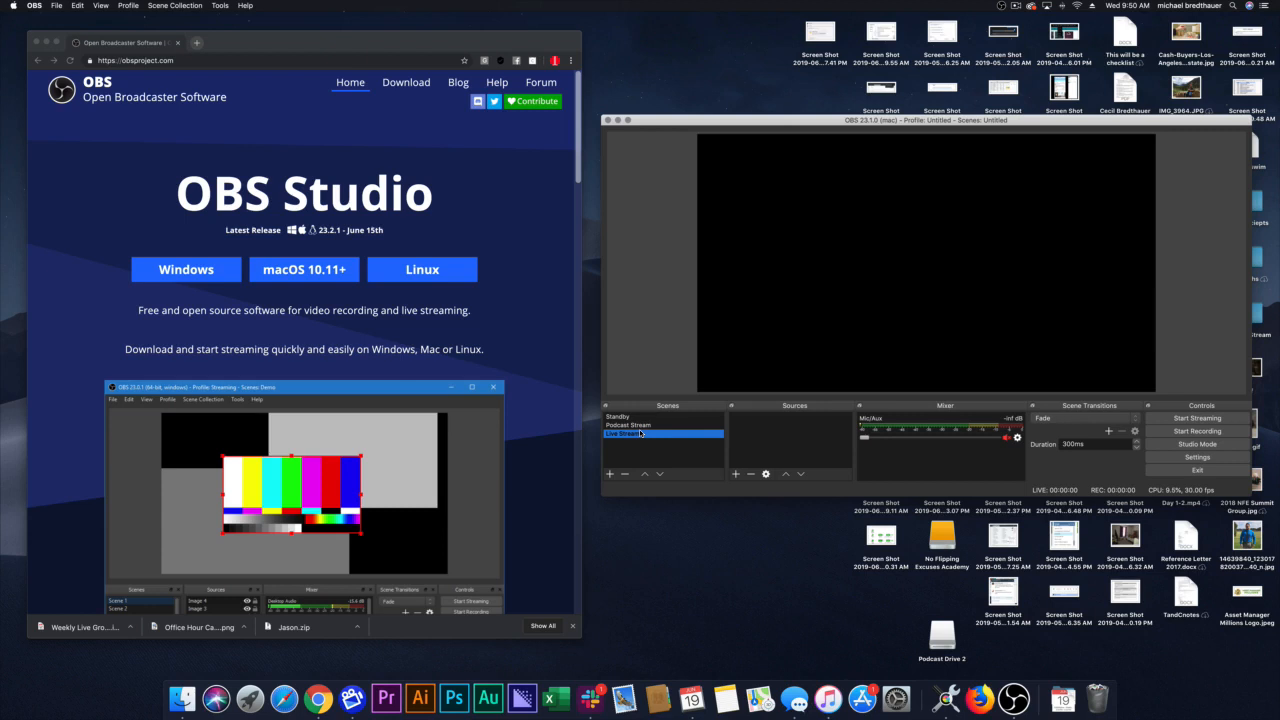
left_click(735, 474)
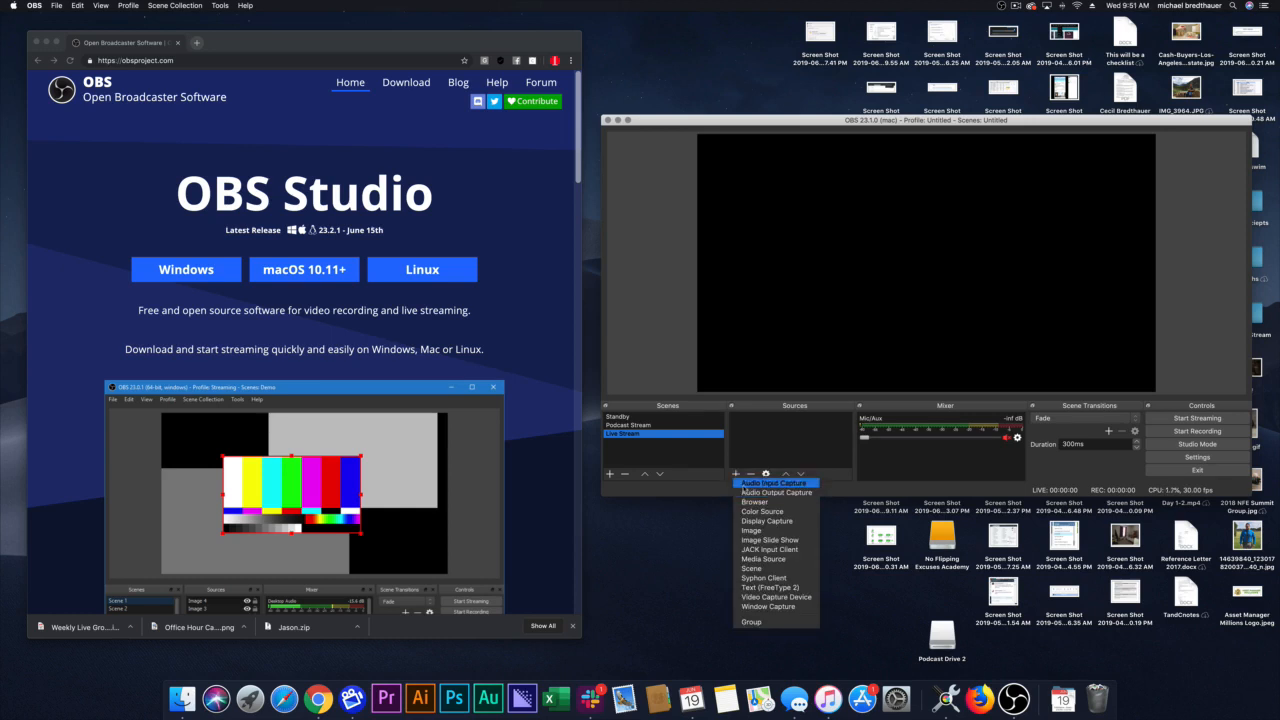
left_click(744, 485)
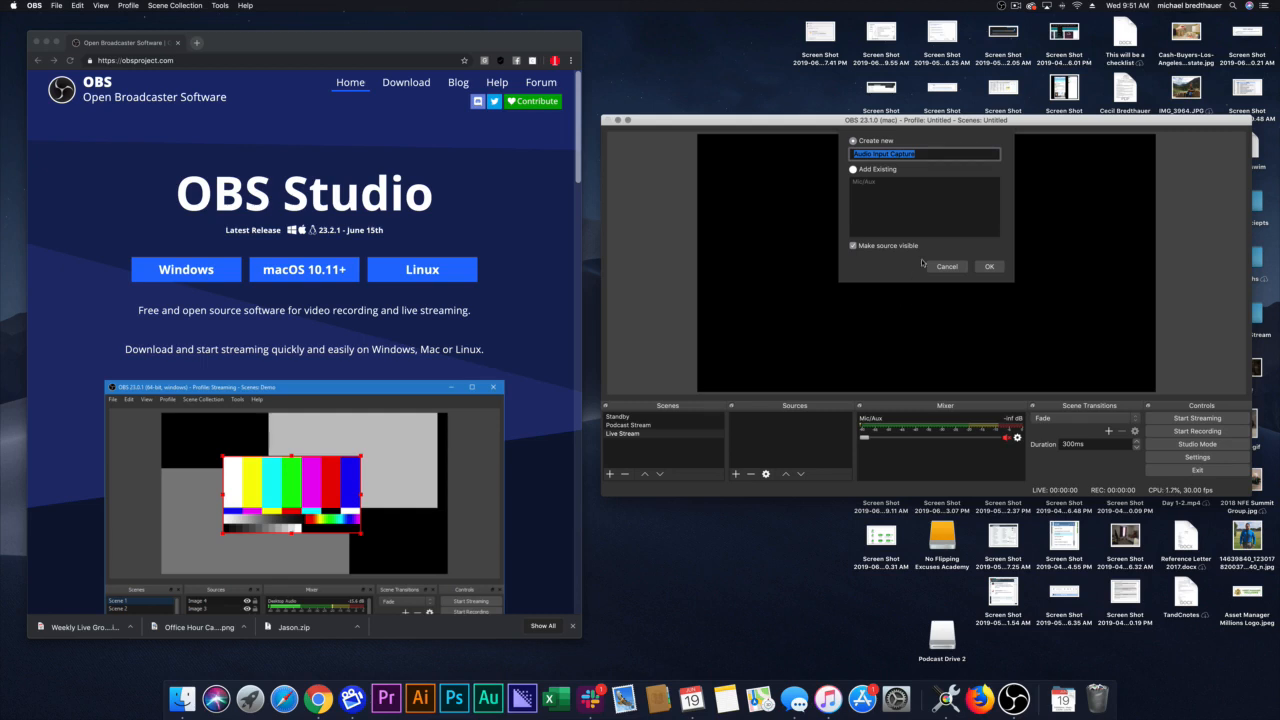
type("Mic")
key("Return")
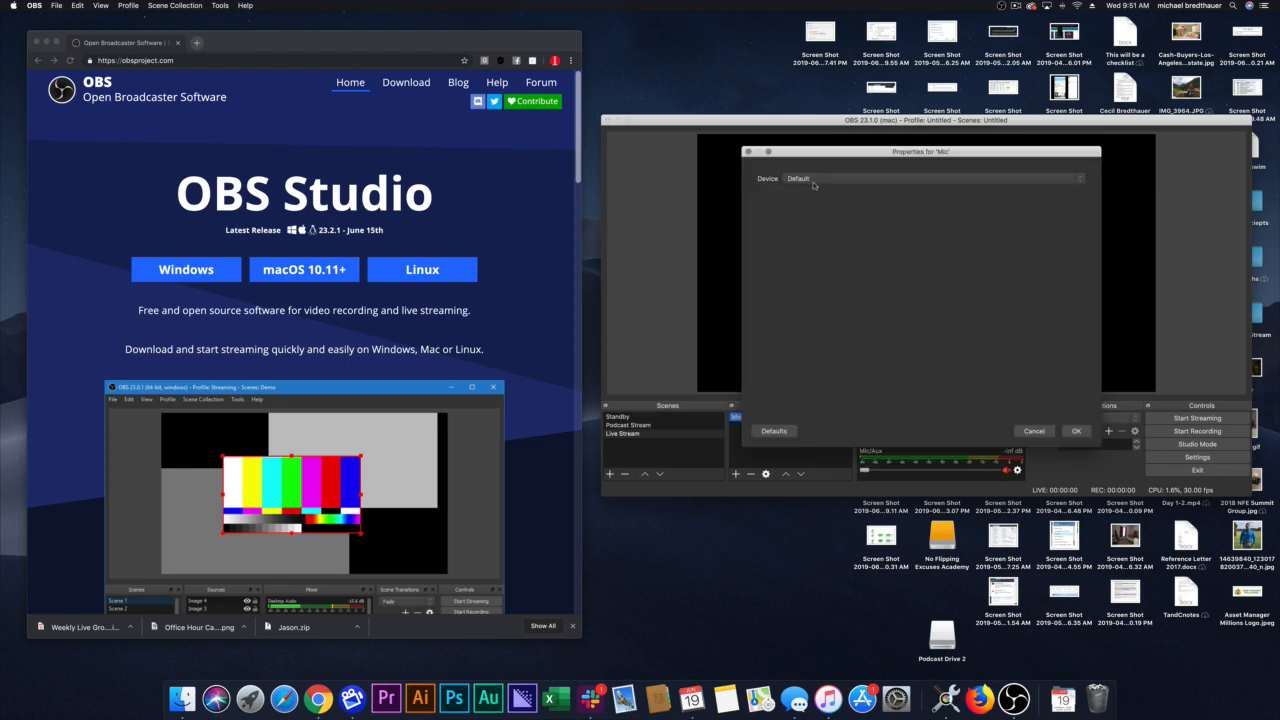
Step: Set the Mic source's device to Scarlett 2i2 USB and accept the properties
left_click(806, 178)
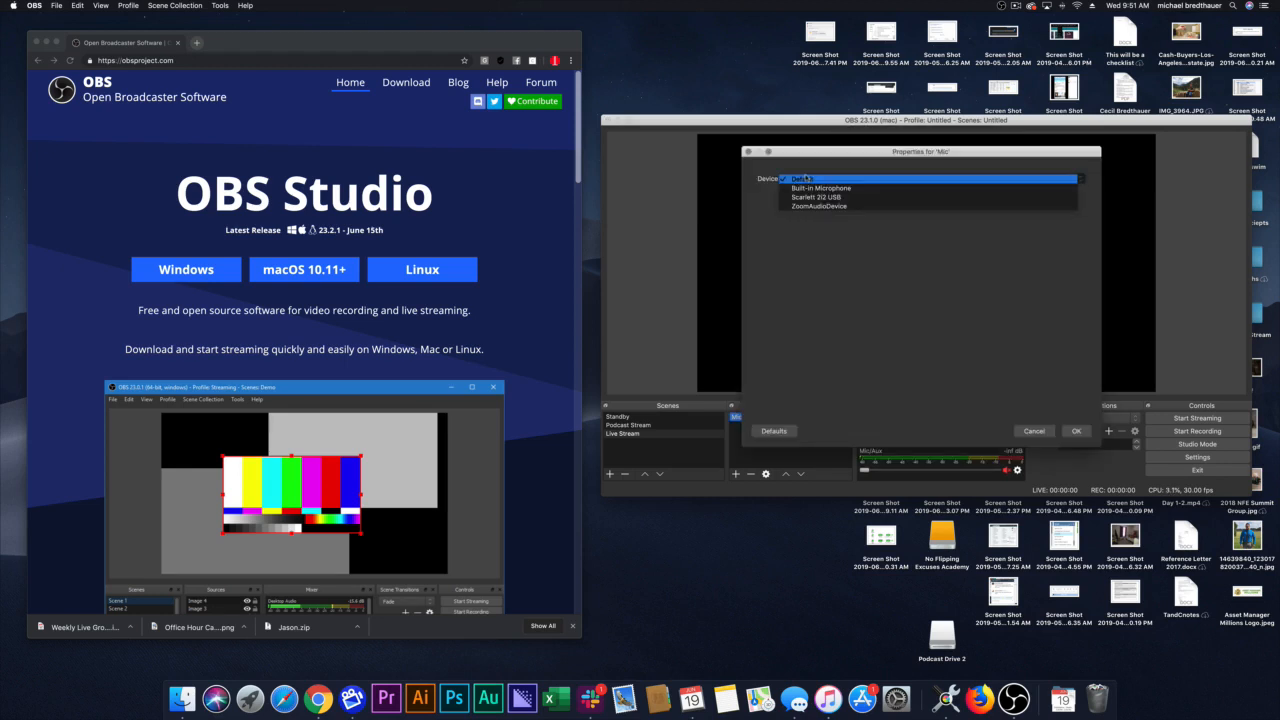
left_click(862, 199)
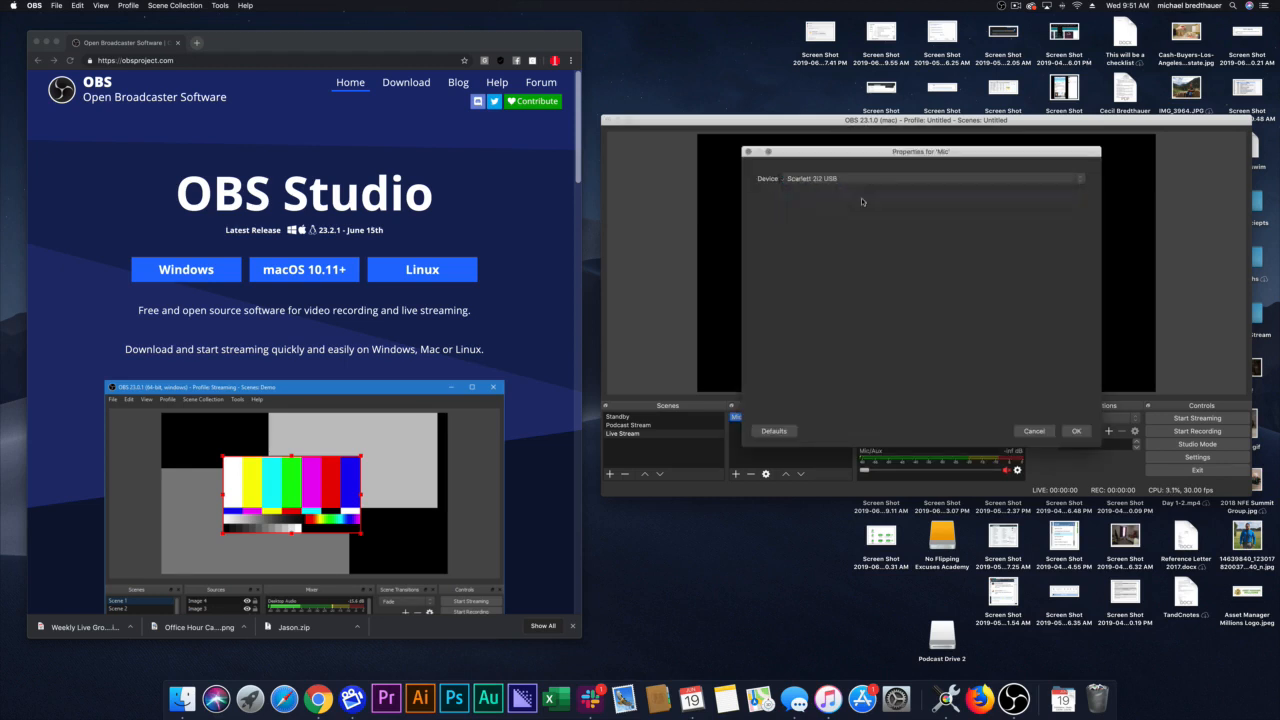
left_click(1066, 433)
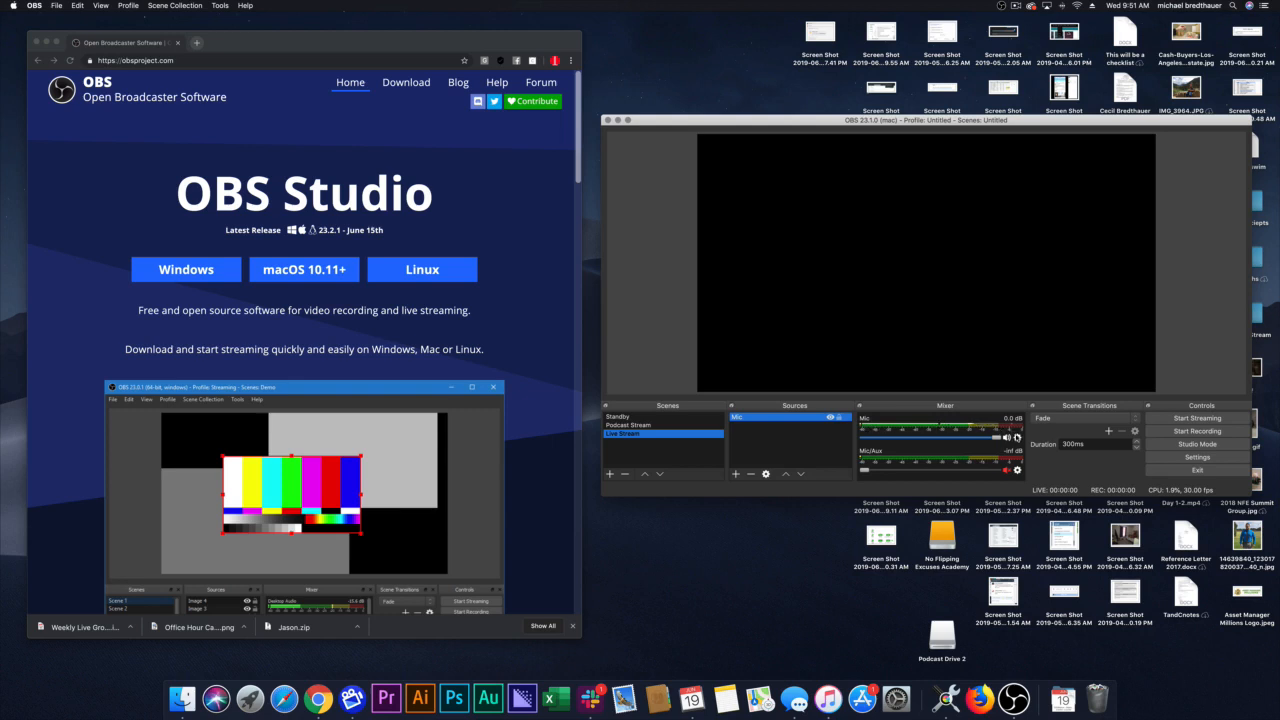
Step: Make sure Downmix to Mono is enabled for the Mic source in the advanced audio properties
left_click(1017, 437)
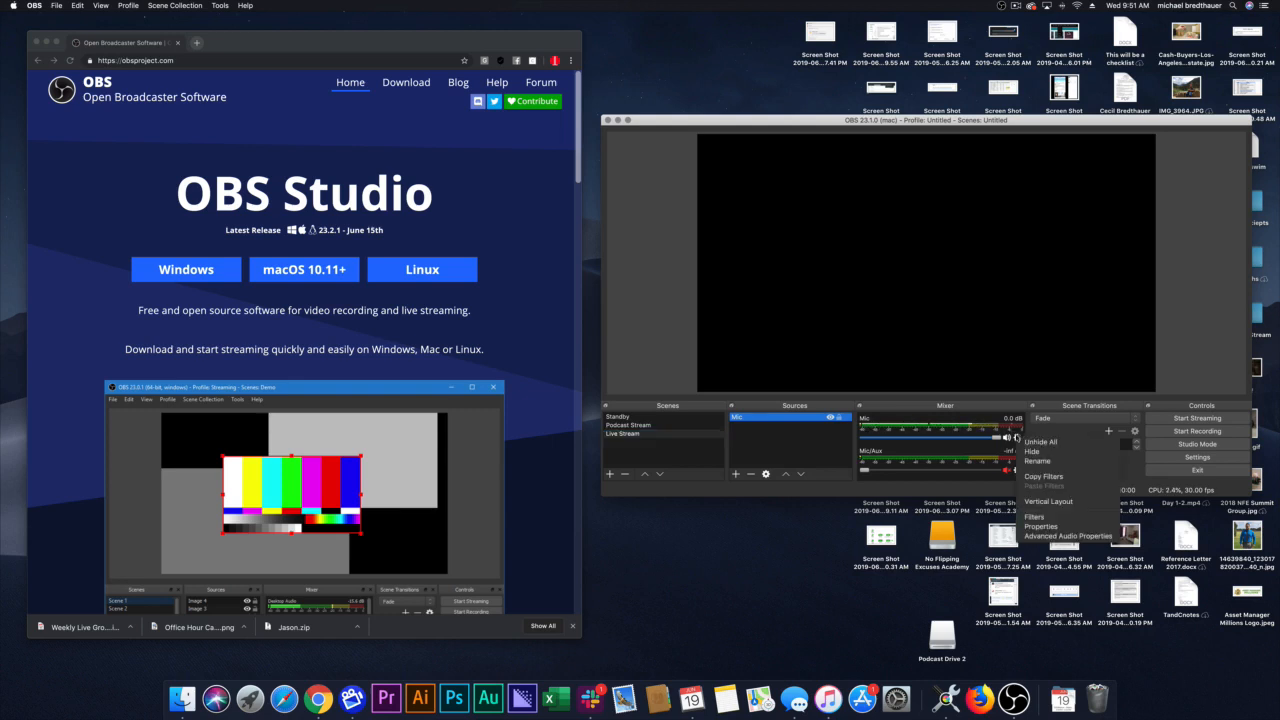
left_click(1060, 536)
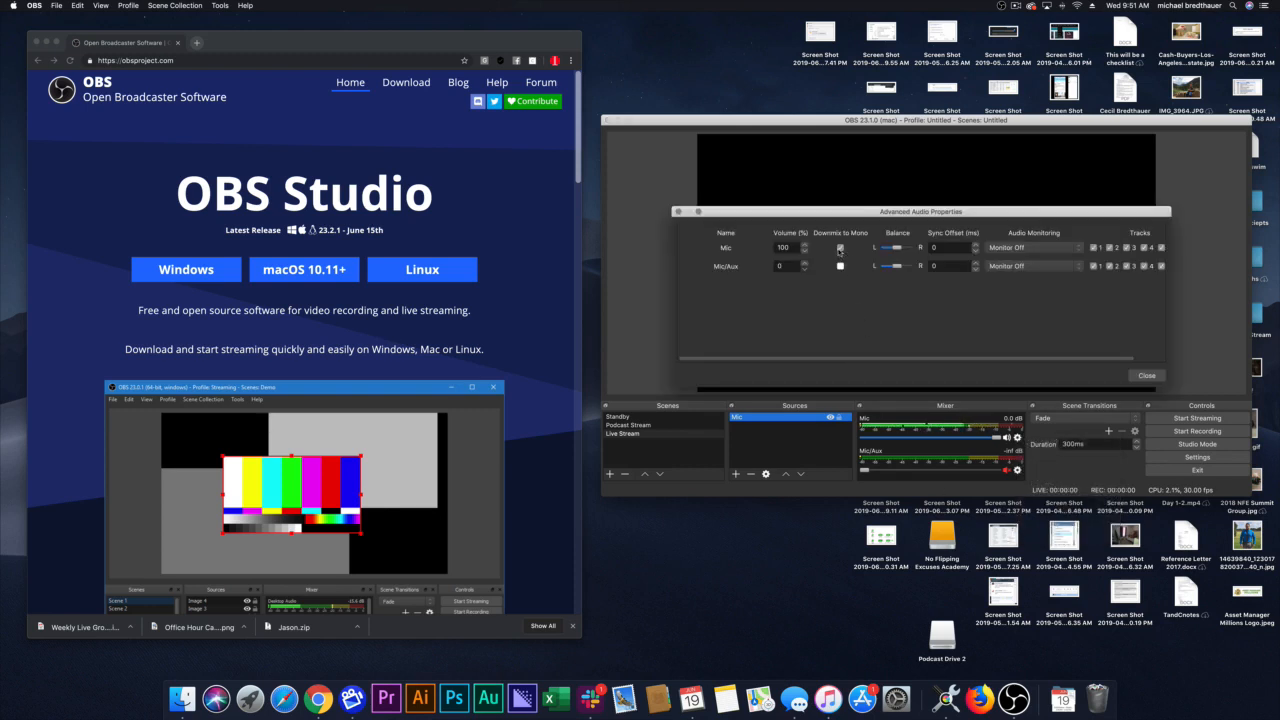
left_click(1147, 375)
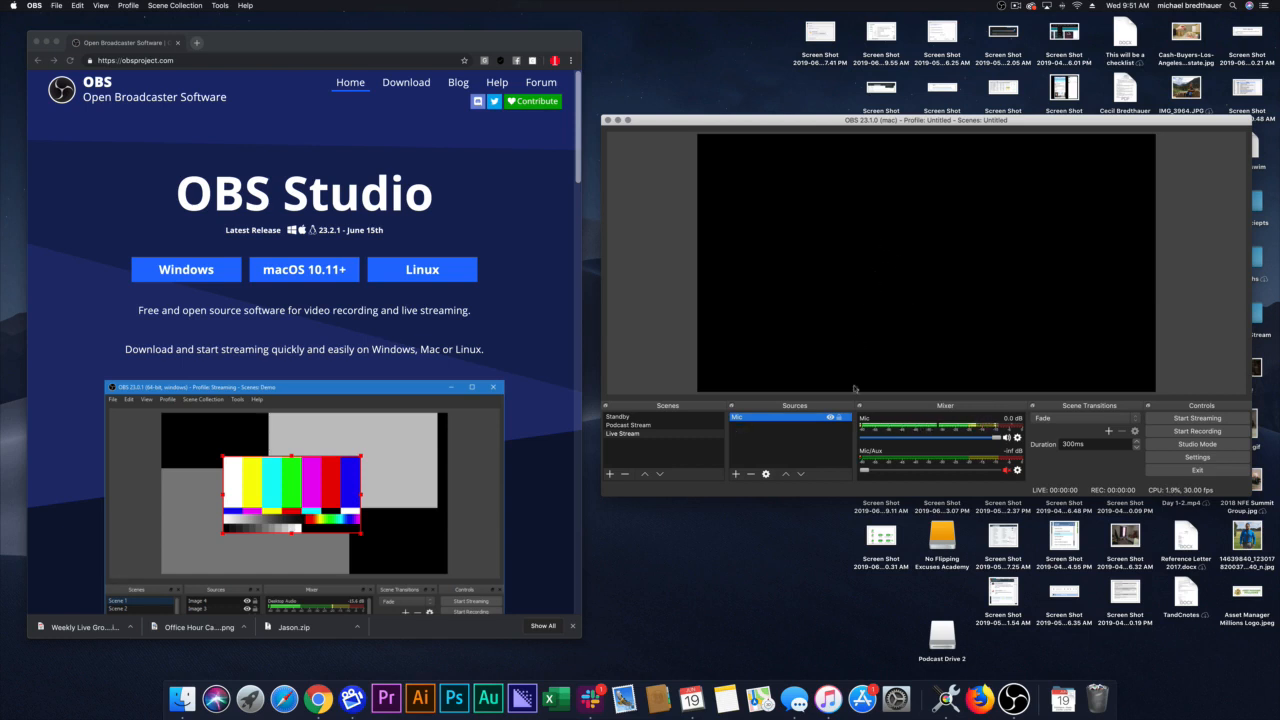
Step: Add a new video capture device source named "Camera" to the Live Stream scene, choose its camera device and accept the properties
left_click(736, 475)
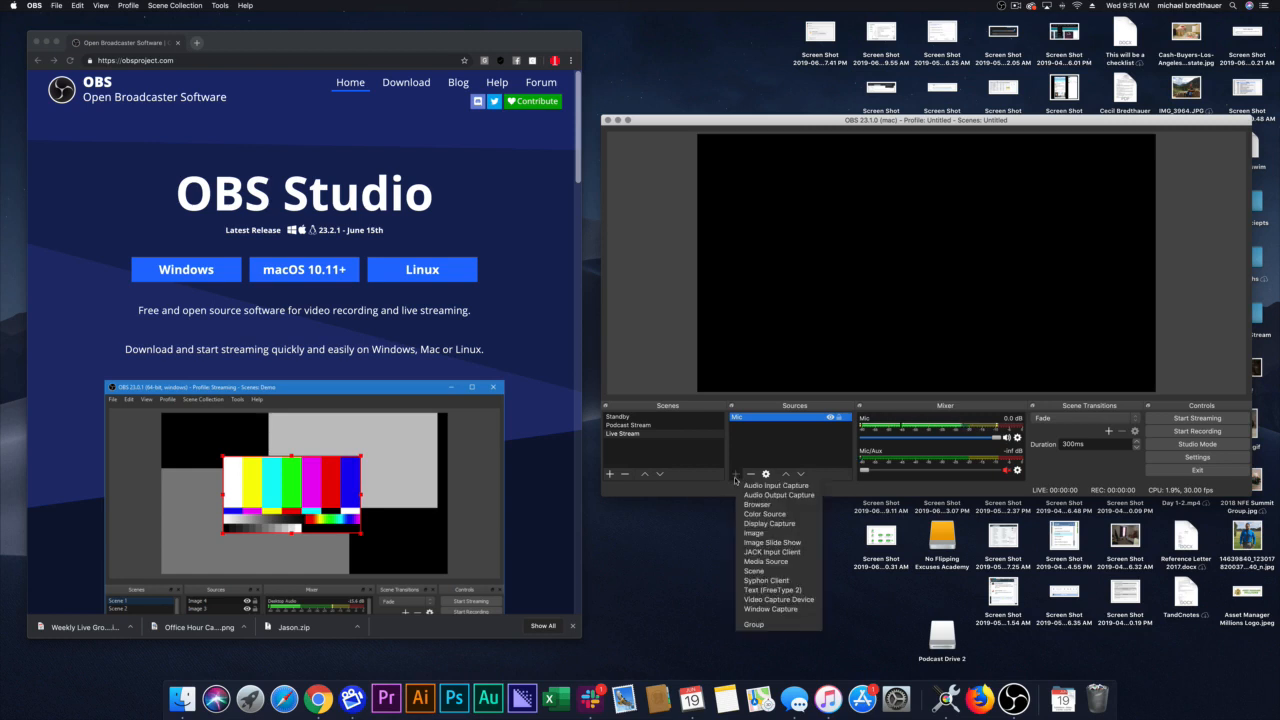
left_click(770, 600)
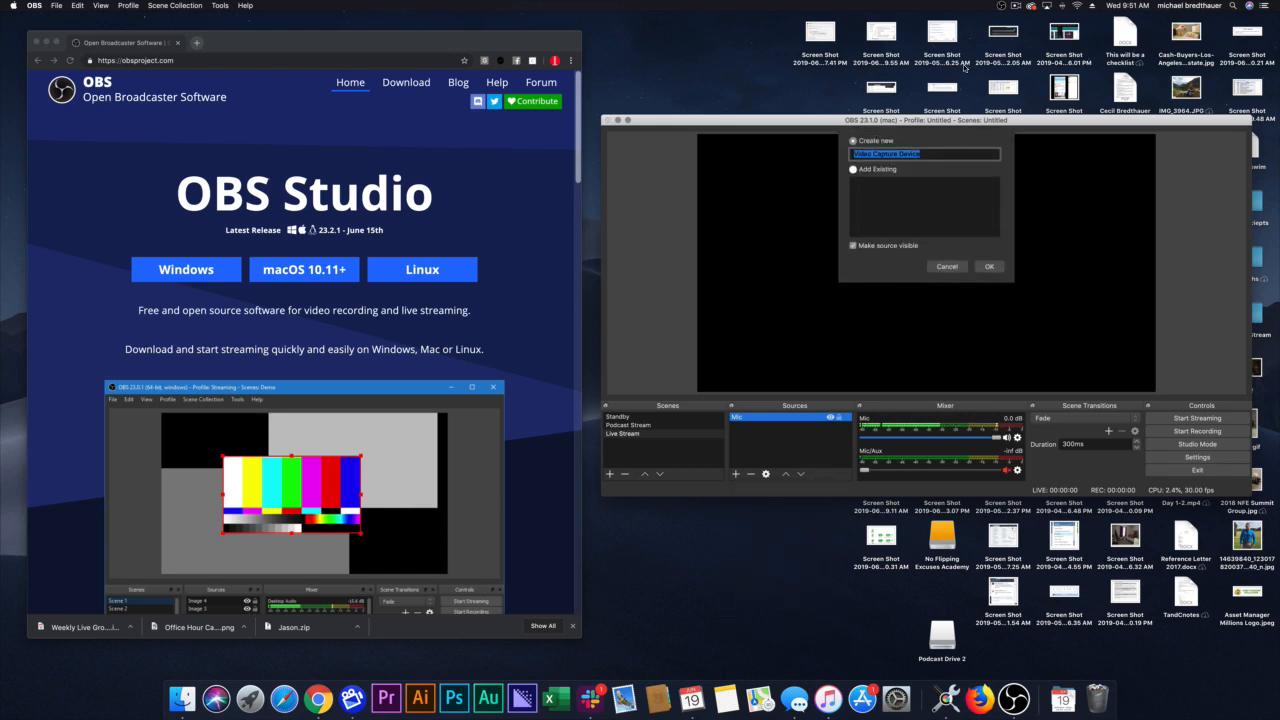
type("Camera")
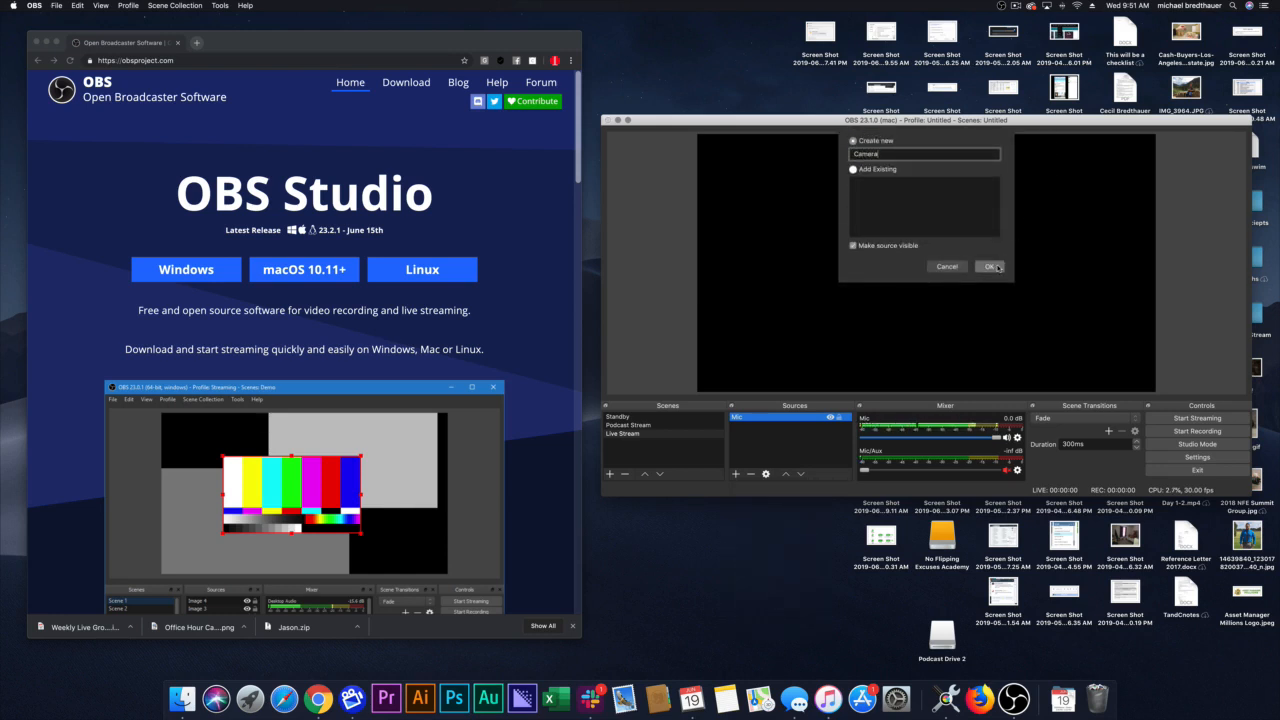
left_click(990, 267)
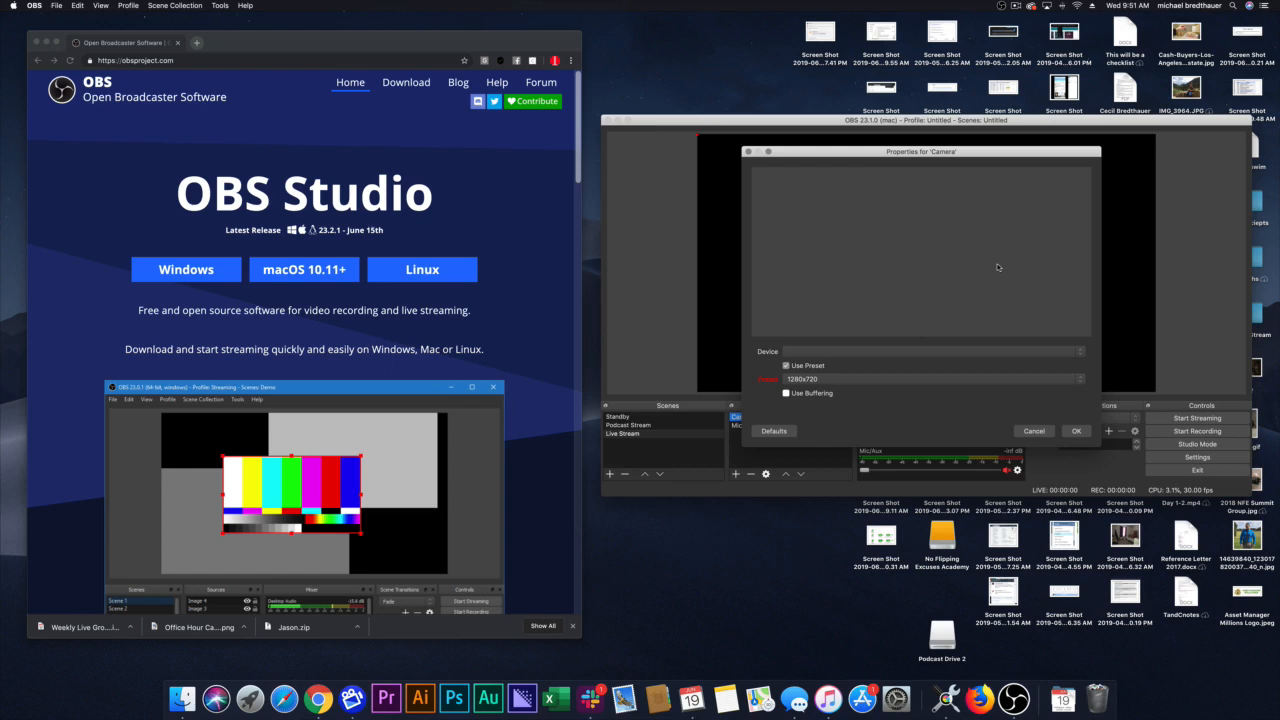
left_click(795, 351)
left_click(797, 364)
left_click(1076, 431)
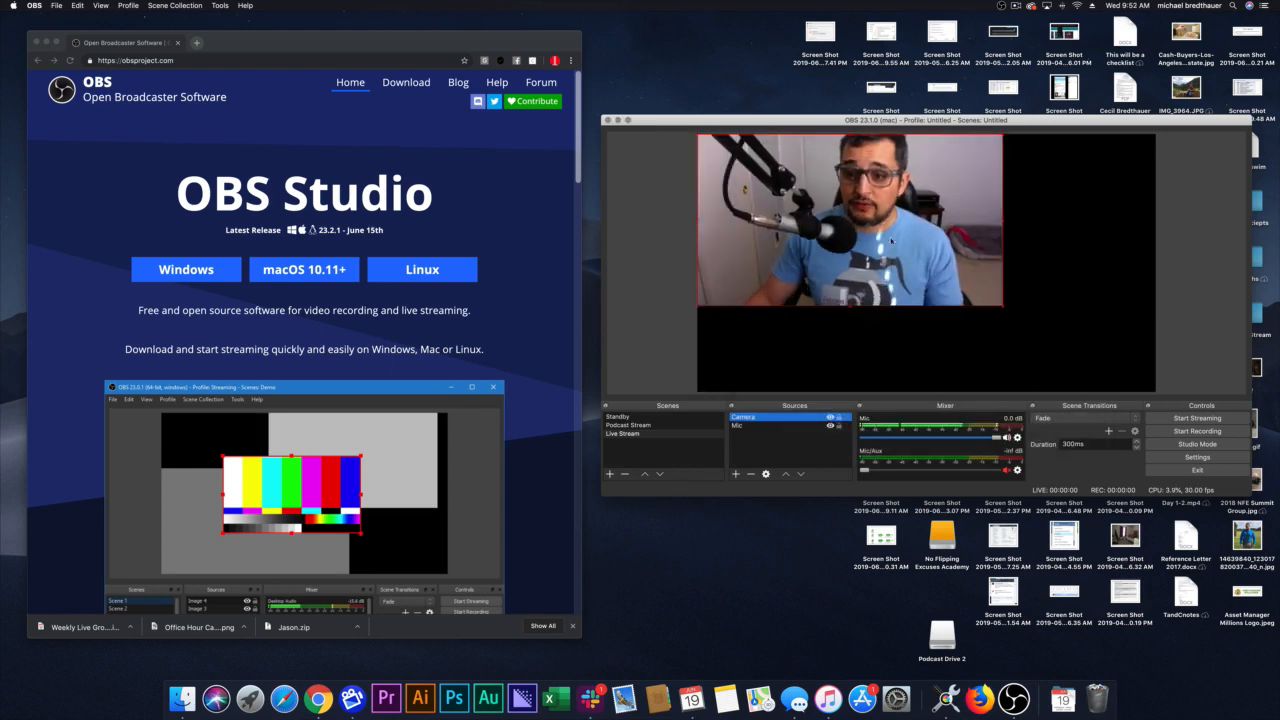
Step: Move the Camera source to the bottom-left corner of the canvas and enlarge it to fill the whole frame
left_click_drag(848, 212, 846, 298)
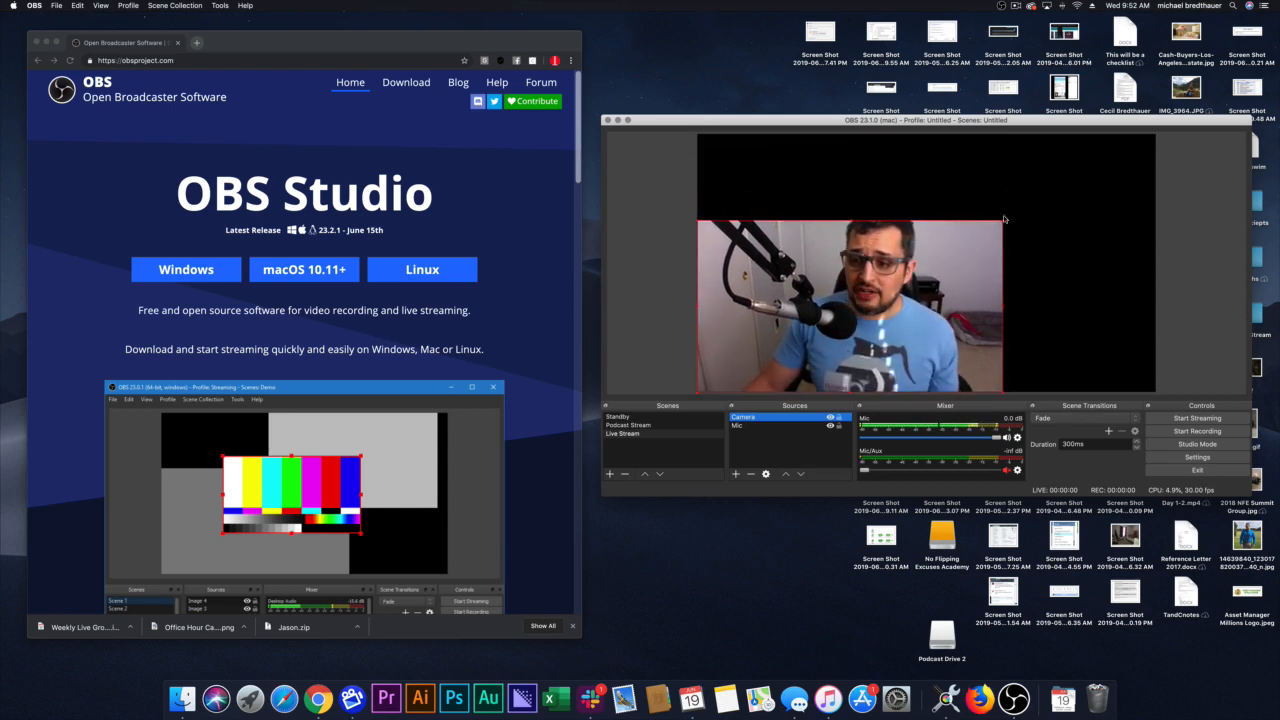
left_click_drag(1003, 220, 1157, 135)
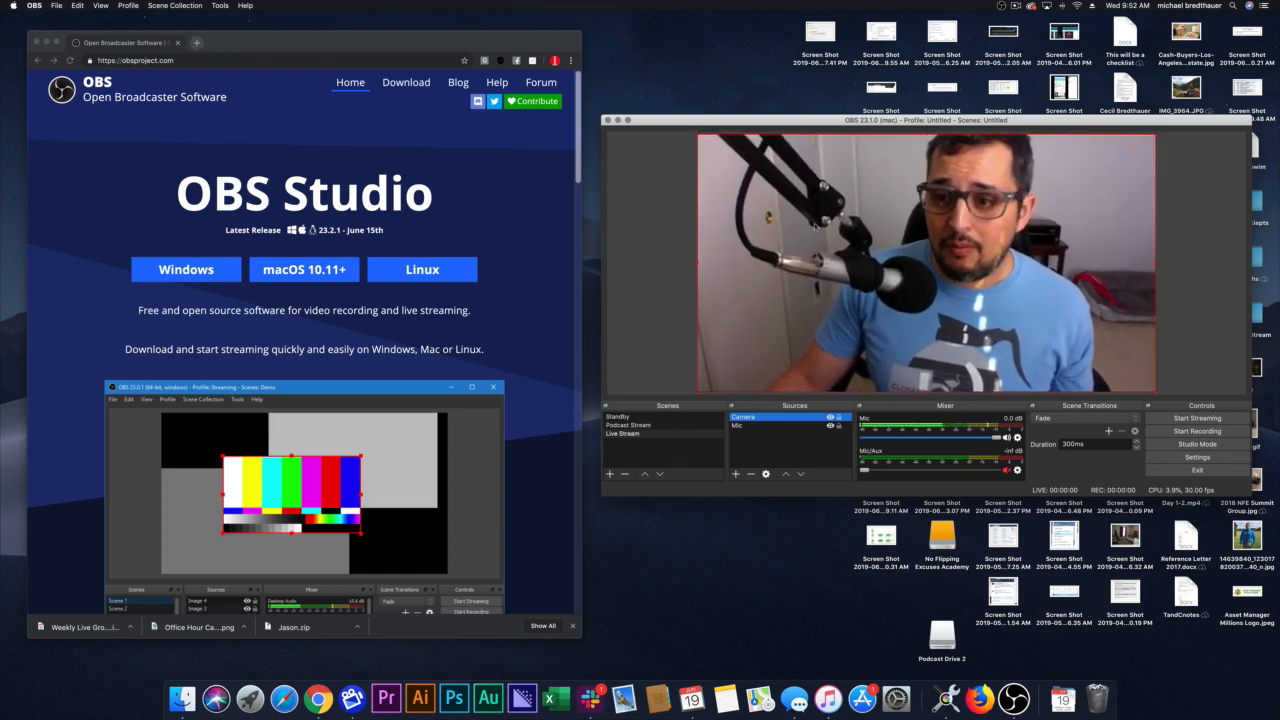
left_click(656, 245)
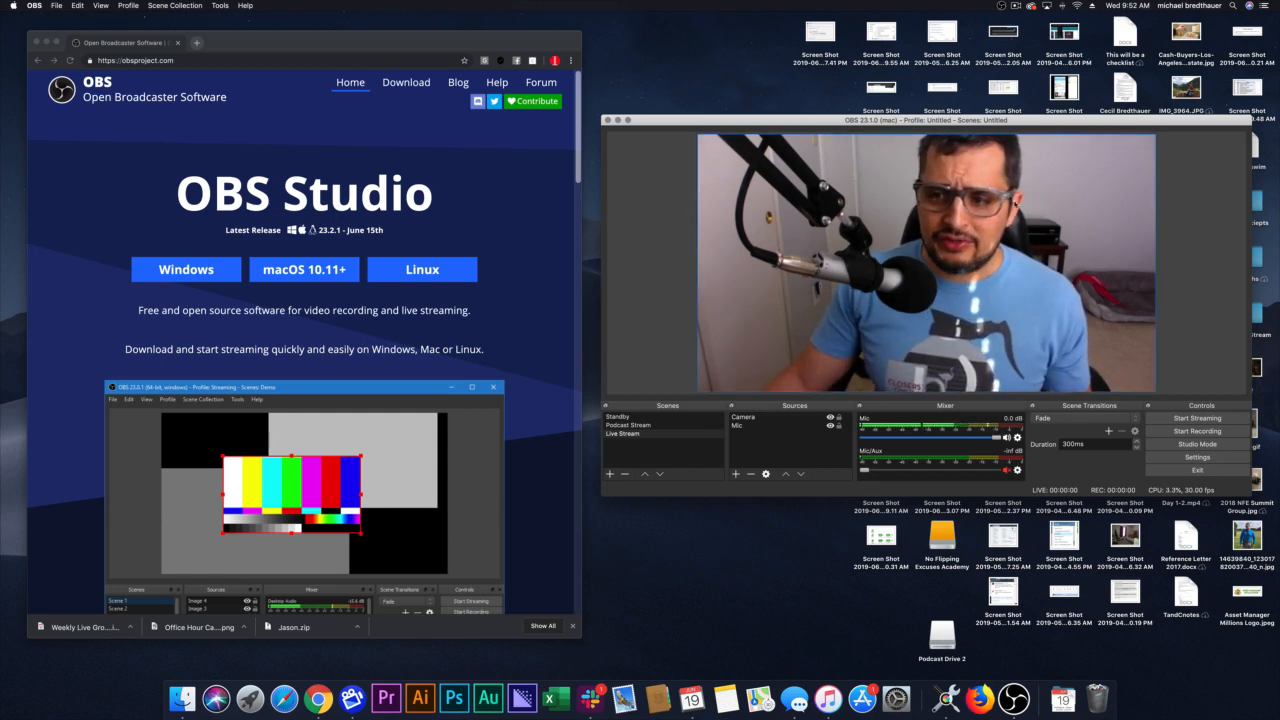
Step: Shrink the Camera source to a small picture-in-picture about a quarter of the canvas width in the lower-left corner
left_click(822, 238)
left_click_drag(1155, 136, 817, 340)
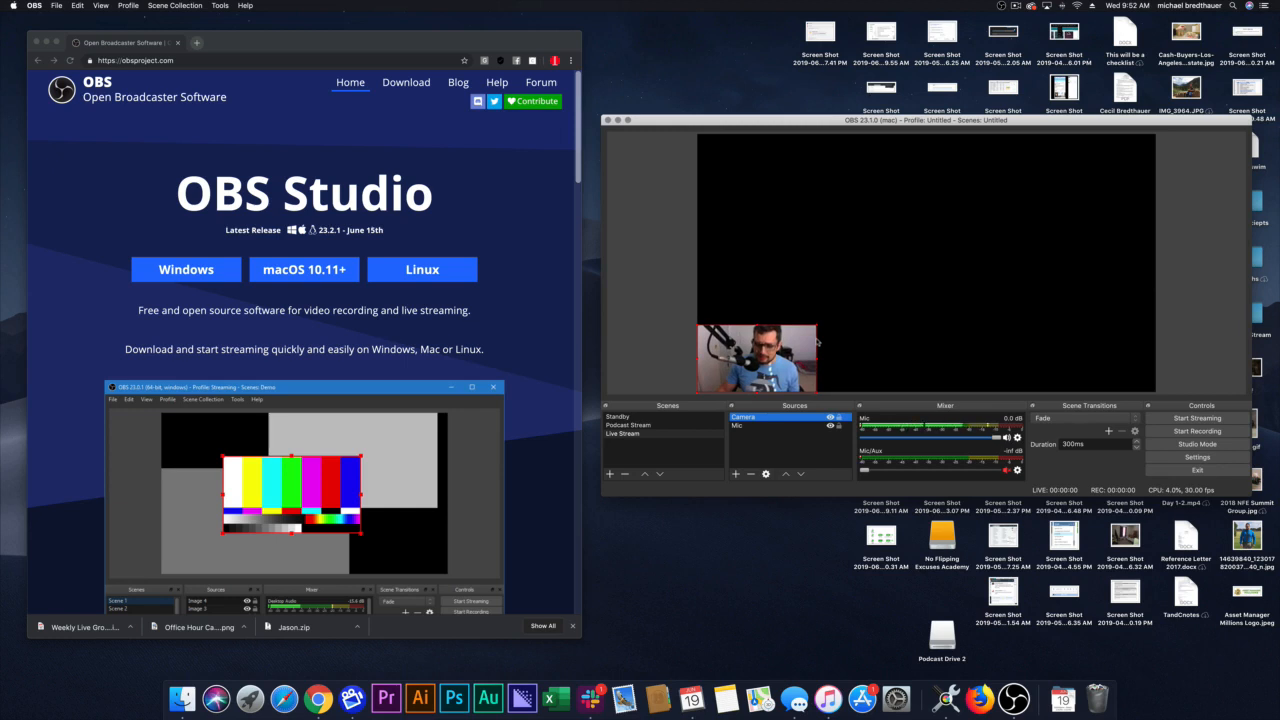
left_click(866, 328)
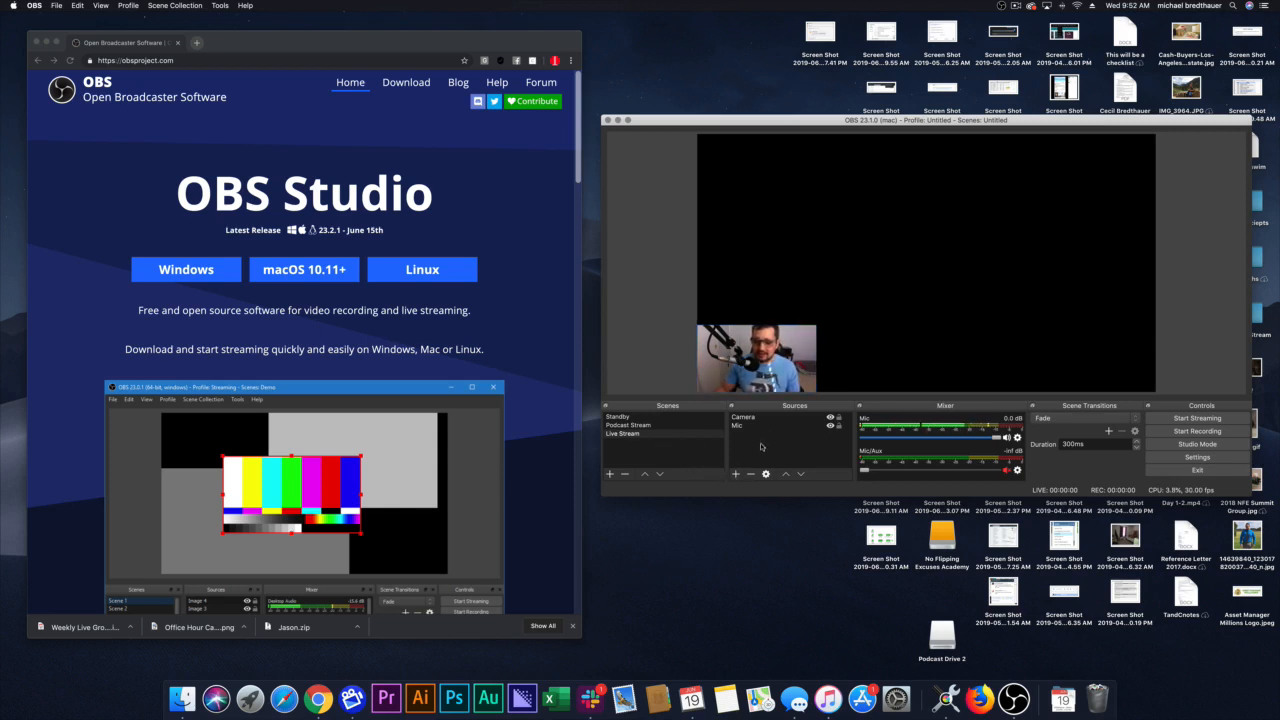
Step: Add a new display capture source to the Live Stream scene, keeping the default name "Display Capture"
left_click(736, 475)
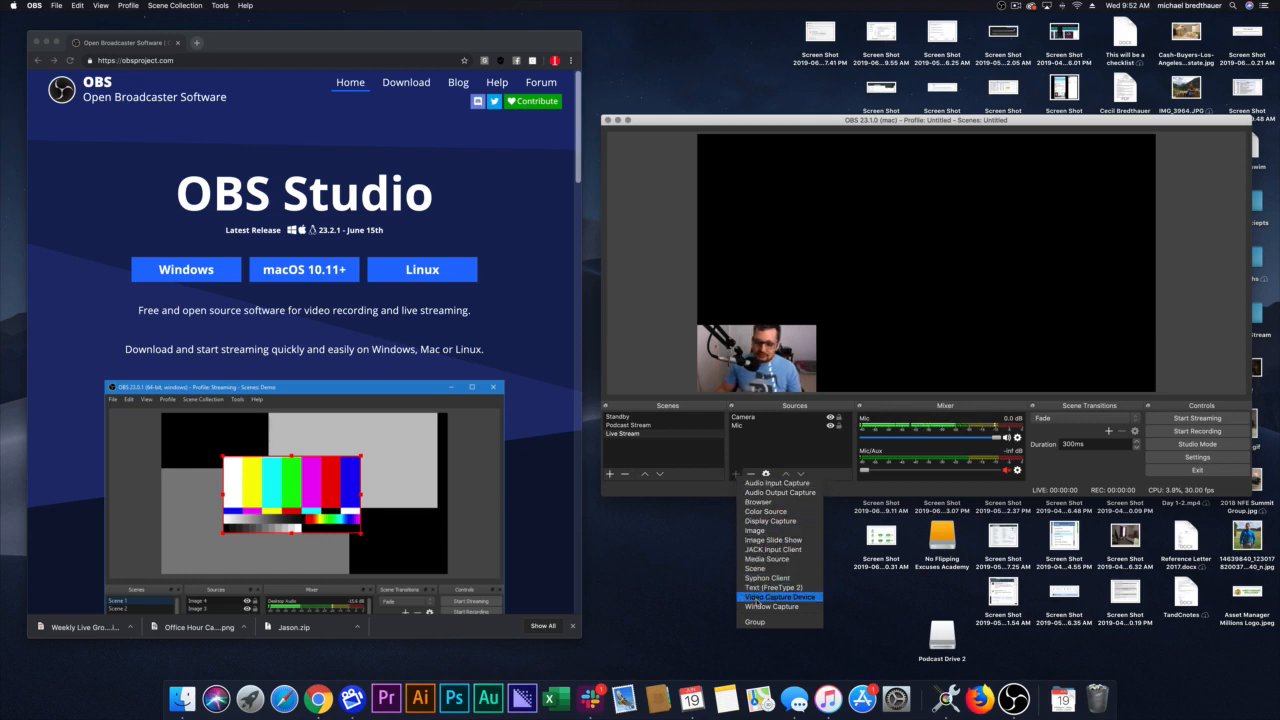
left_click(773, 521)
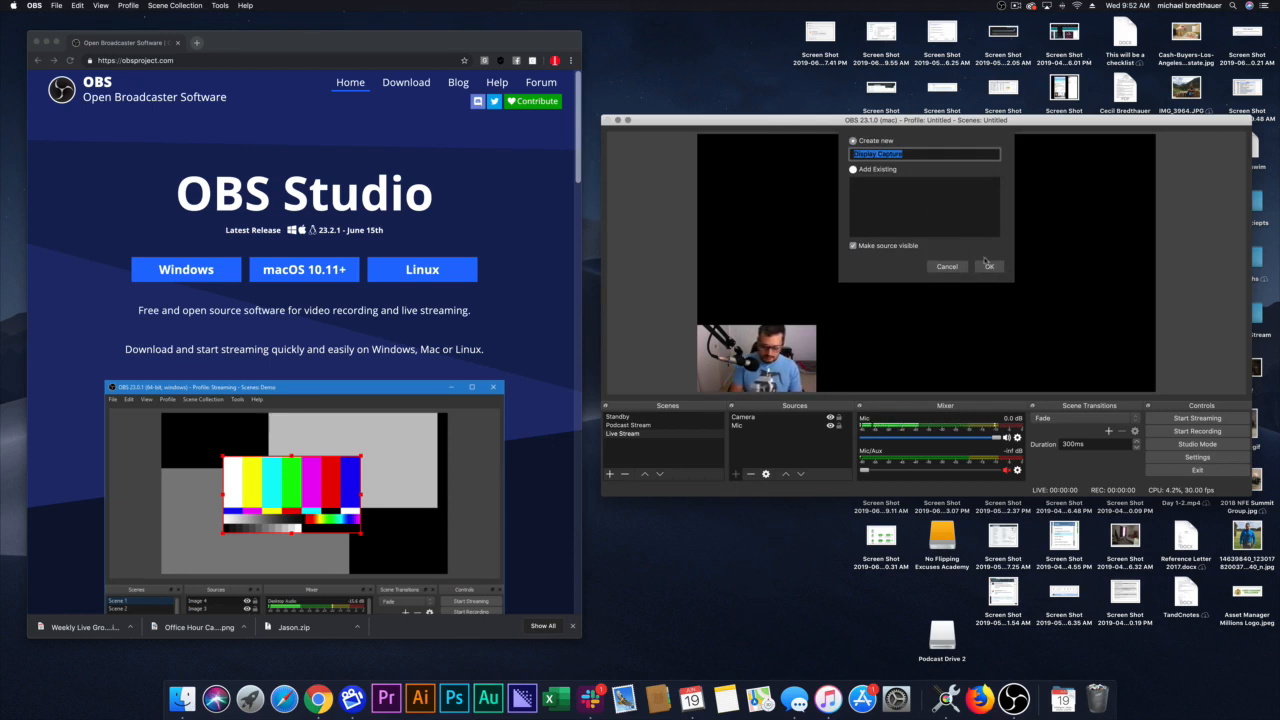
left_click(987, 265)
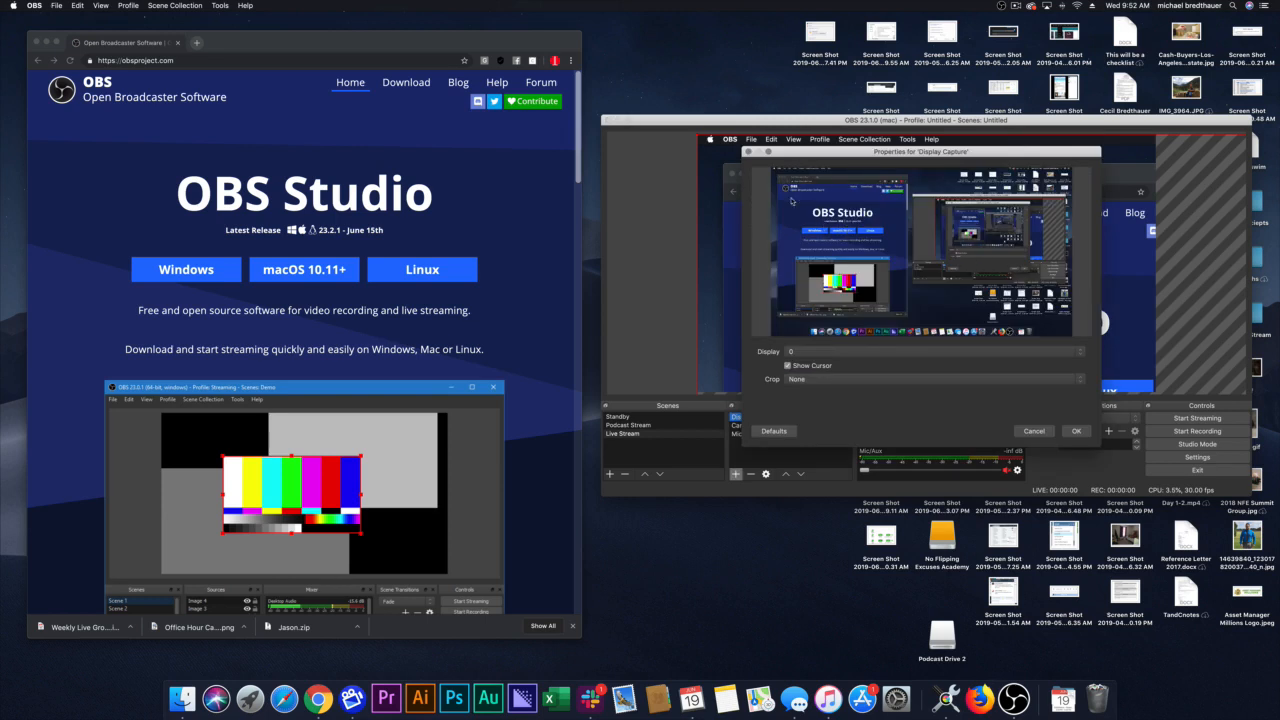
Step: Try displays 1 and 2 for the Display Capture source to compare their previews, switching back to display 1
left_click(808, 352)
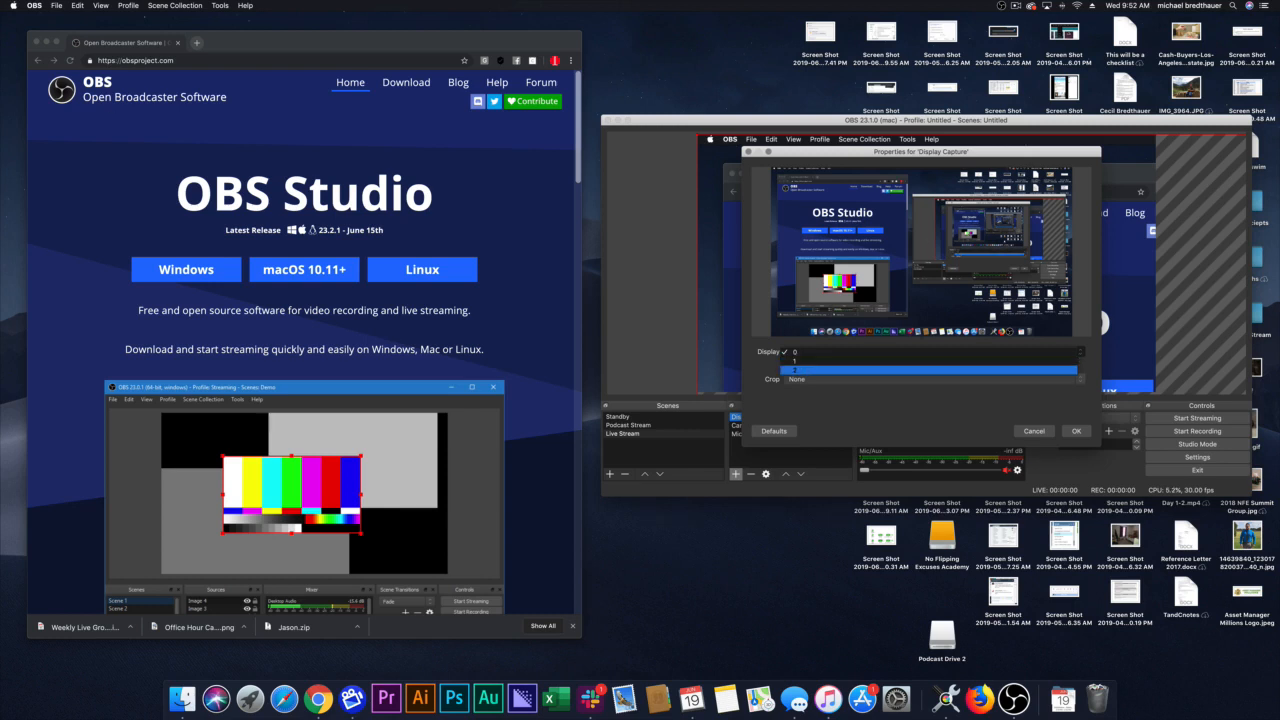
left_click(796, 370)
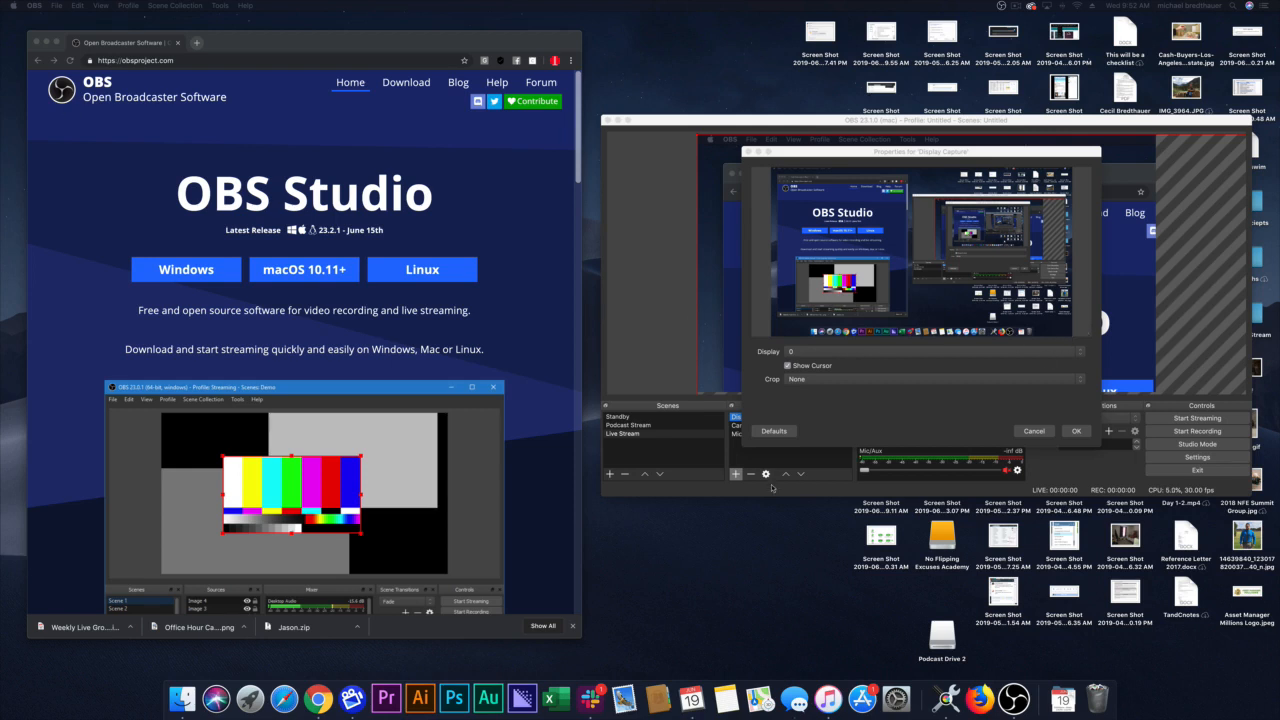
left_click(820, 352)
left_click(820, 366)
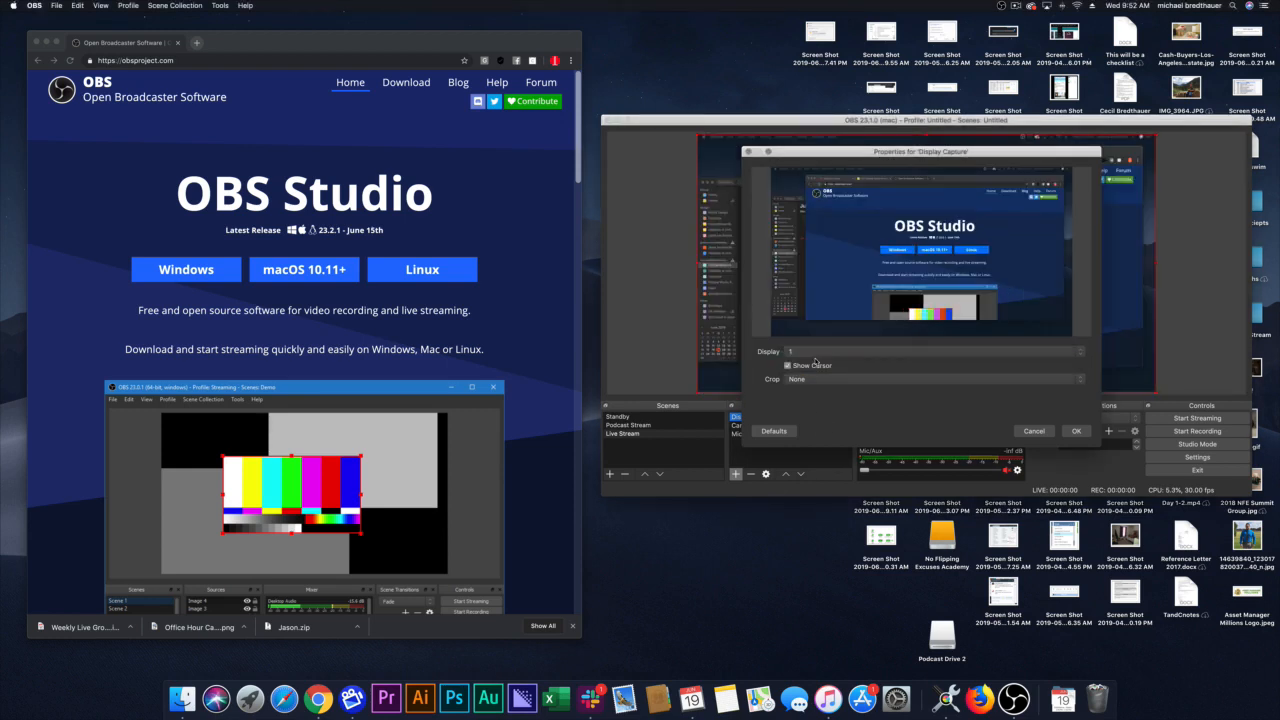
left_click(823, 351)
left_click(820, 365)
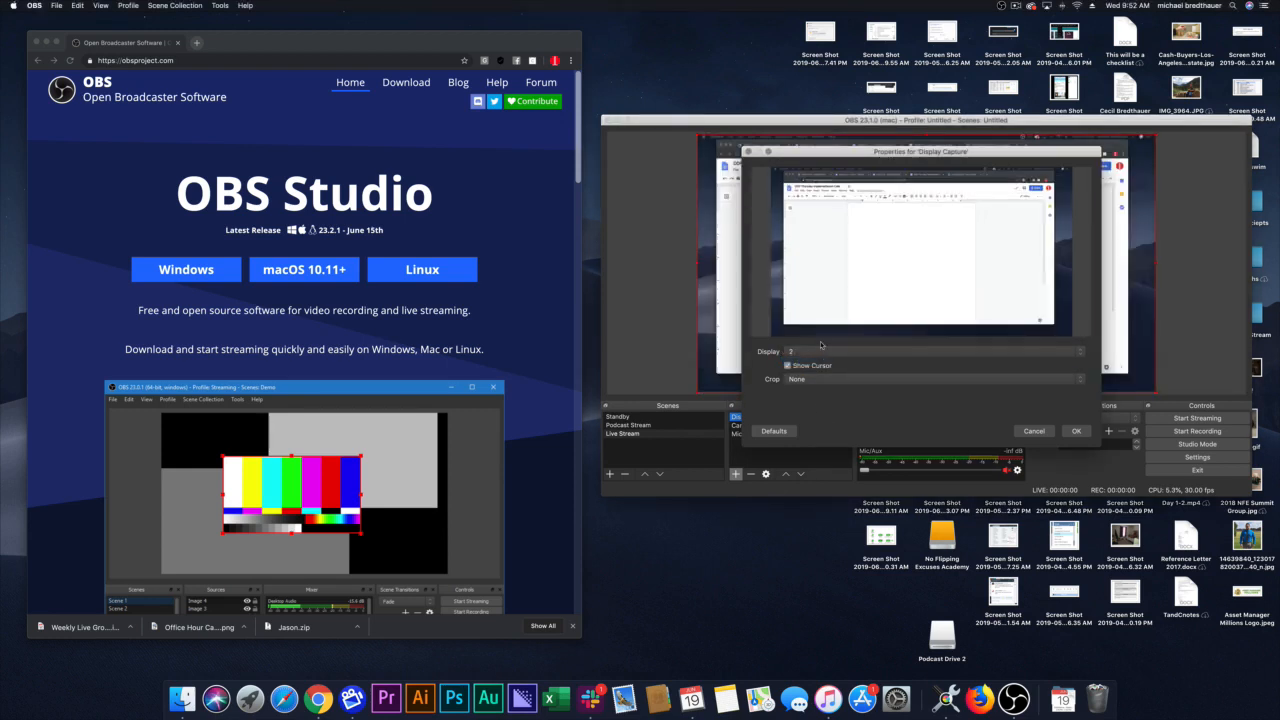
left_click(818, 351)
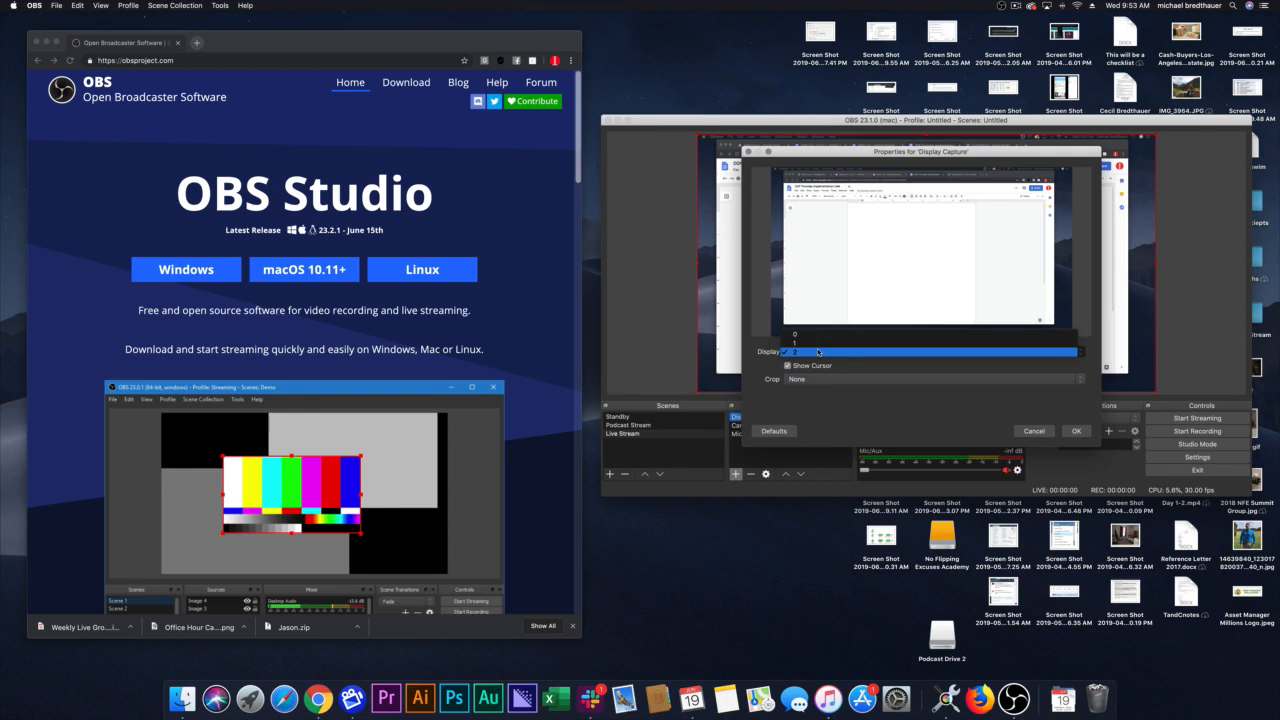
left_click(818, 342)
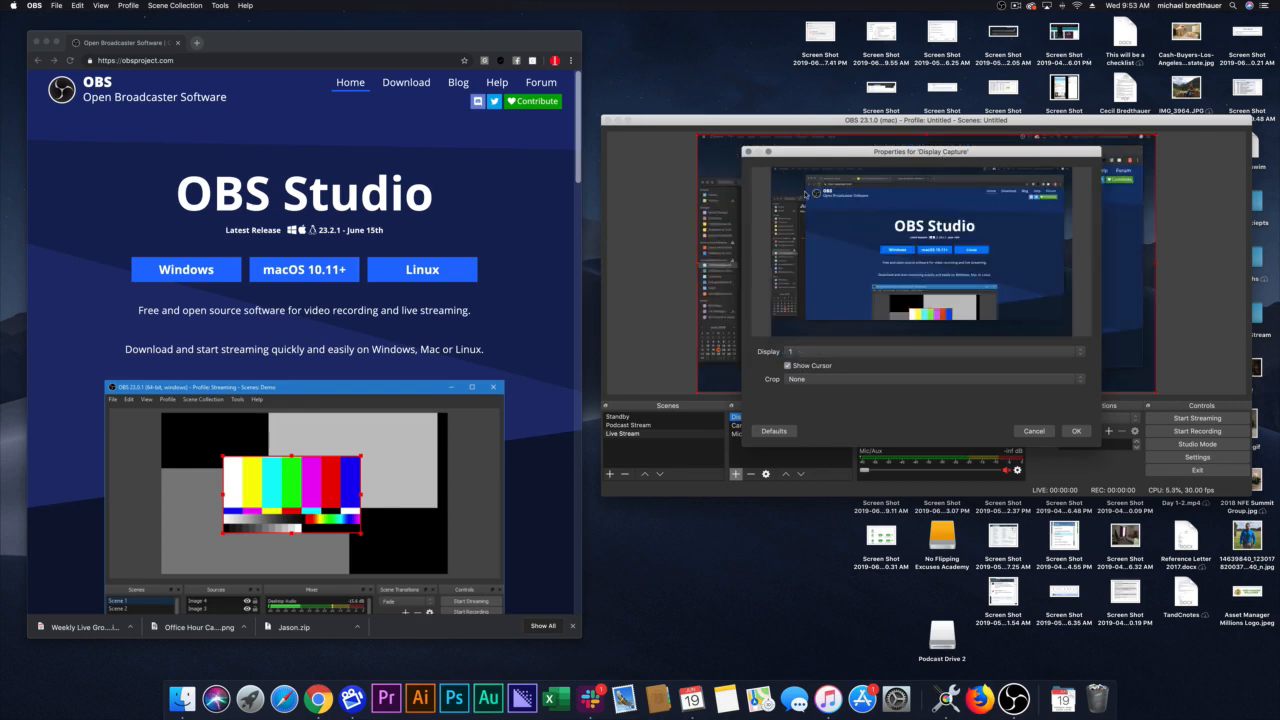
Step: Set the Display Capture source's display to 2 and move its properties window away from the scene preview
left_click(810, 352)
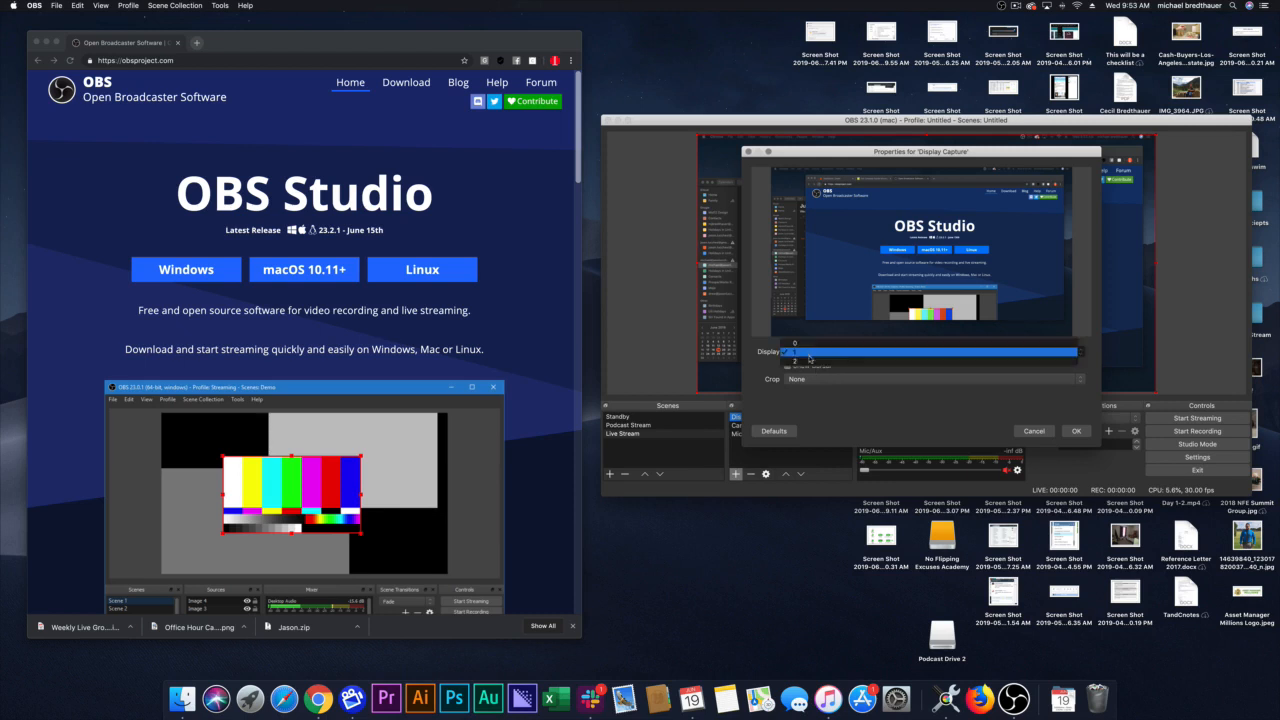
left_click(812, 360)
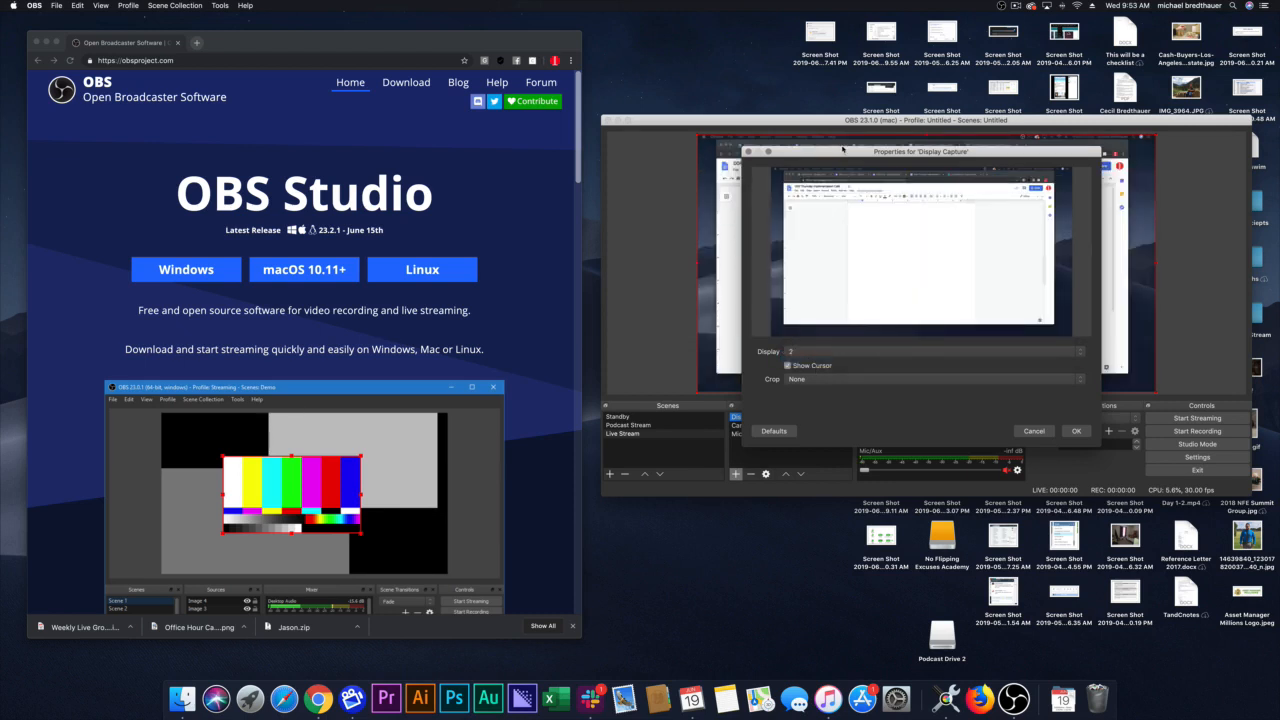
left_click_drag(843, 149, 217, 130)
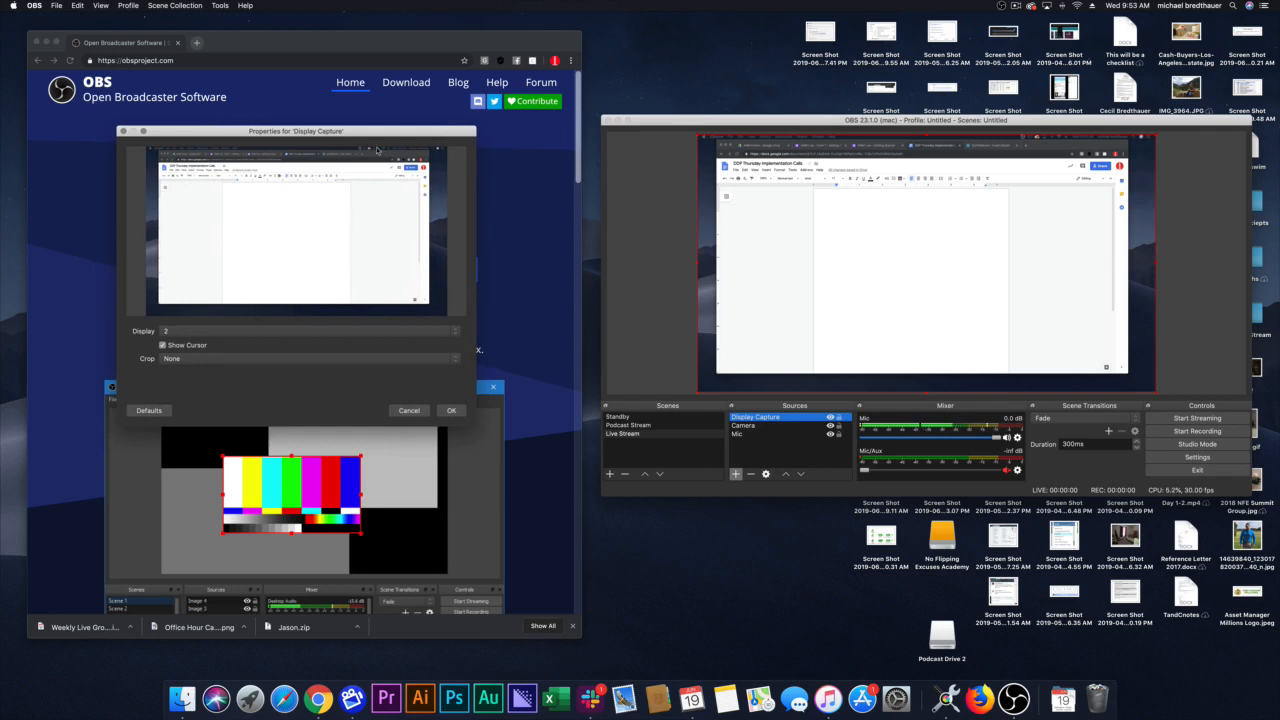
Step: Reorder the sources so Display Capture sits below Camera, placing the camera picture on top of the captured screen
left_click(631, 357)
left_click(757, 426)
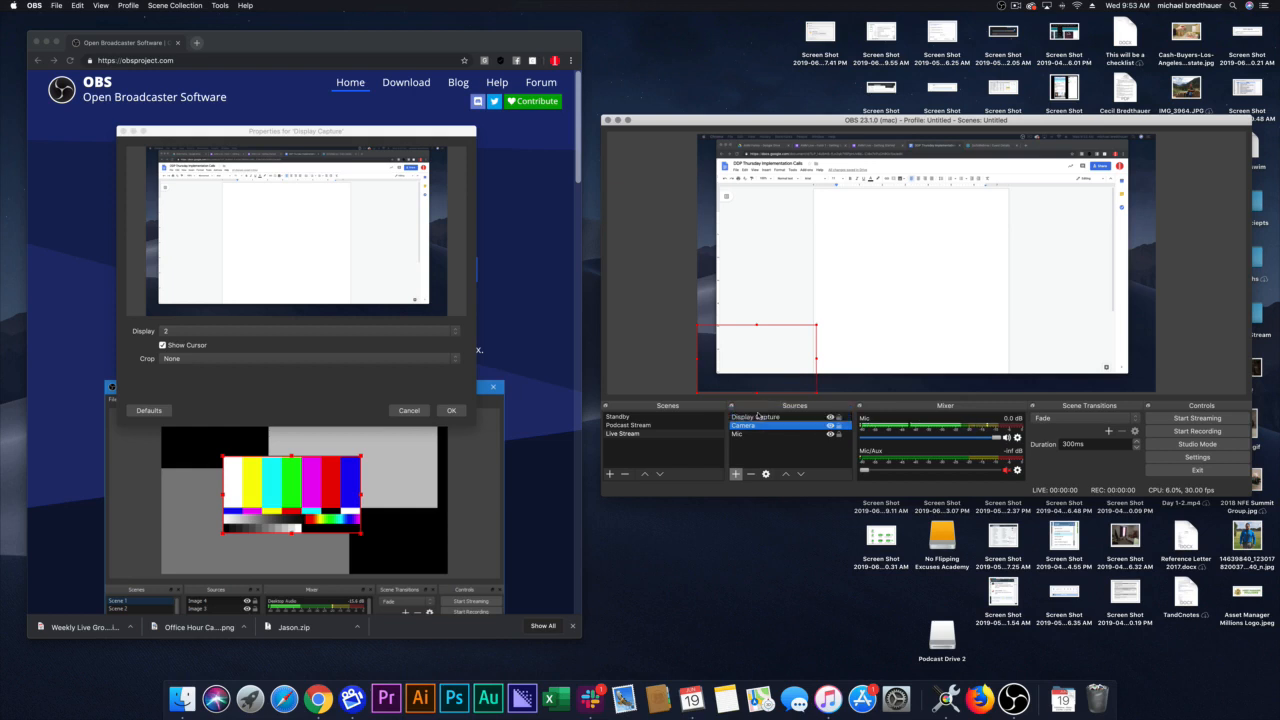
left_click(757, 418)
left_click_drag(757, 421, 757, 432)
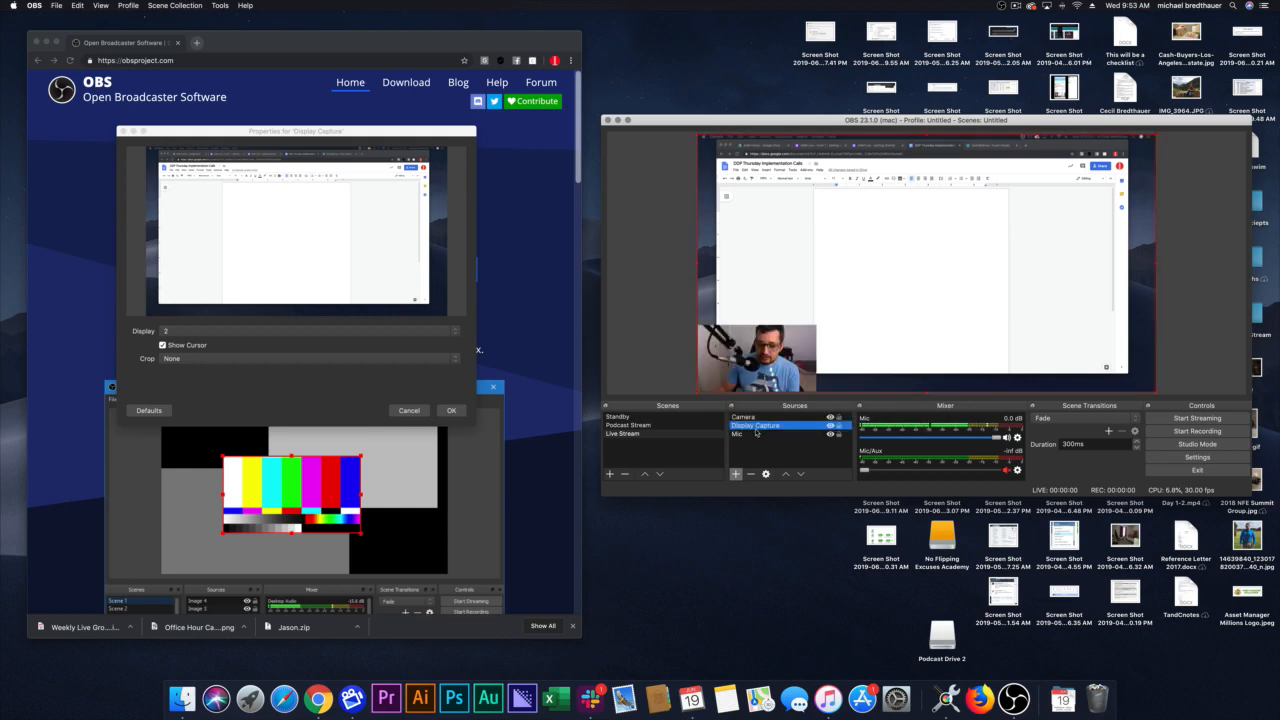
left_click(592, 301)
left_click(647, 331)
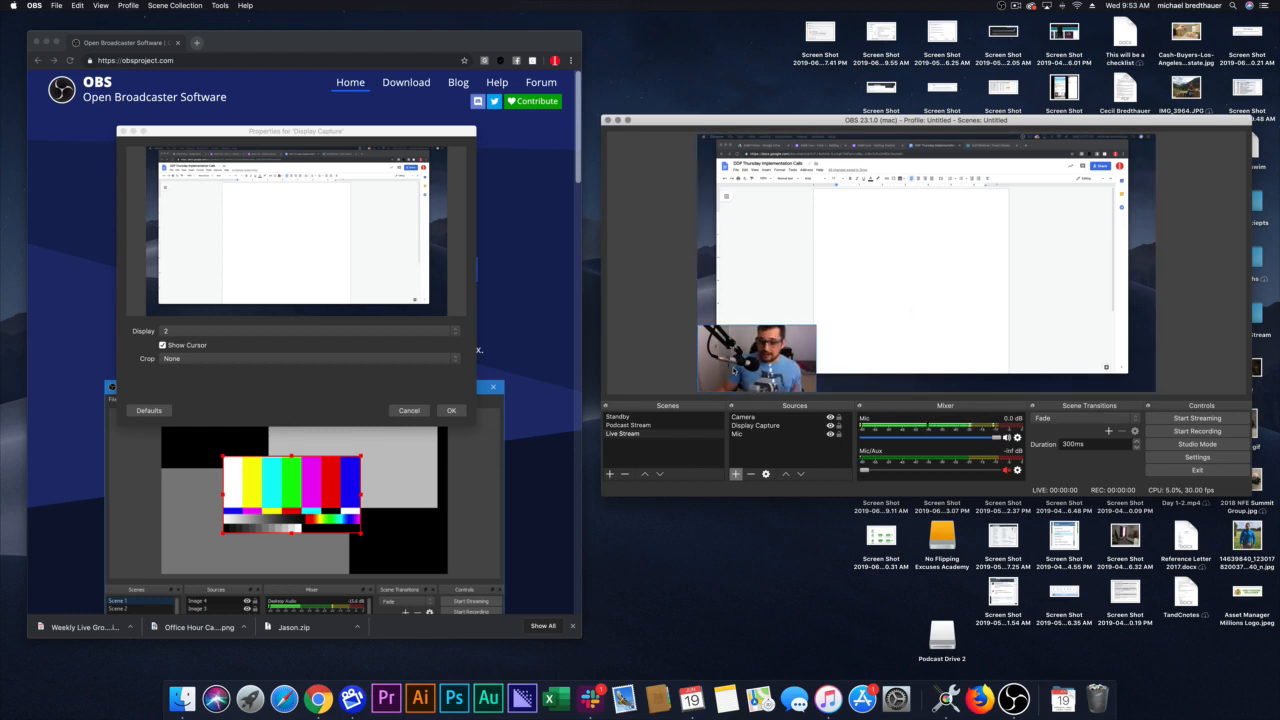
Step: Select the Display Capture source, open its properties and accept them with display 2 selected
left_click(935, 207)
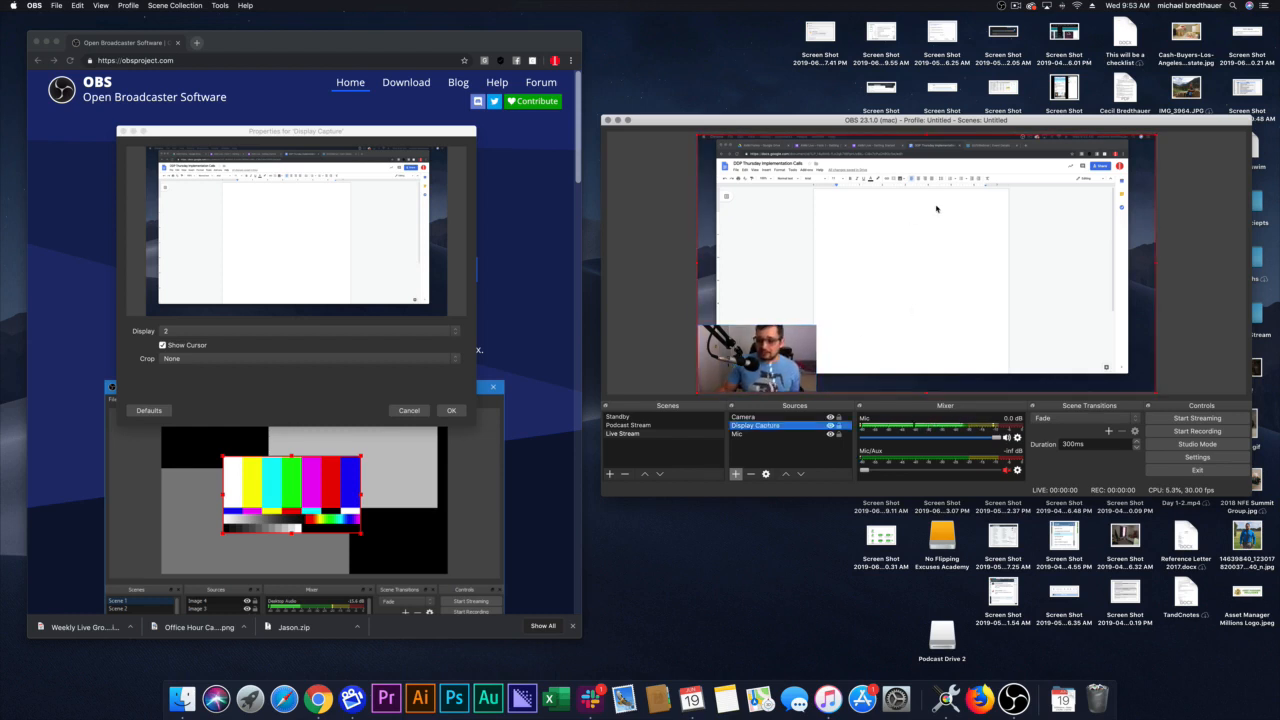
left_click(802, 451)
left_click(768, 425)
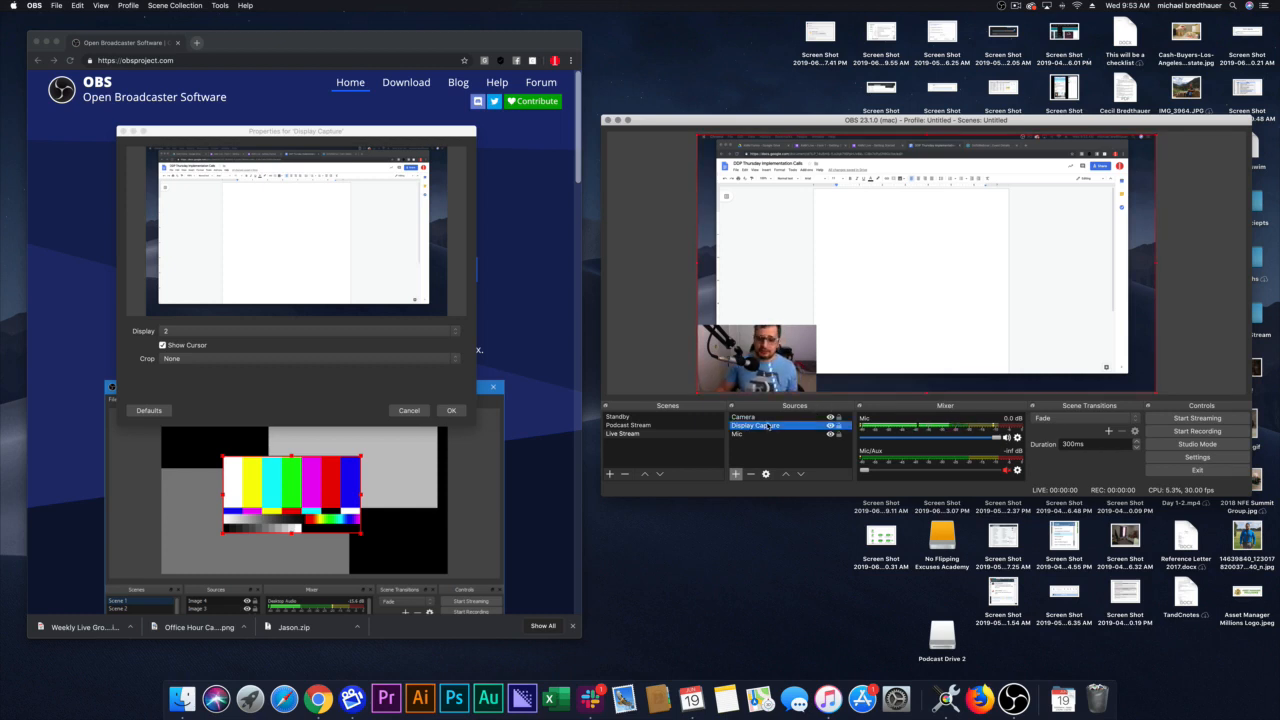
left_click(320, 287)
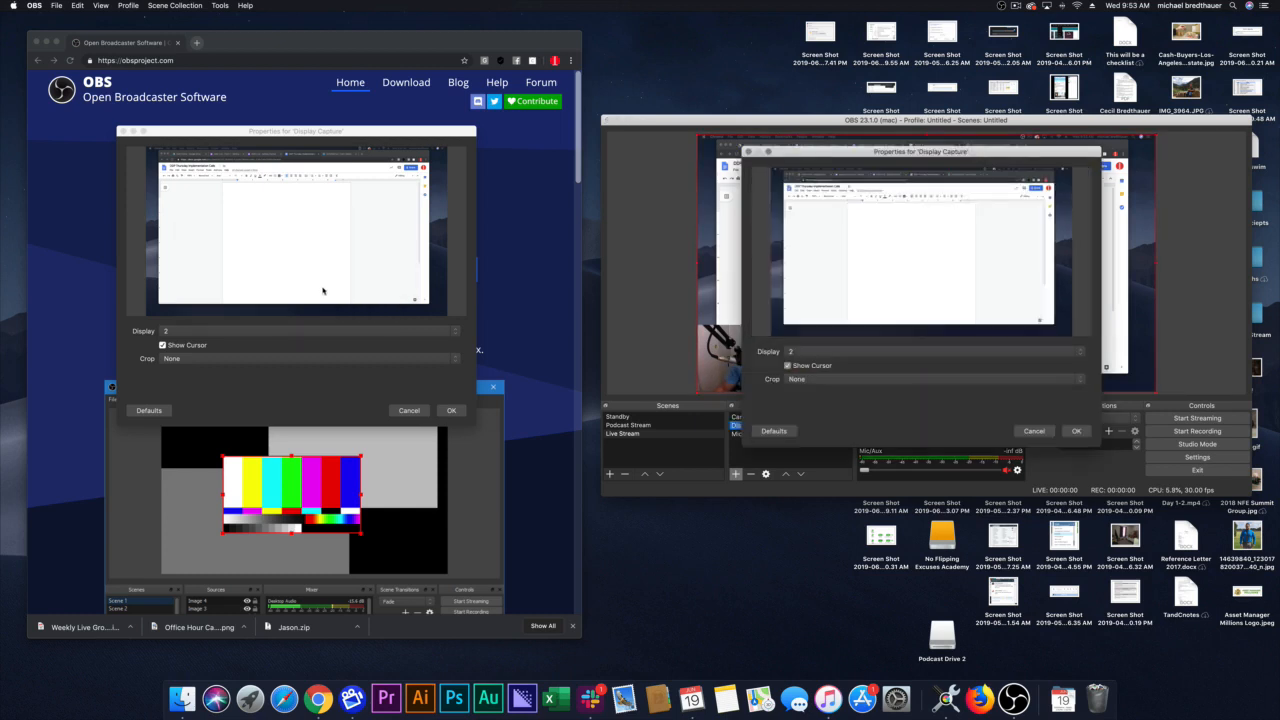
left_click(1076, 431)
Step: Rename the Display Capture source as "Left Screen"
right_click(765, 432)
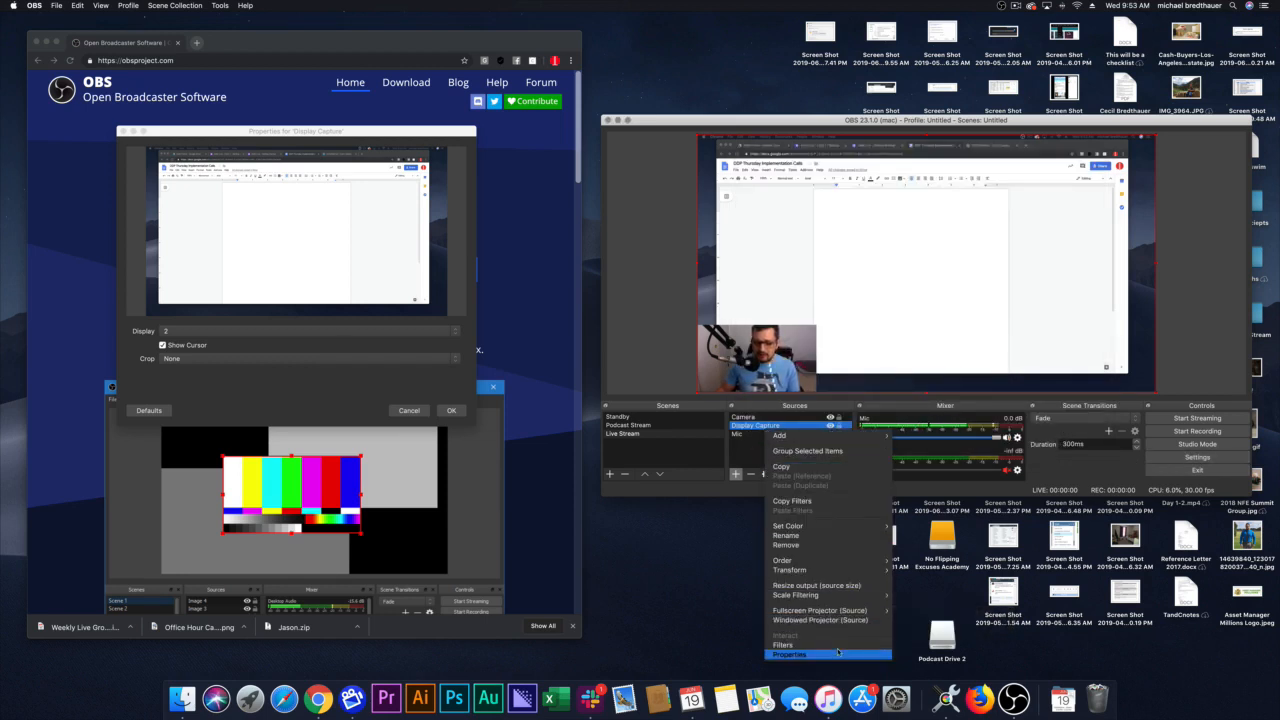
left_click(822, 539)
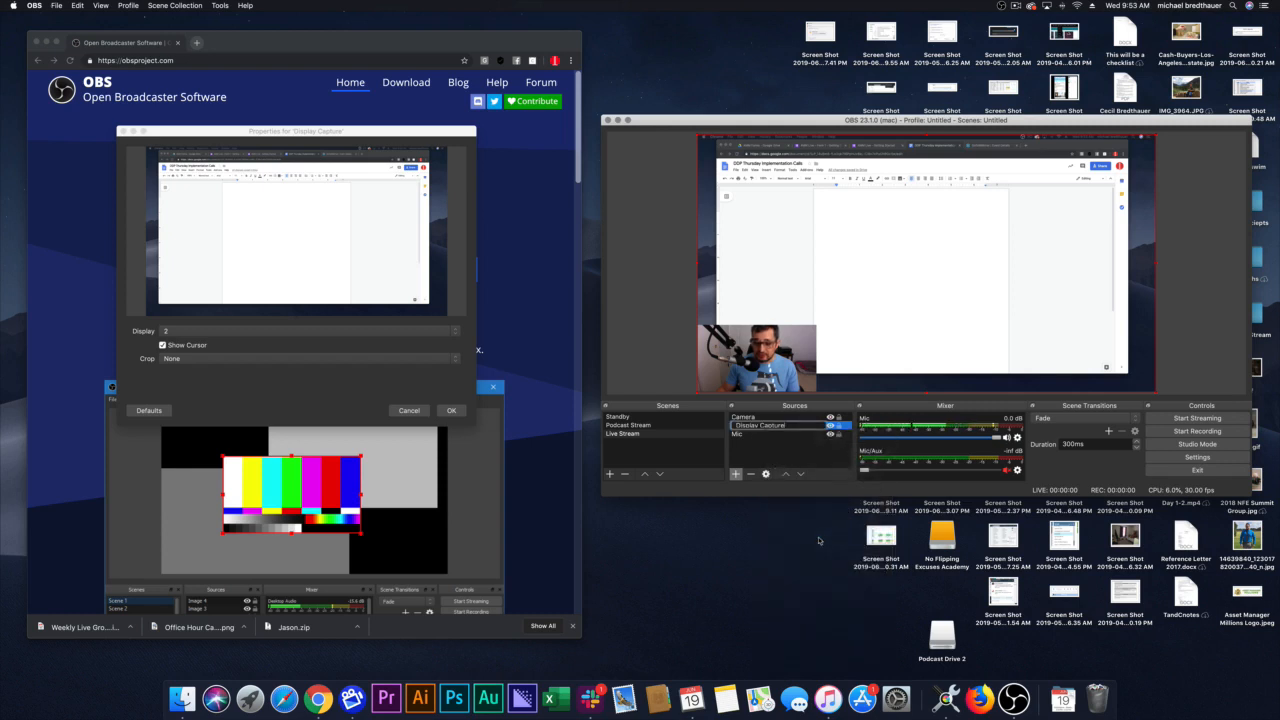
key("BackSpace")
key("BackSpace")
key("BackSpace")
key("BackSpace")
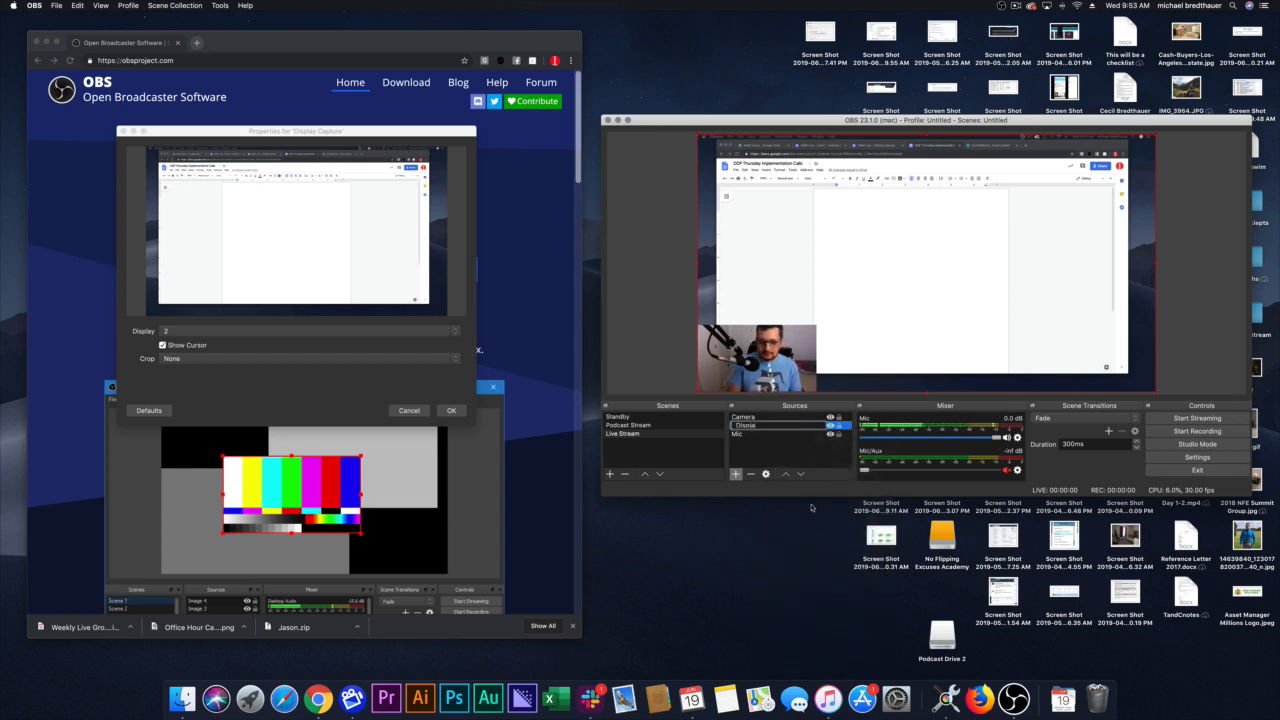
type("Left Screen")
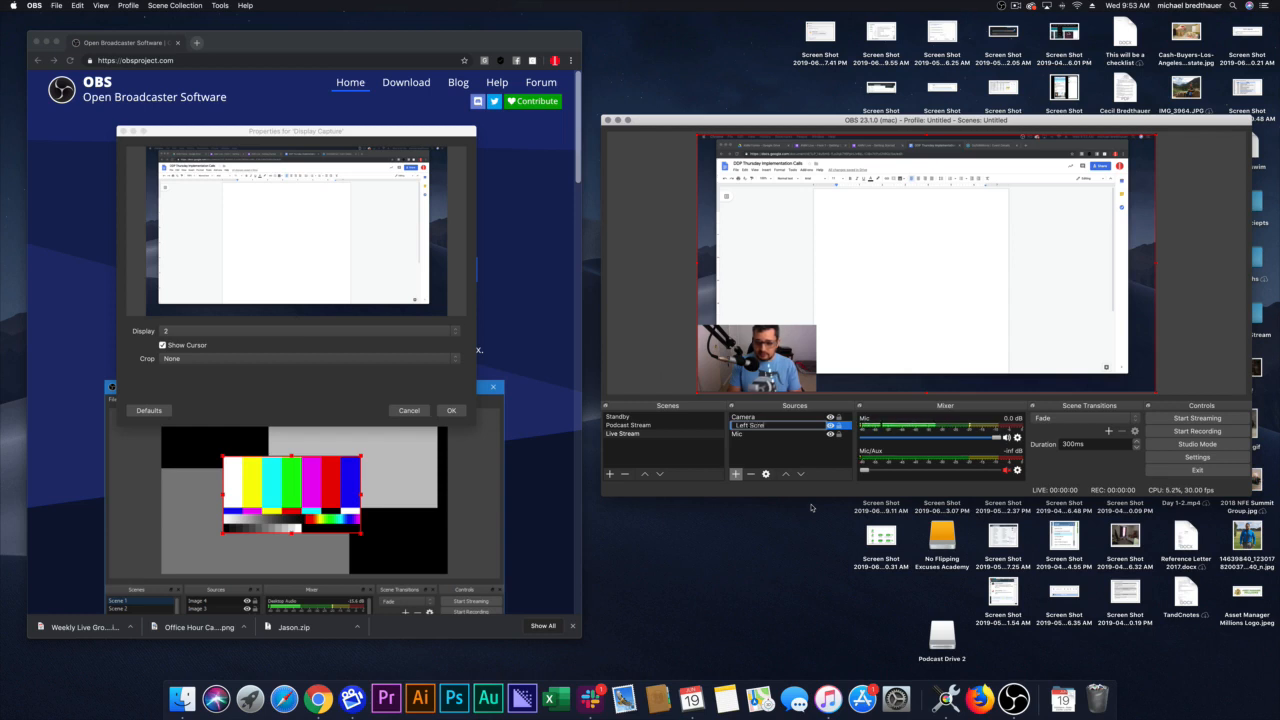
left_click(777, 448)
Step: Add a new Display Capture source named "Right Screen" to the Live Stream scene
left_click(736, 474)
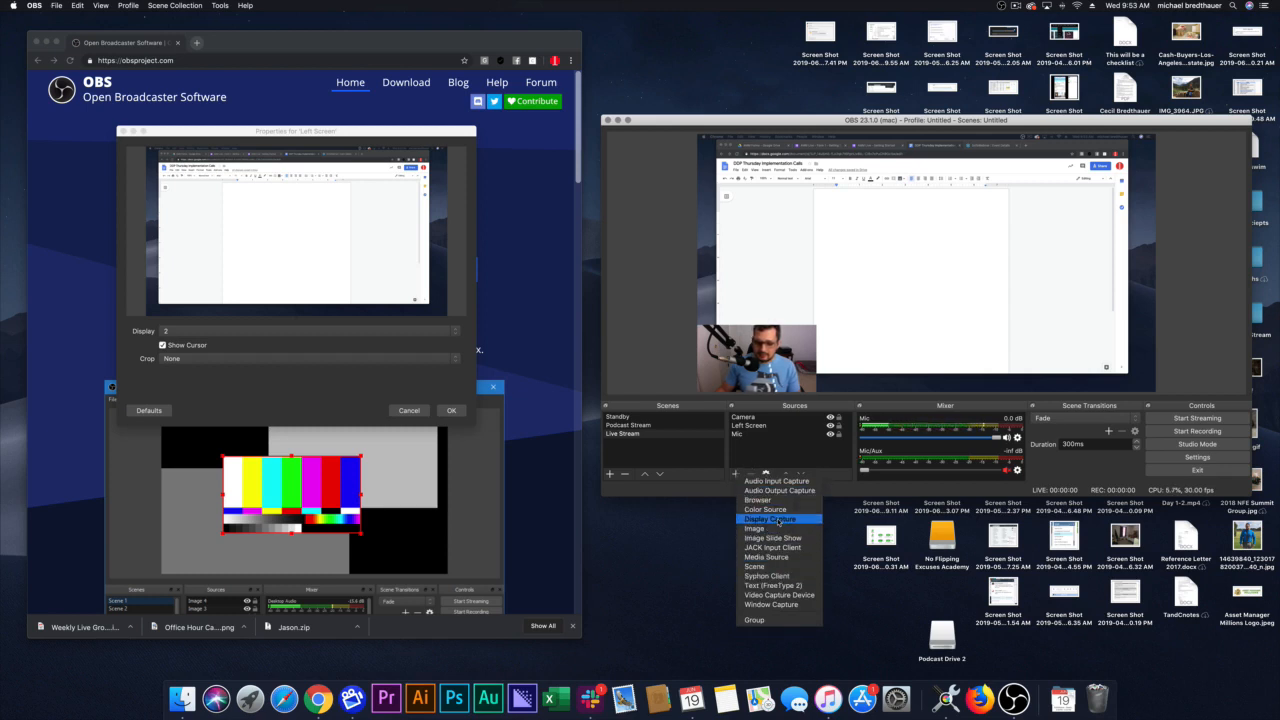
left_click(778, 520)
type("Righ")
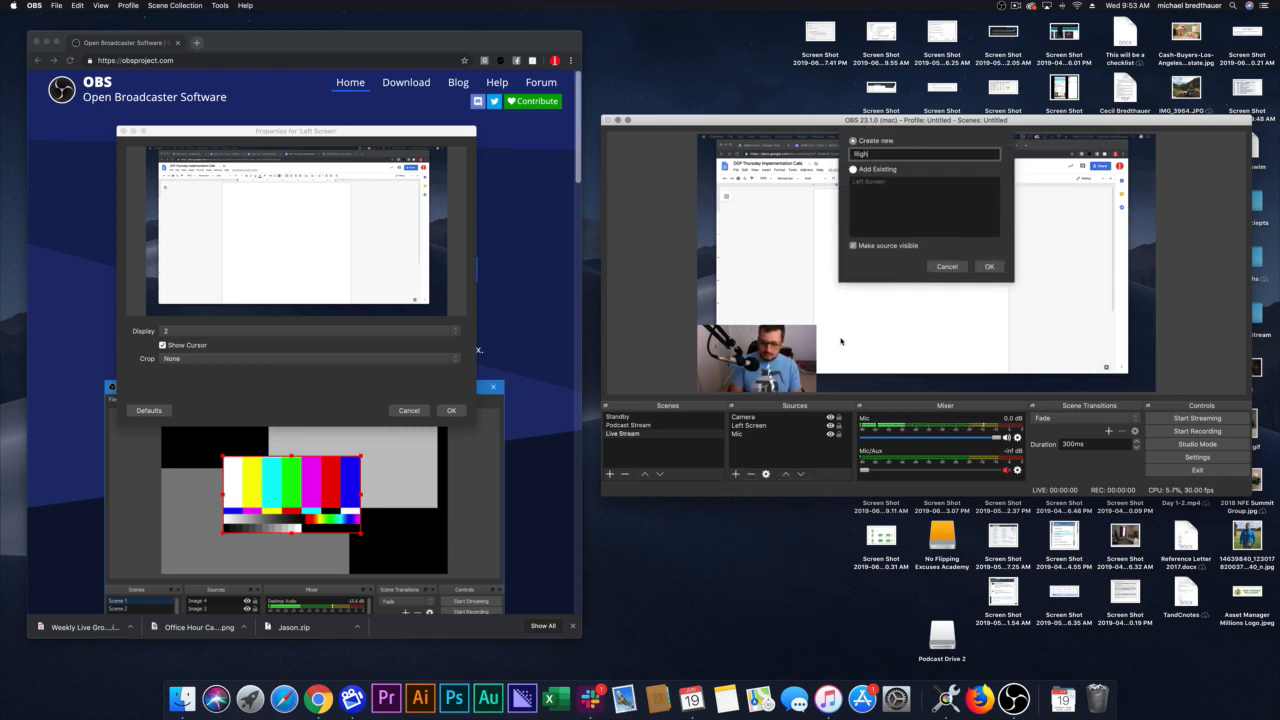
type("t Screen")
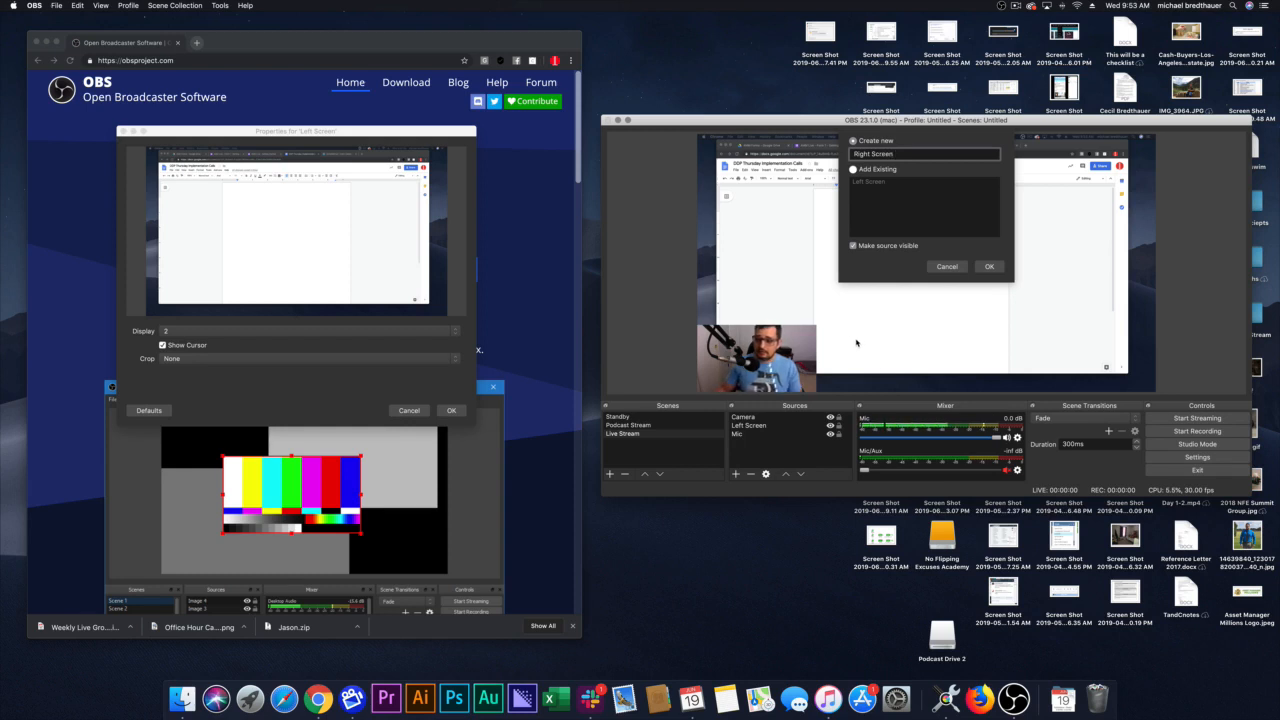
left_click(990, 266)
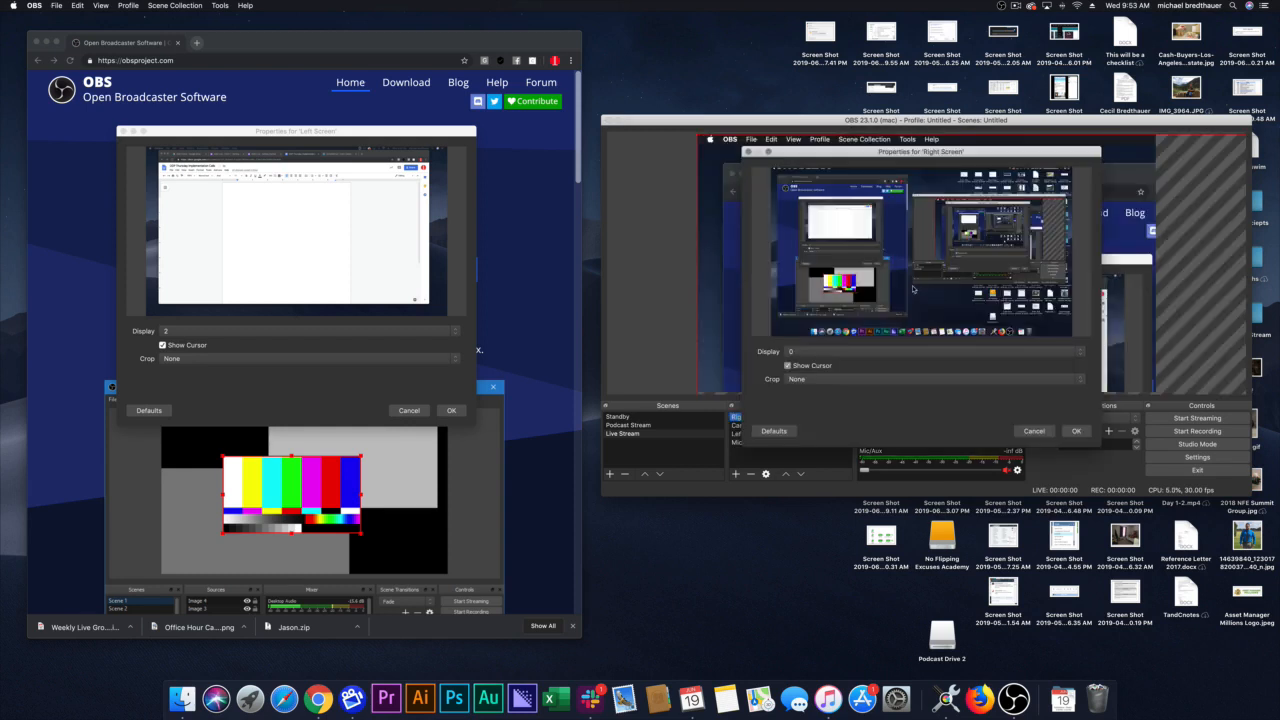
Step: Set the Right Screen source to display 1, accept its properties and place it directly below Camera in the source order
left_click(828, 353)
left_click(828, 363)
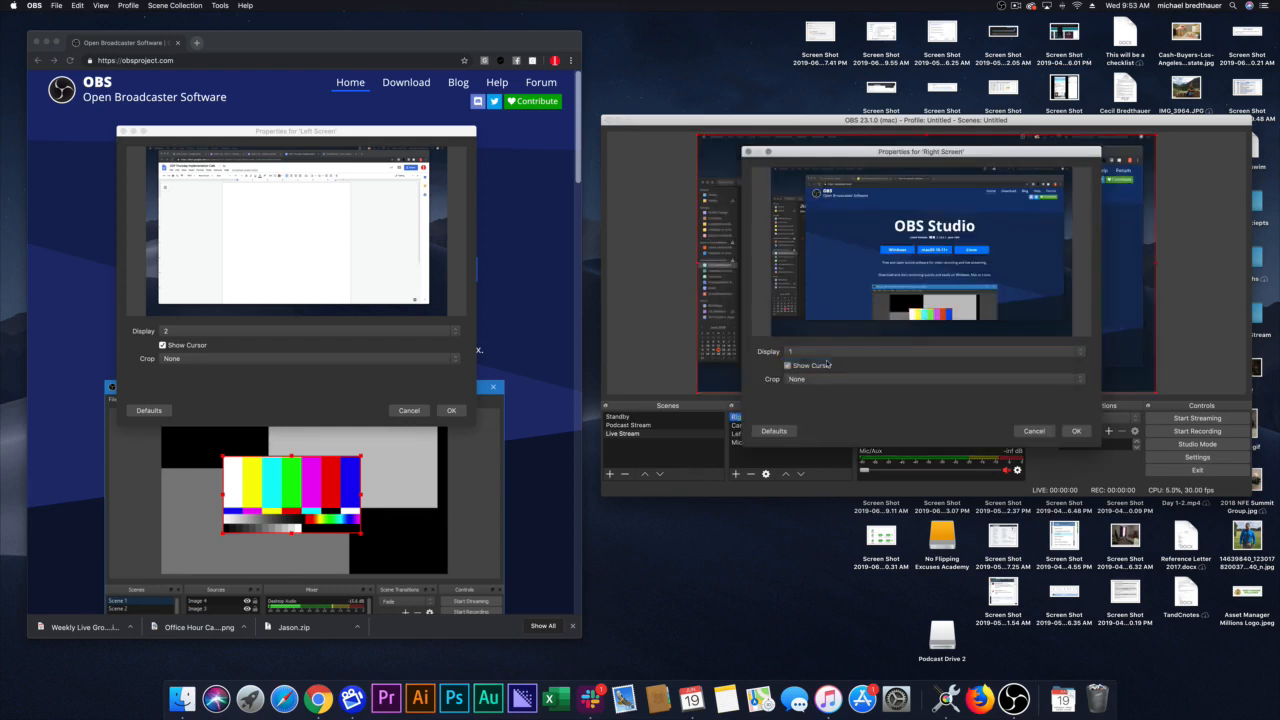
left_click(1073, 431)
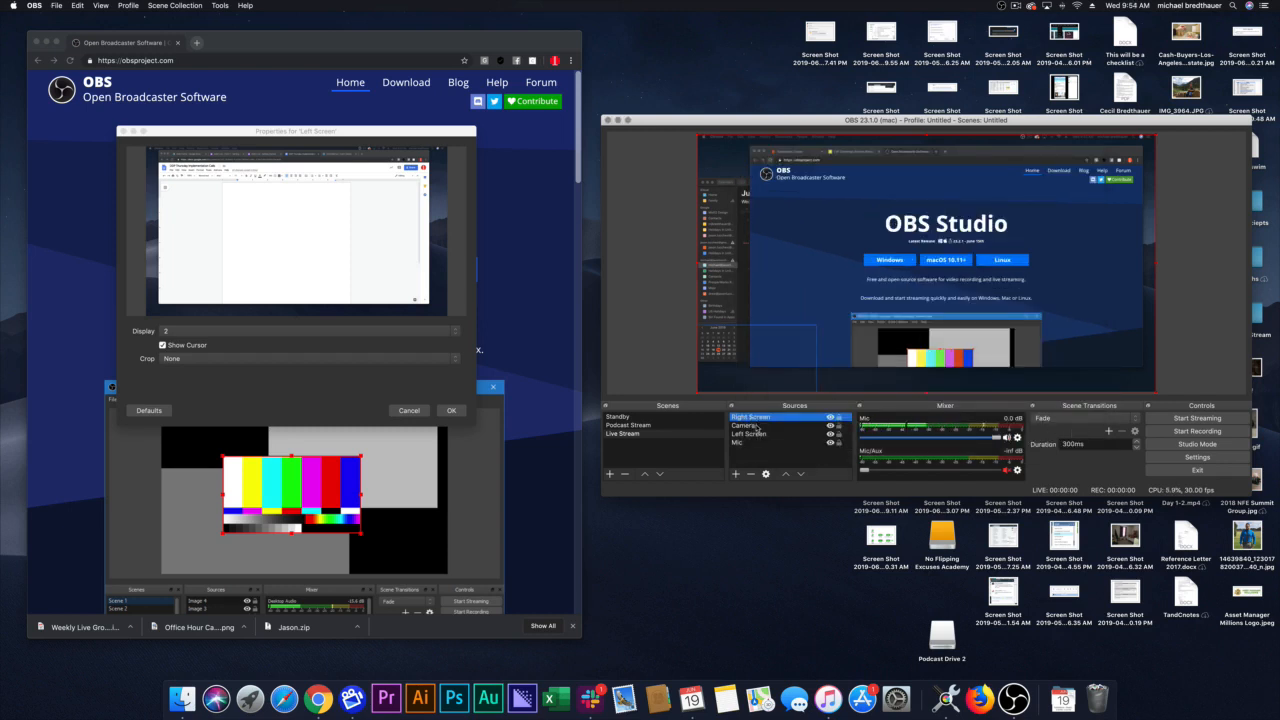
left_click_drag(757, 418, 826, 430)
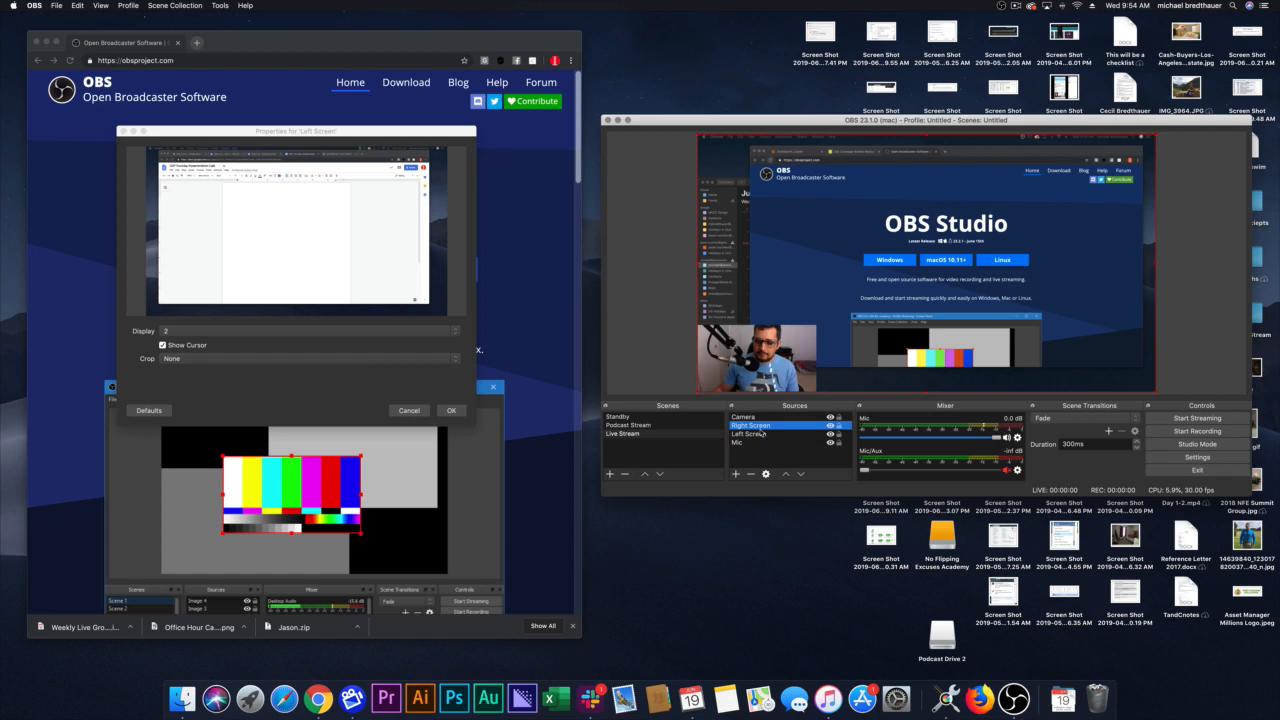
Step: Hide and show the Left Screen and Right Screen sources in turn to test switching between the captured screens
left_click(829, 432)
left_click(830, 433)
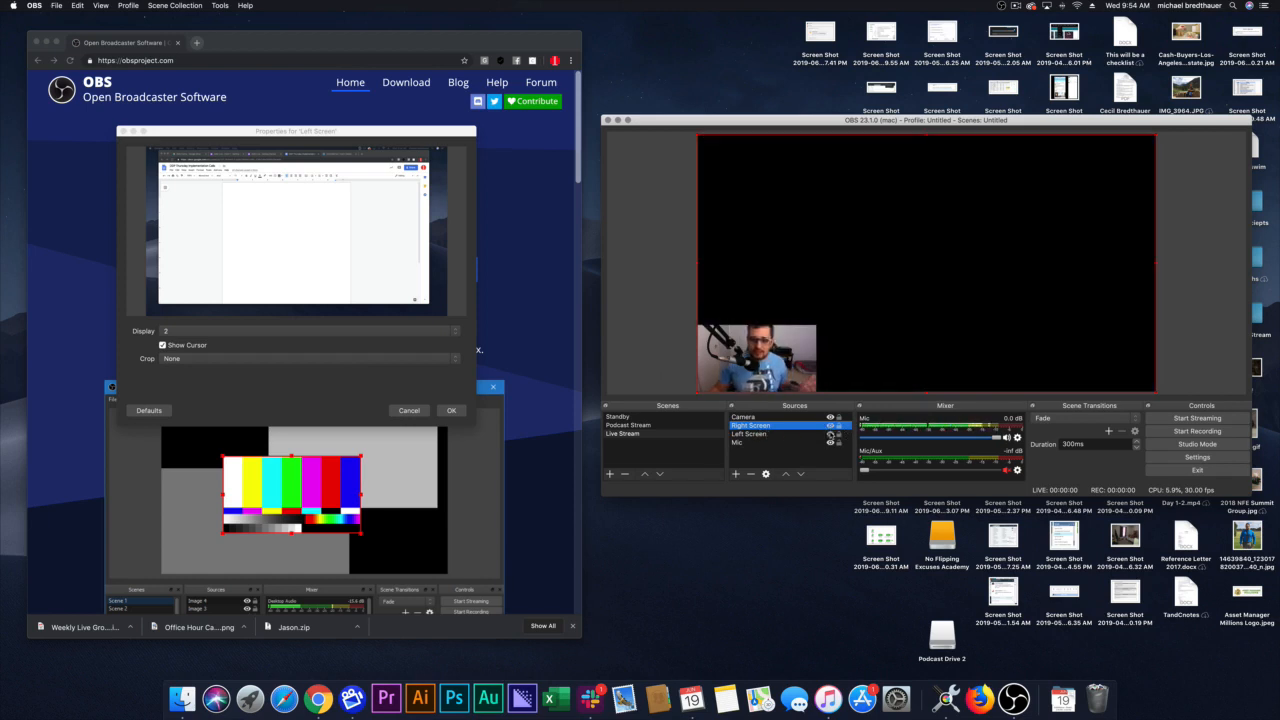
left_click(830, 433)
left_click(831, 427)
left_click(830, 426)
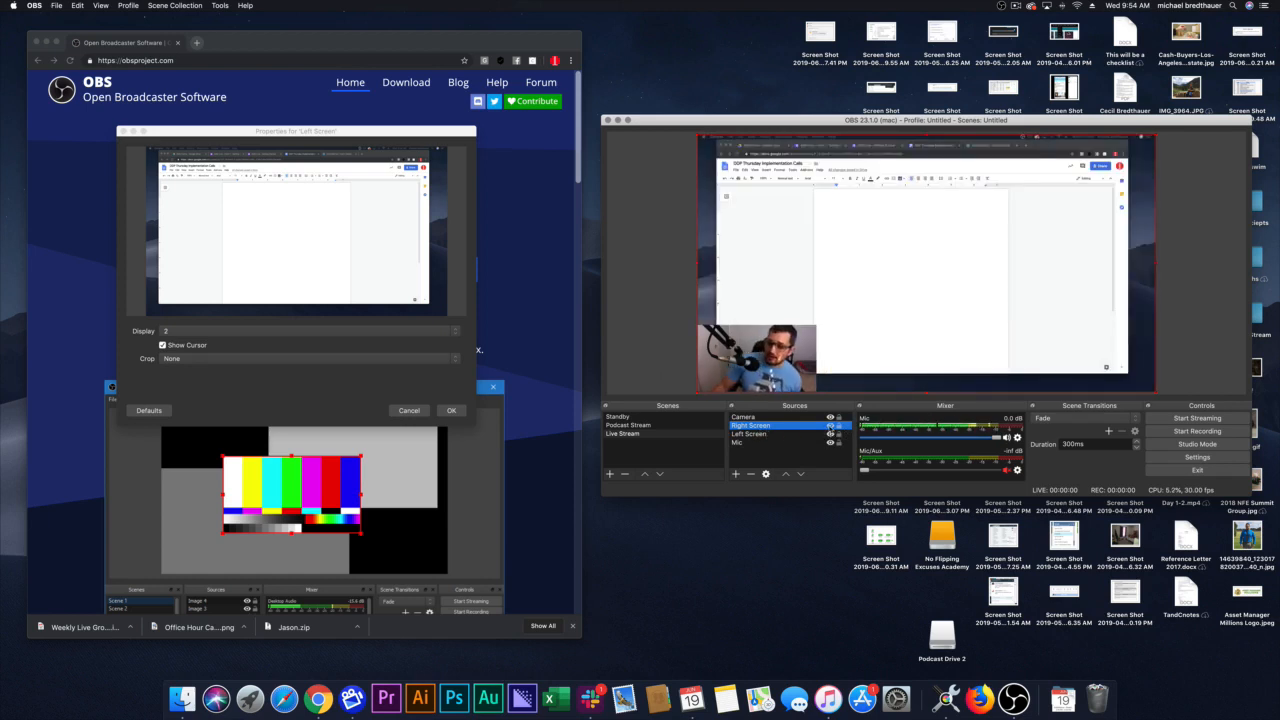
left_click(830, 426)
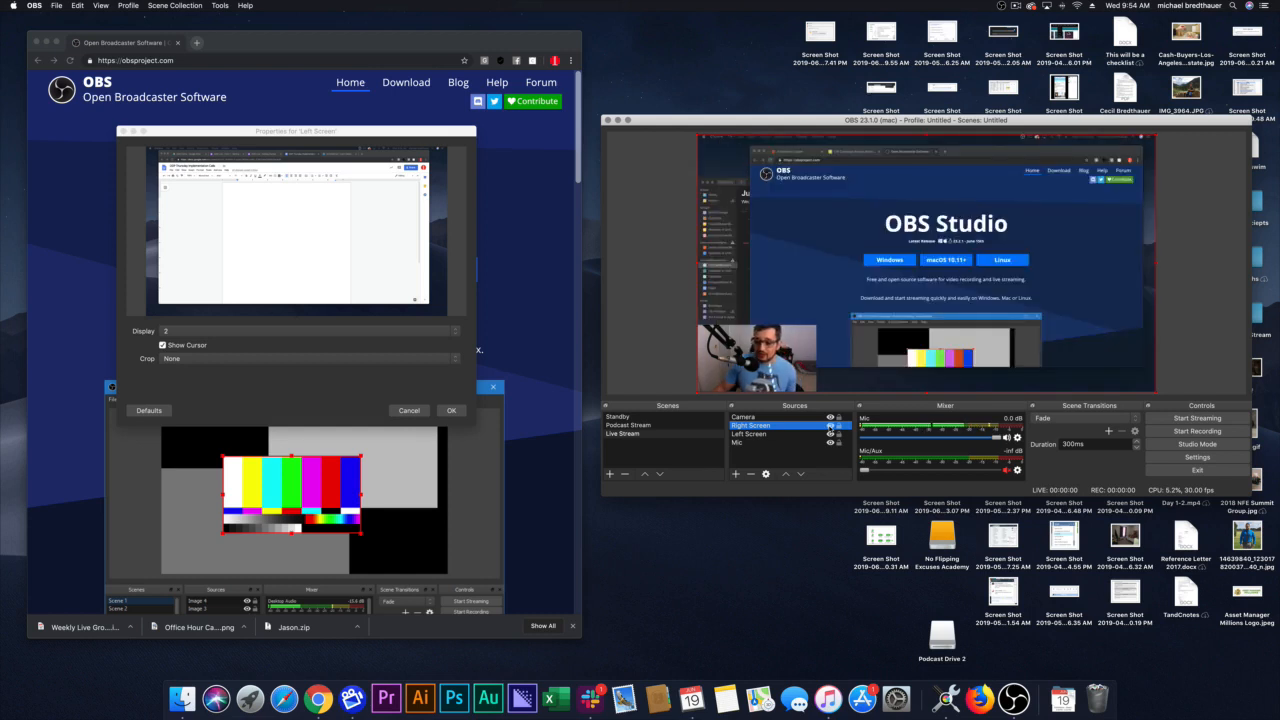
left_click(830, 426)
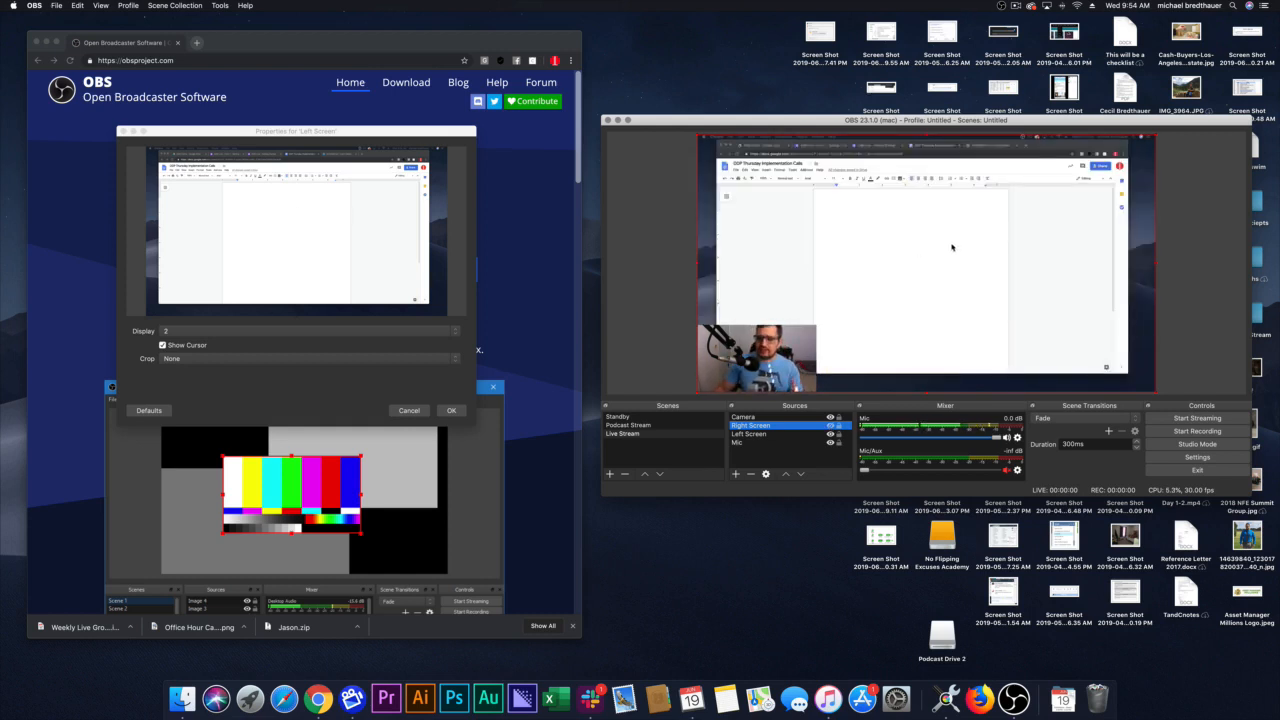
left_click(830, 426)
left_click(830, 426)
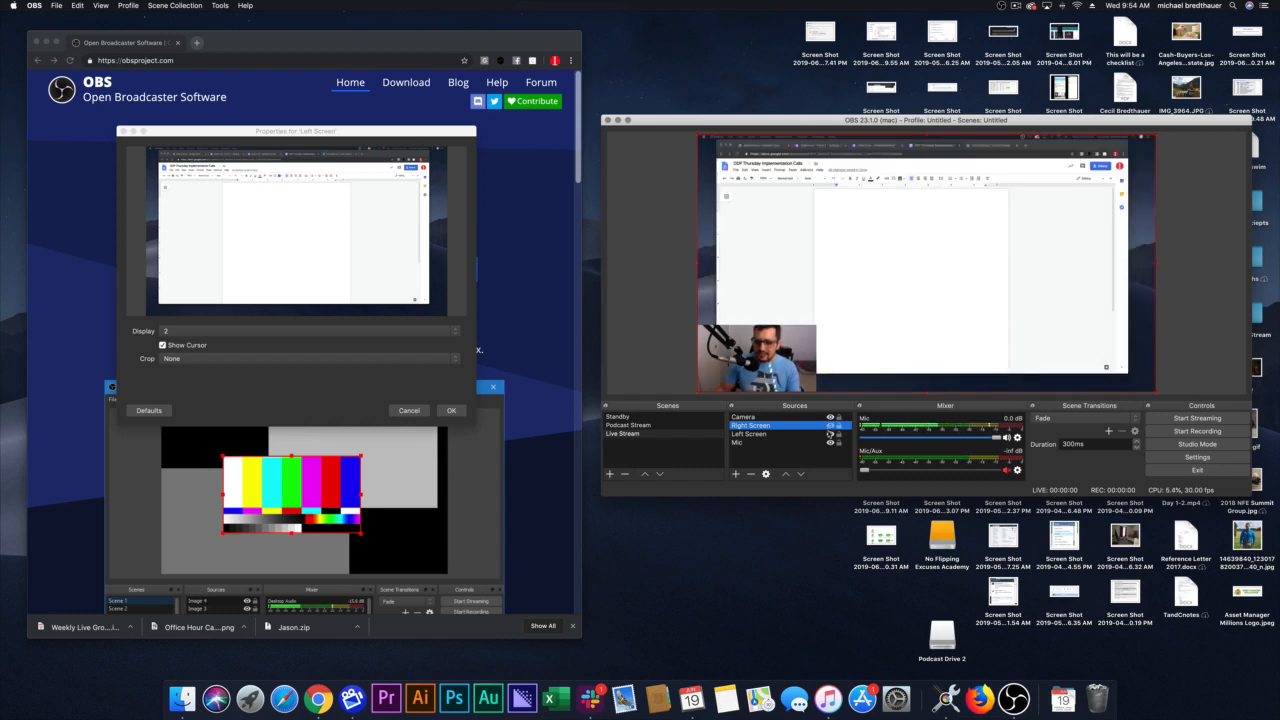
left_click(830, 434)
left_click(830, 434)
left_click(830, 425)
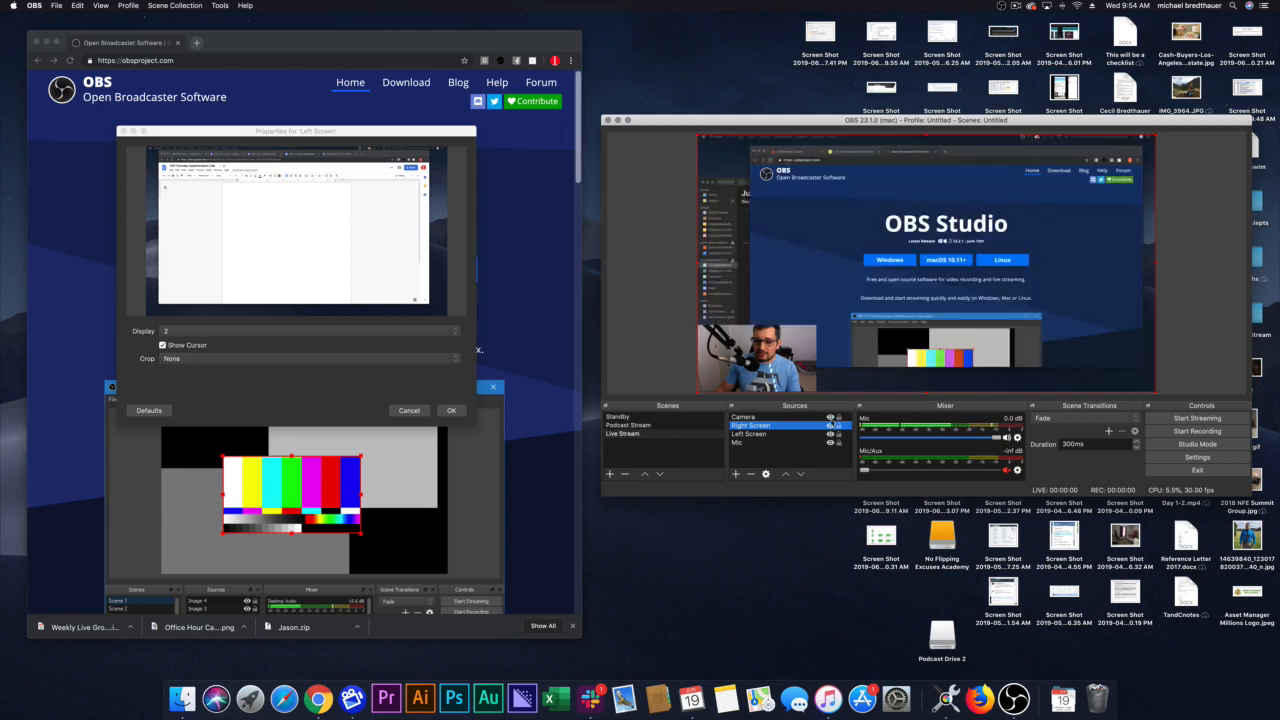
left_click(831, 418)
left_click(830, 426)
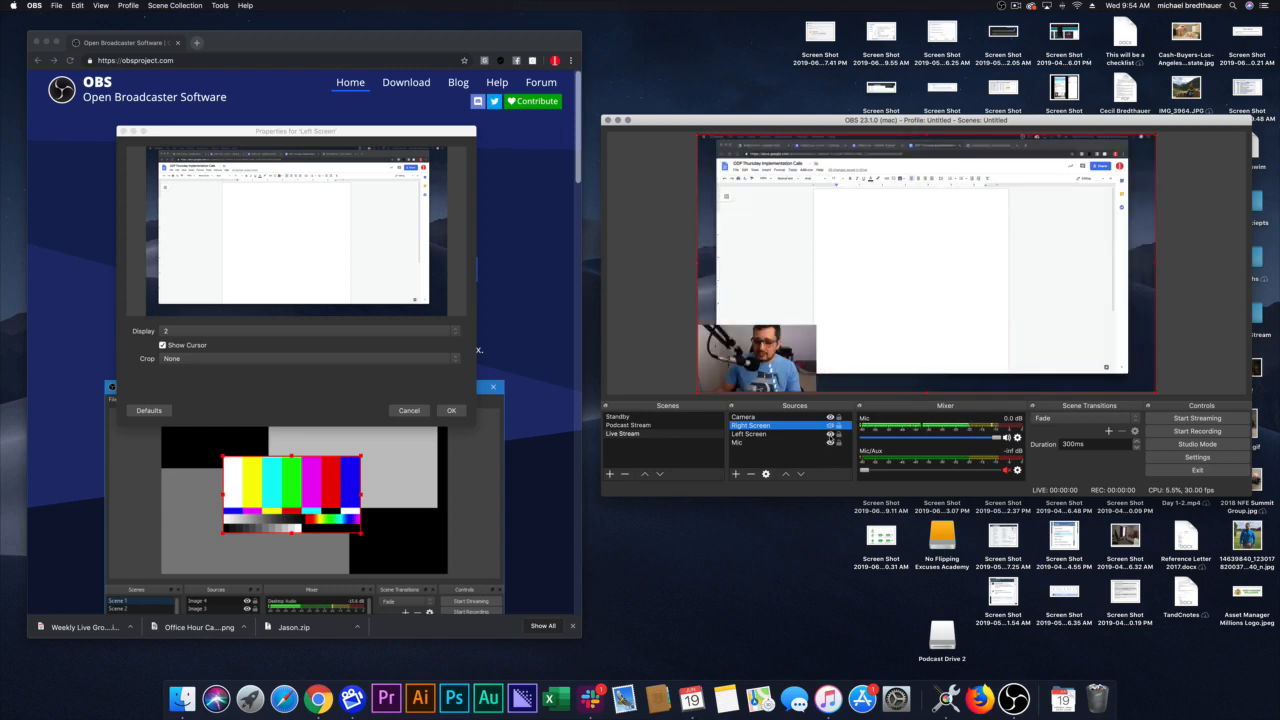
left_click(830, 434)
left_click(830, 425)
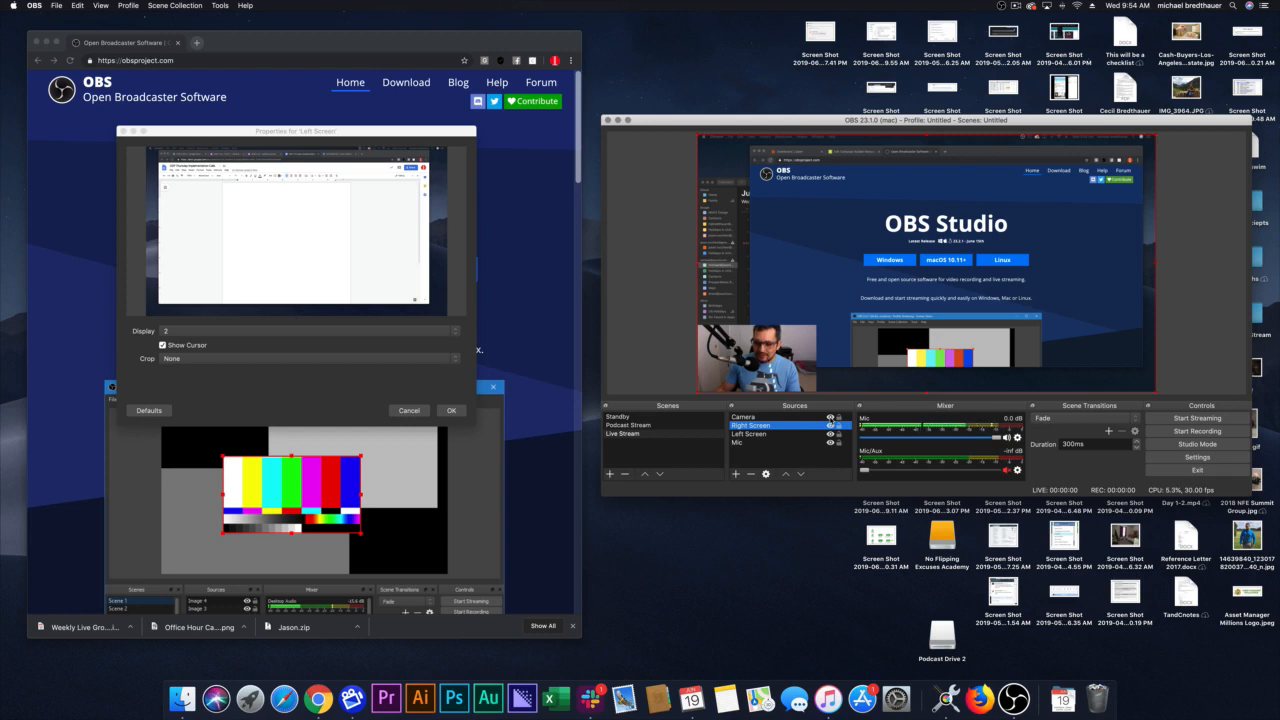
Step: Test hiding and restoring the Camera source and the Mic source in the Live Stream scene
left_click(830, 418)
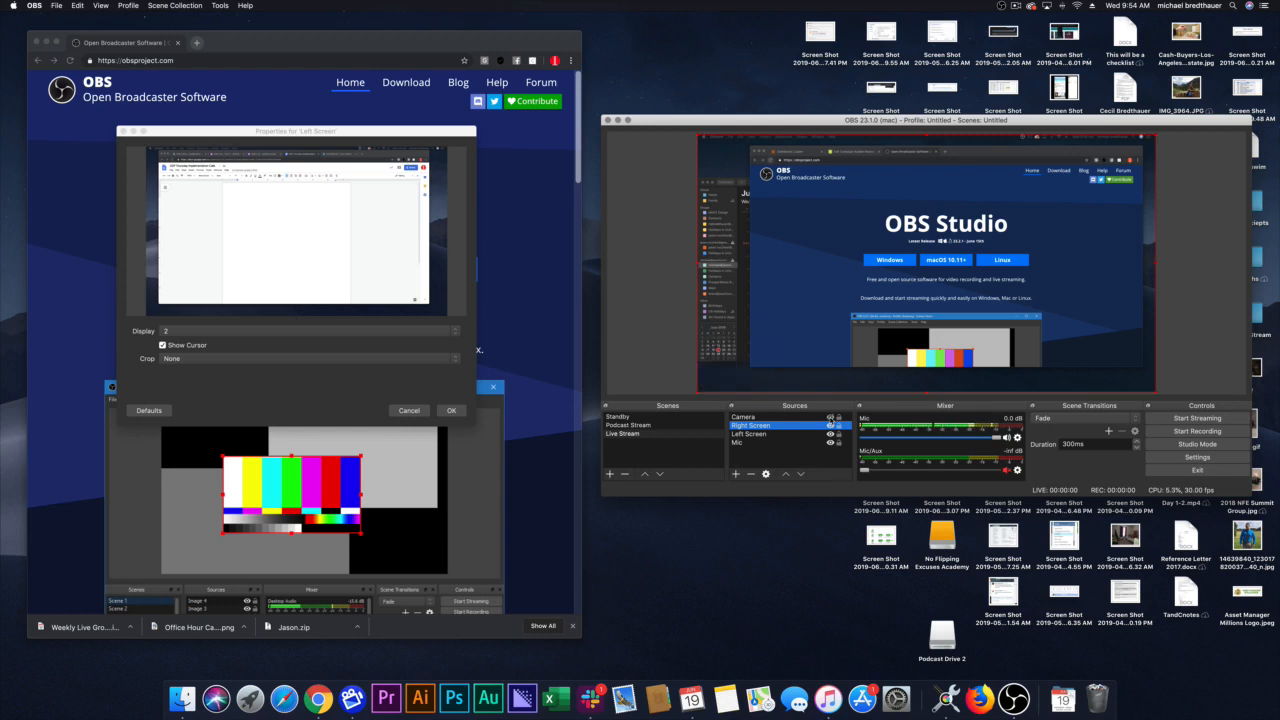
left_click(830, 418)
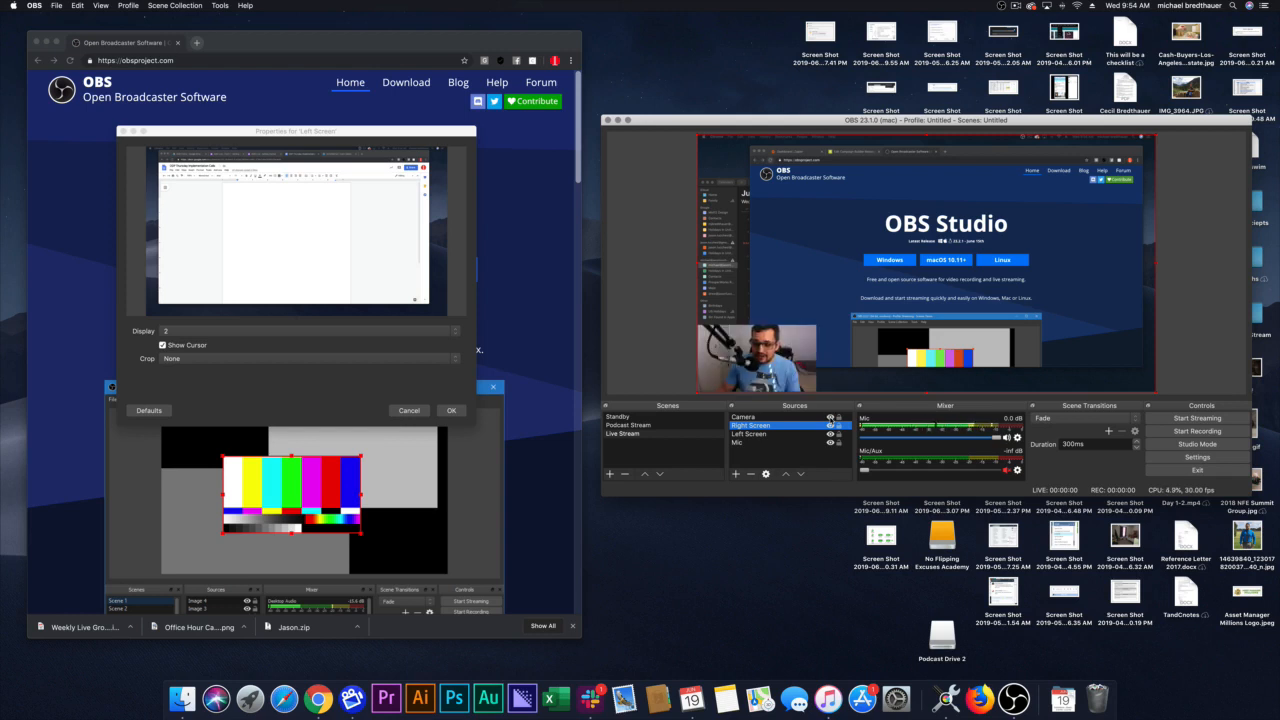
left_click(831, 443)
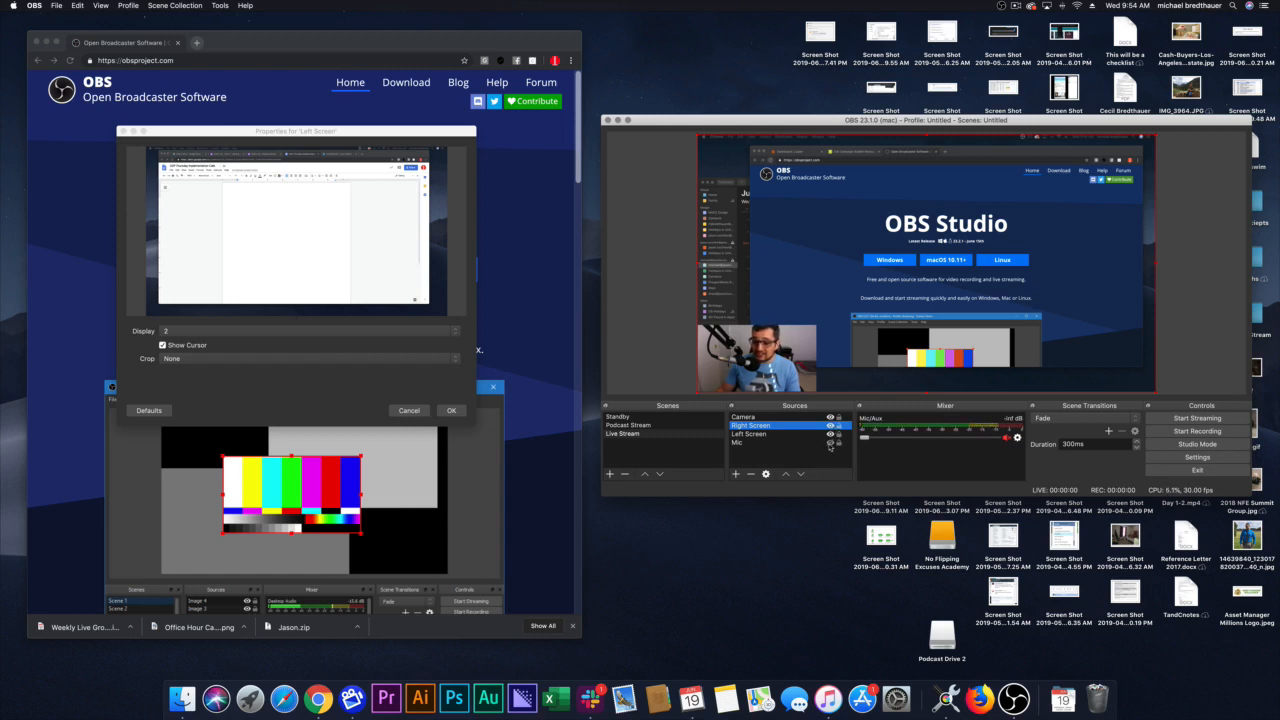
left_click(830, 443)
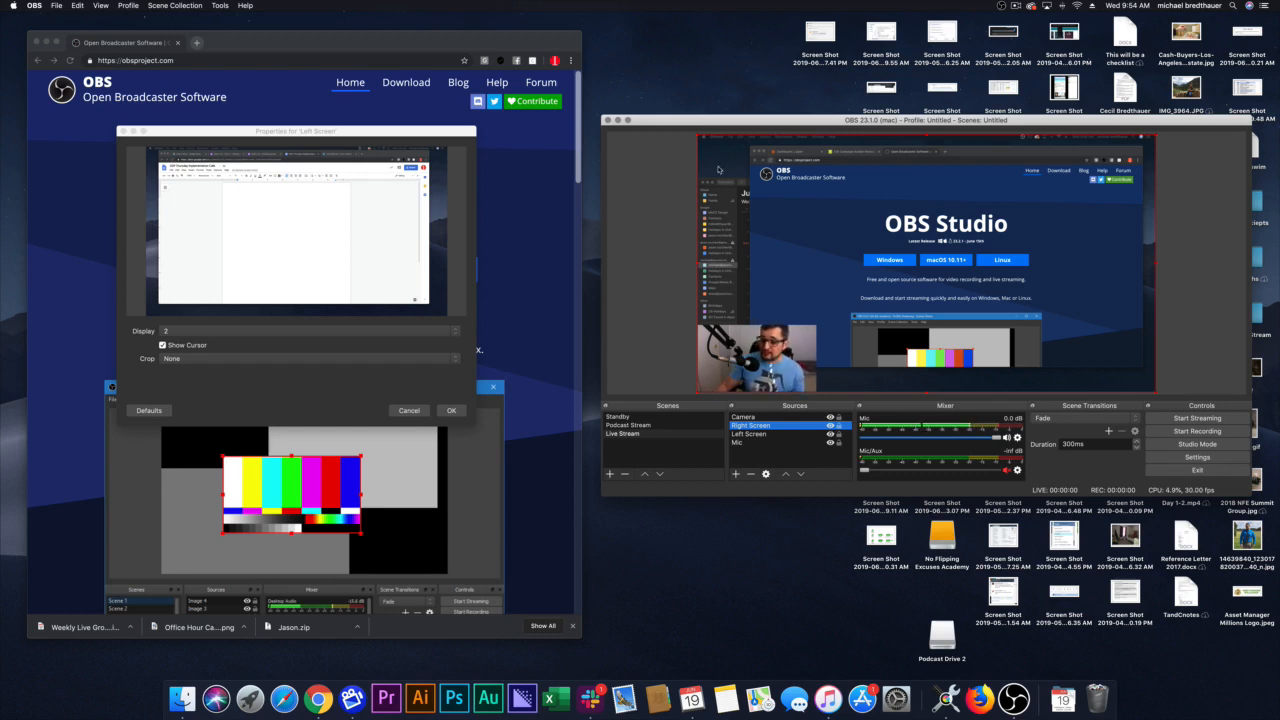
left_click(254, 47)
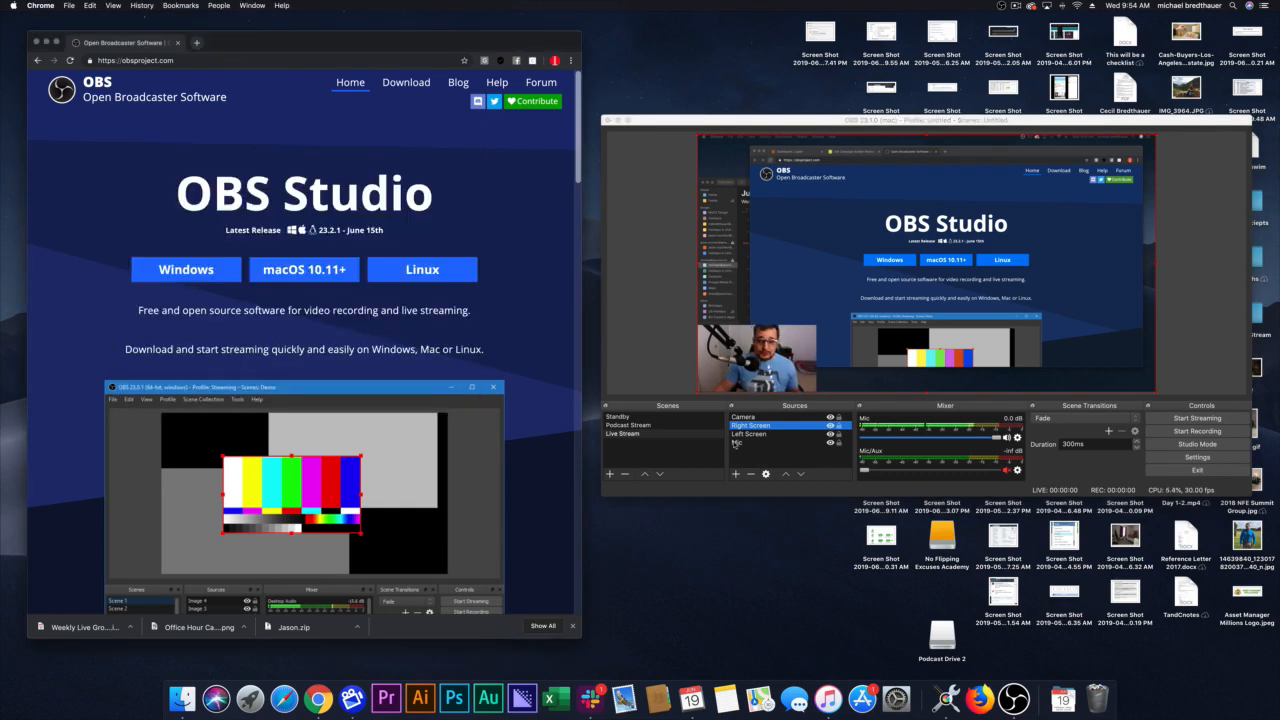
left_click(196, 42)
left_click(181, 5)
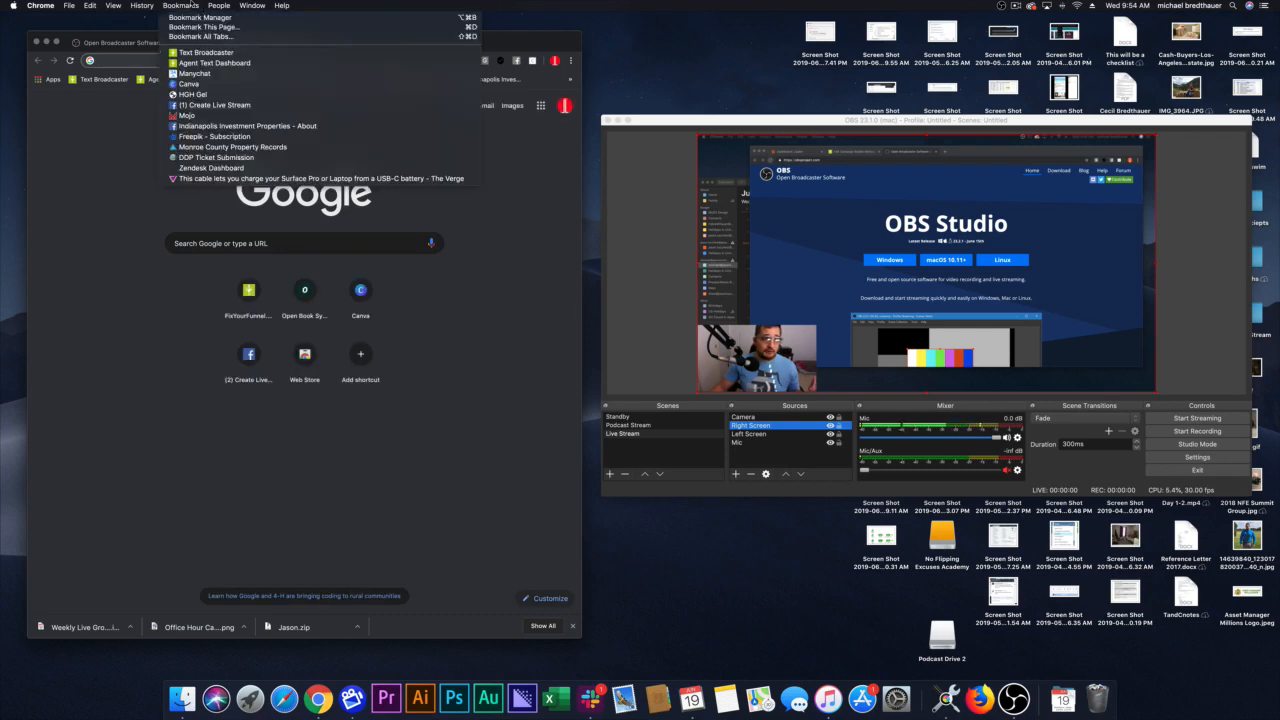
left_click(219, 96)
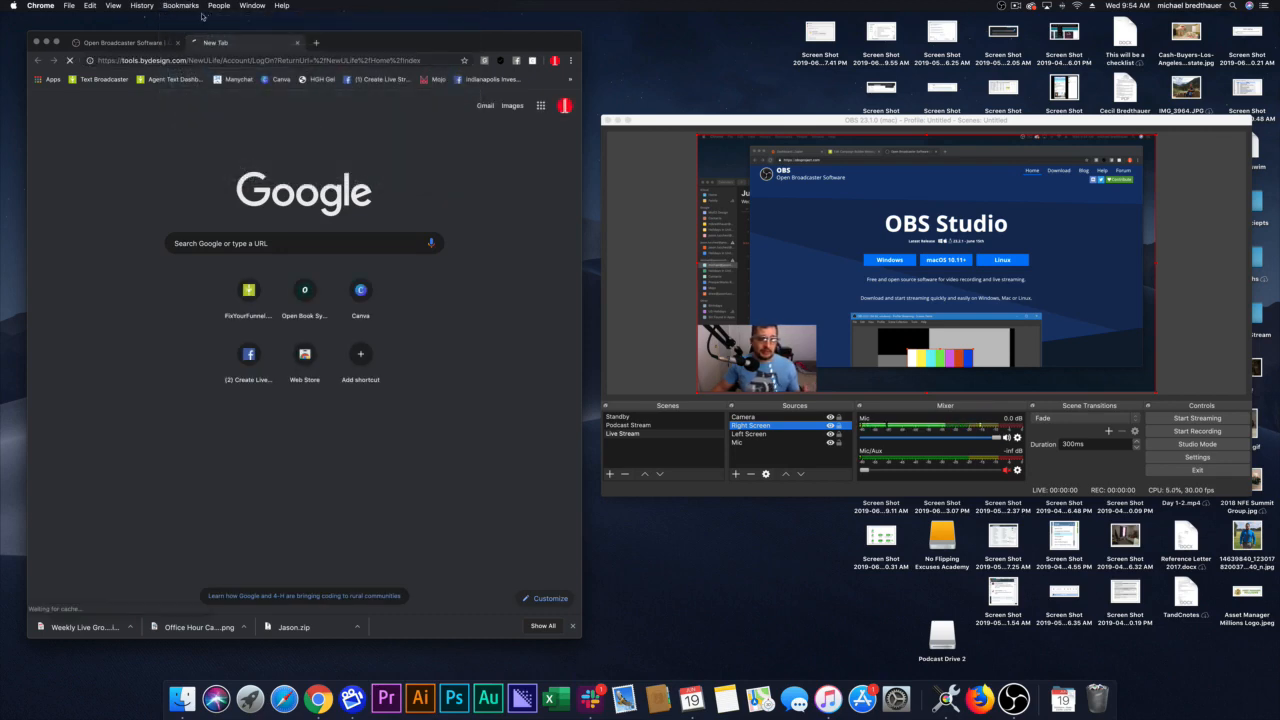
left_click(181, 5)
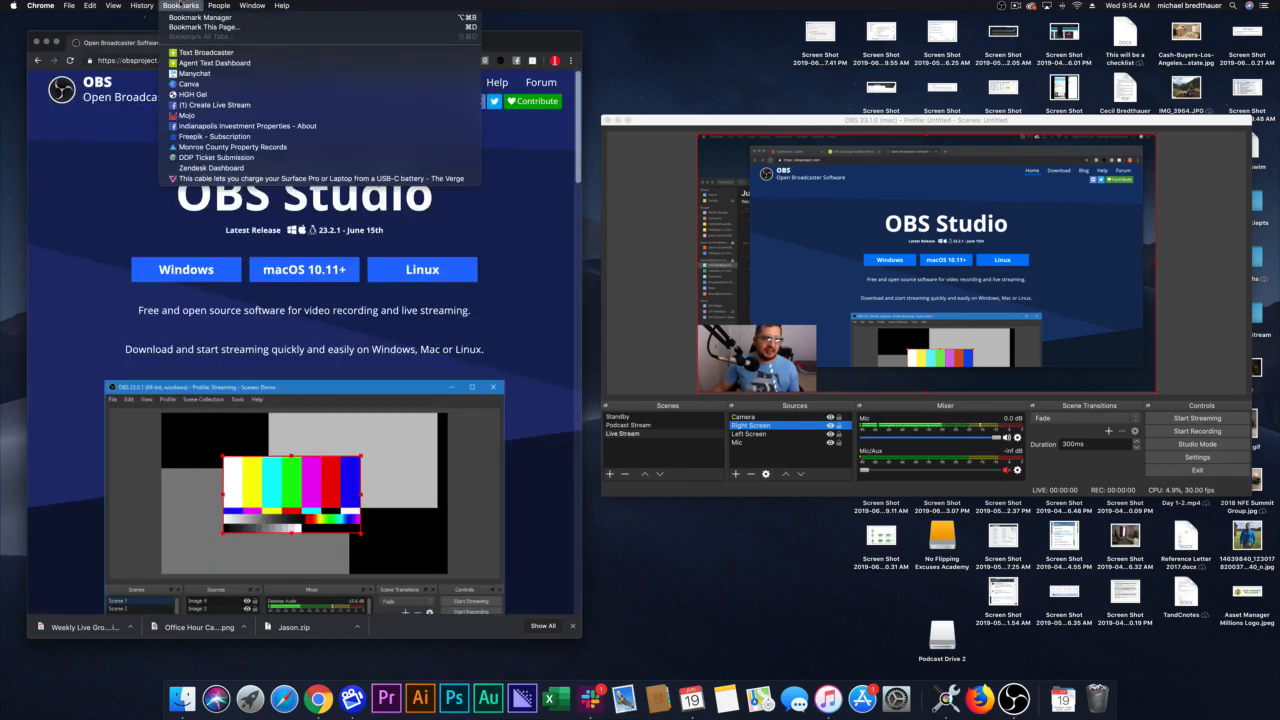
left_click(181, 5)
Step: Open the bookmarked Facebook Create Live Stream page in a new Chrome tab
left_click(196, 42)
left_click(181, 5)
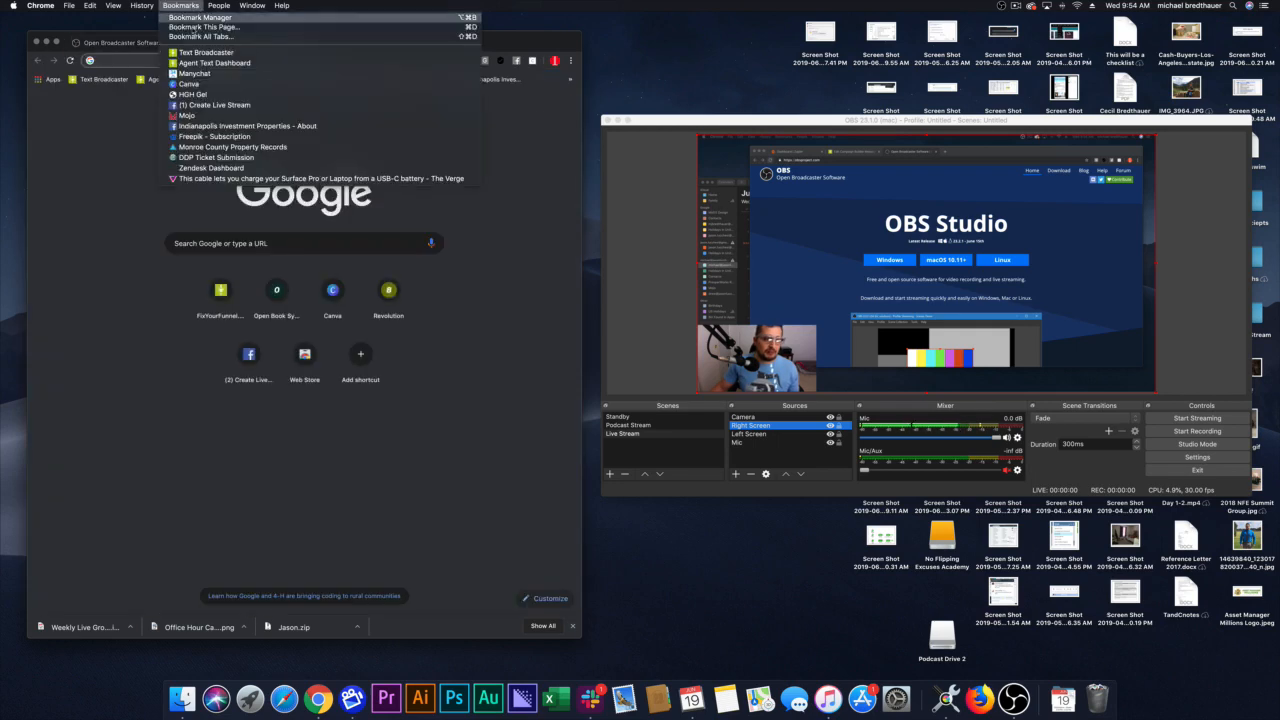
left_click(216, 105)
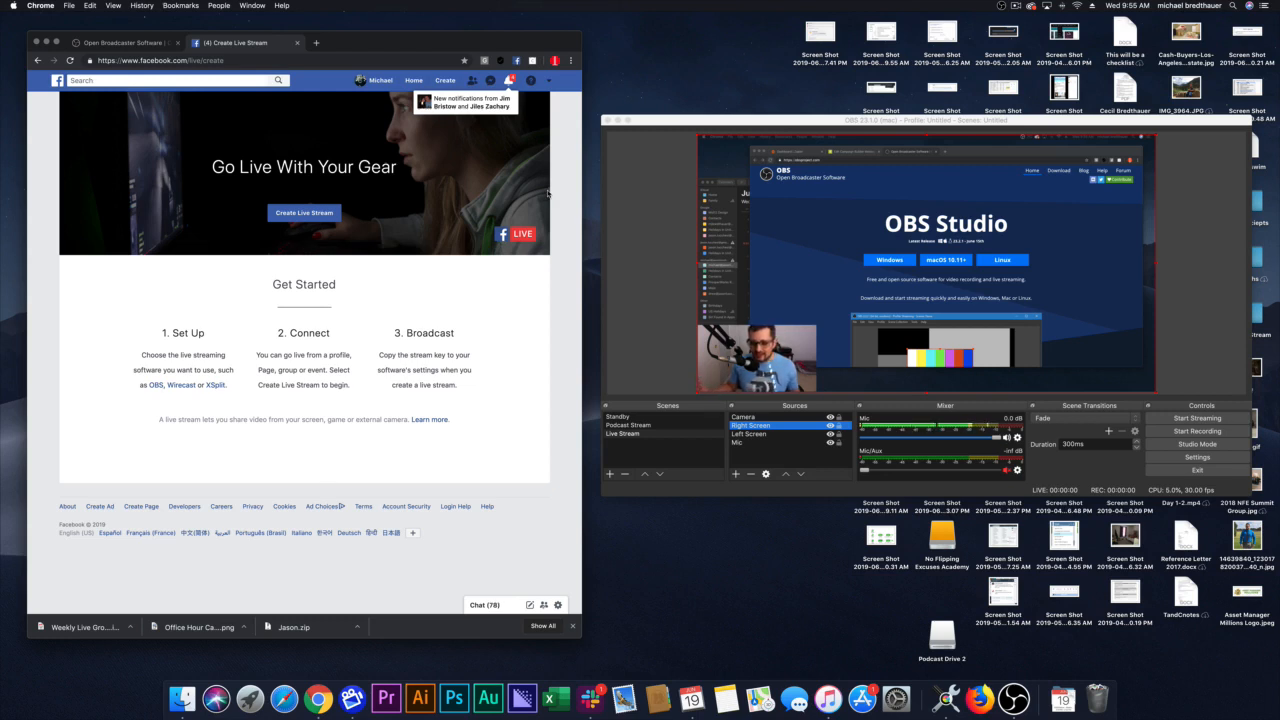
Step: Start creating a Facebook live stream and widen the browser window so its setup page fits
left_click_drag(412, 52, 407, 54)
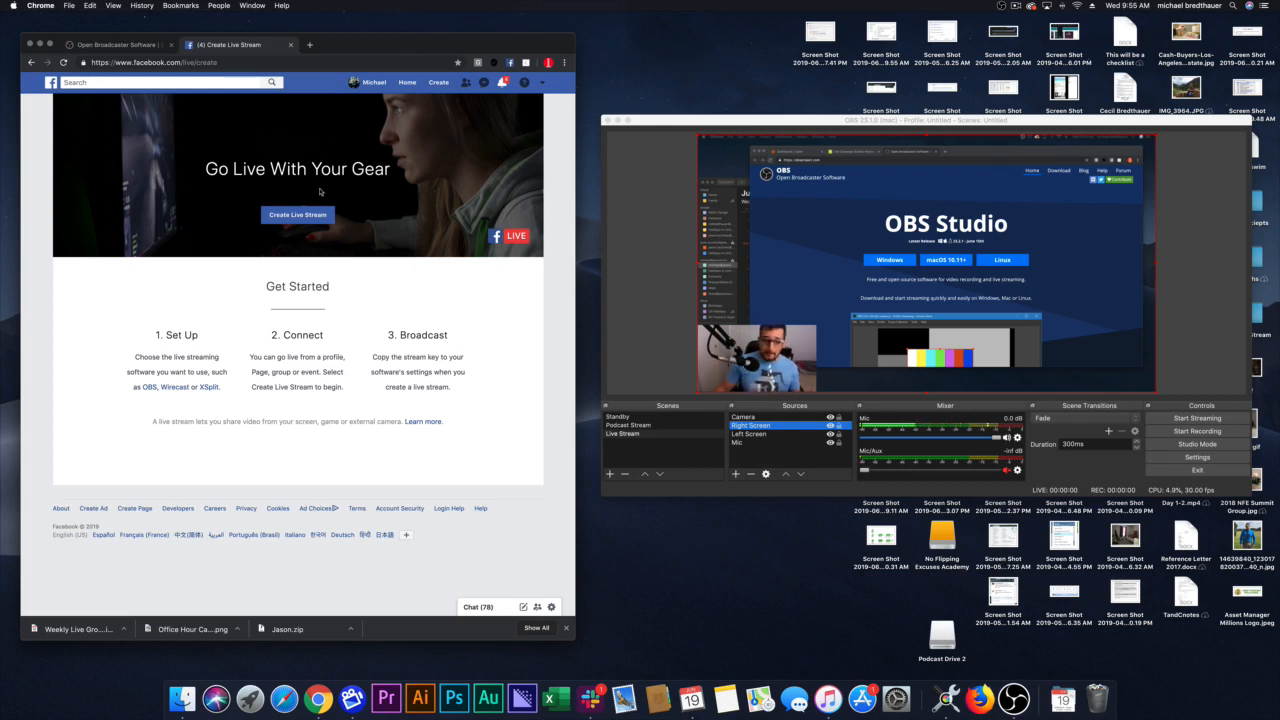
left_click(301, 218)
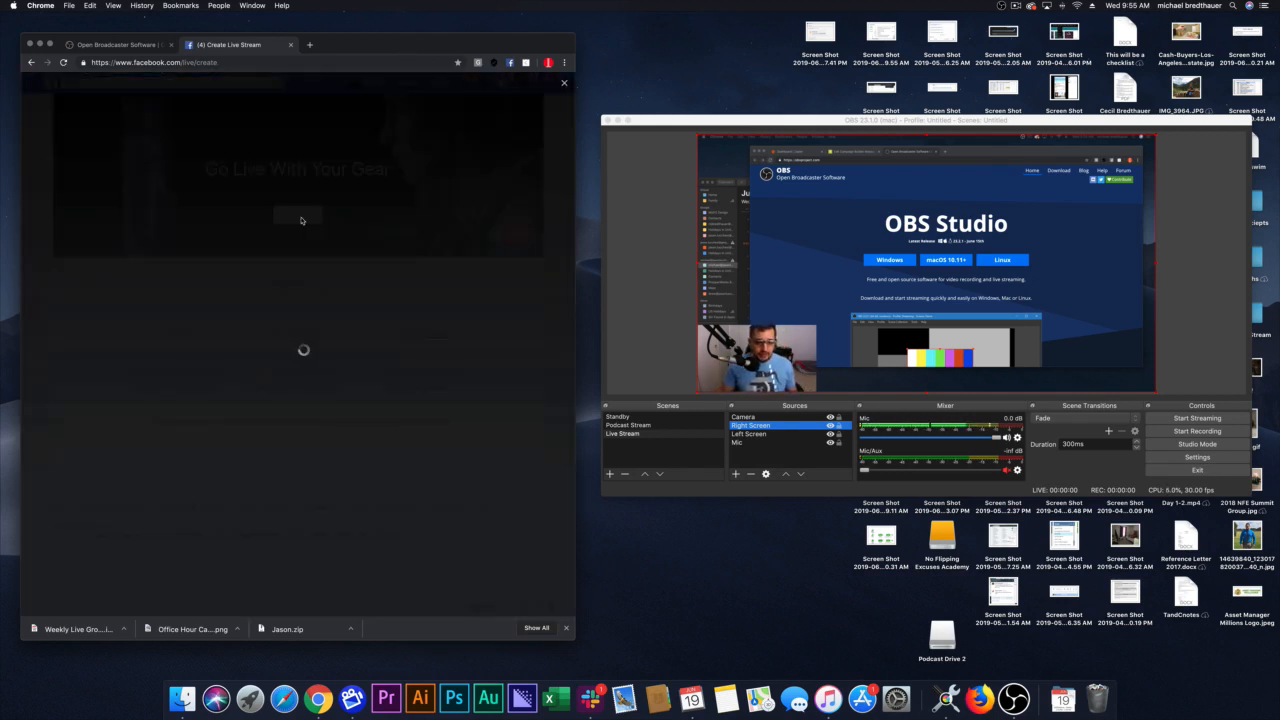
left_click_drag(576, 190, 596, 190)
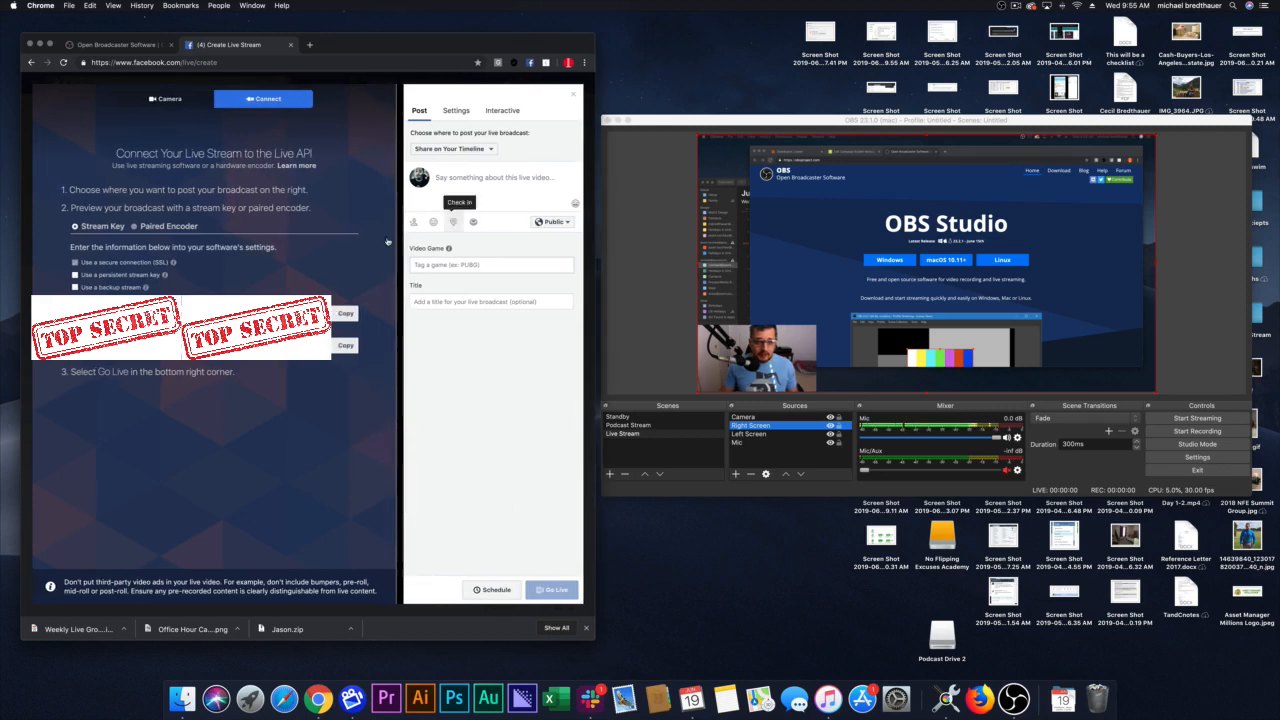
Step: Set the live broadcast to share on a managed page and look through the list of available pages
left_click(463, 150)
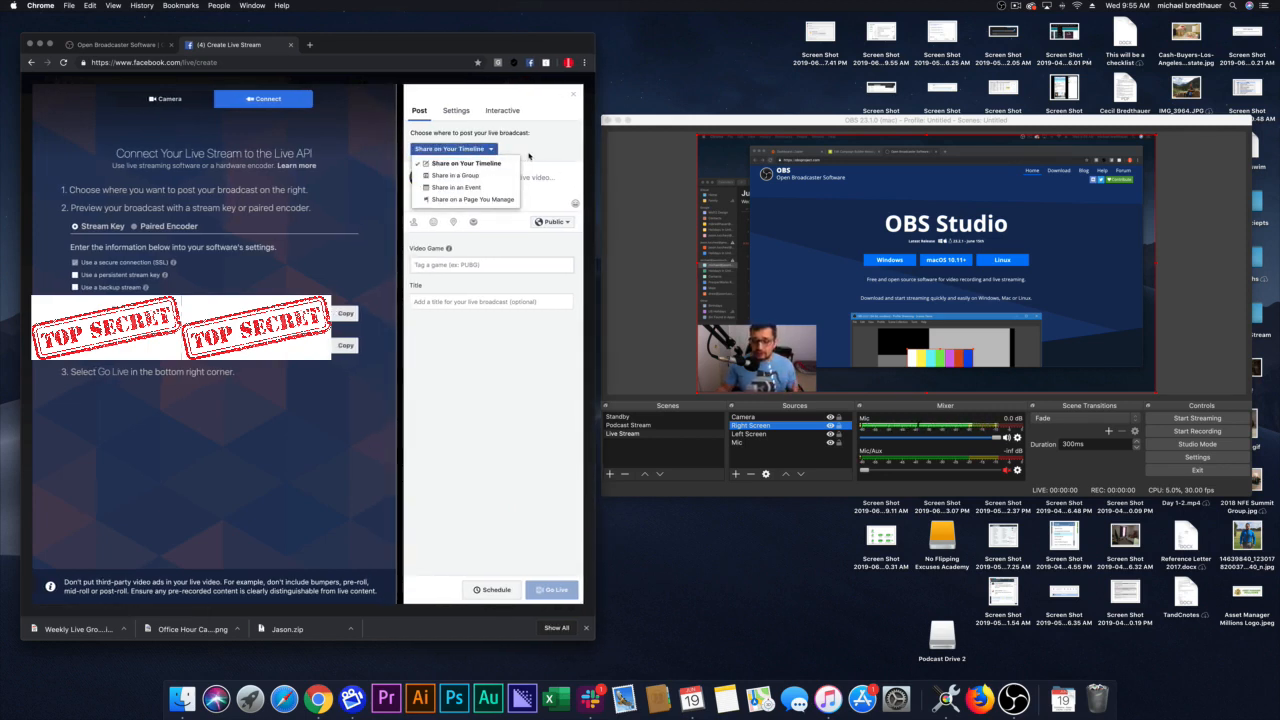
left_click(529, 152)
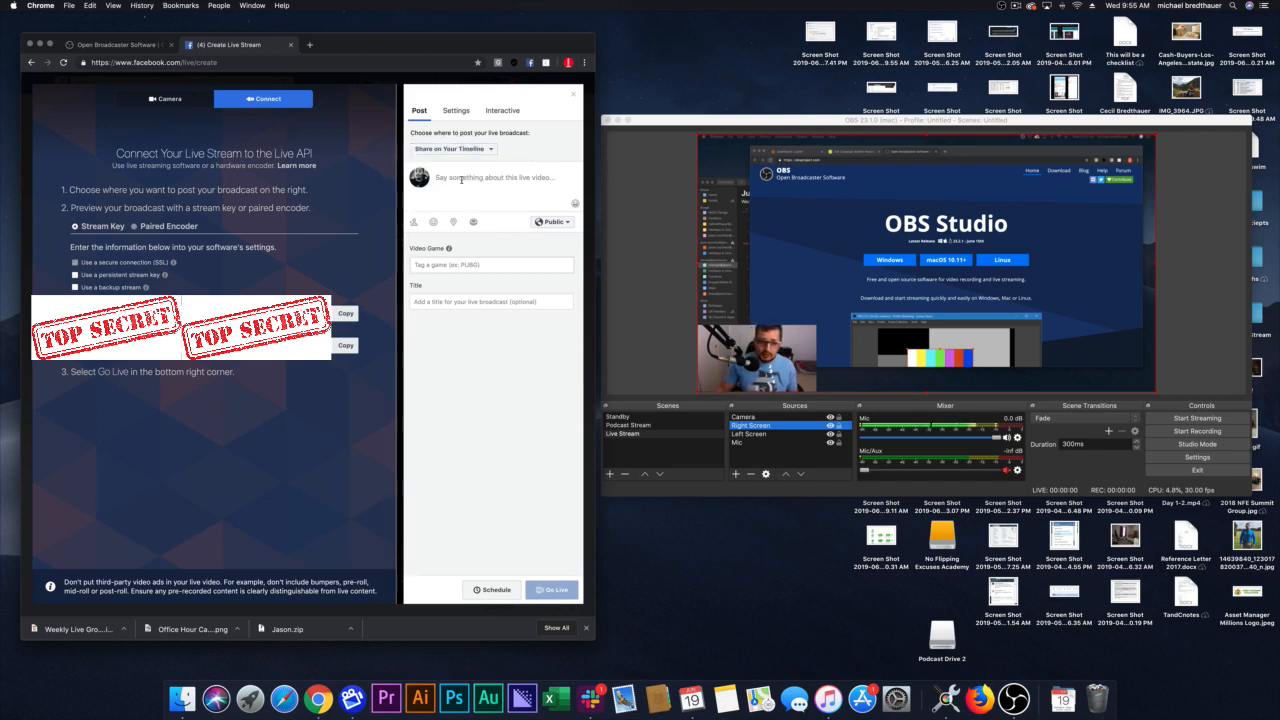
left_click(455, 149)
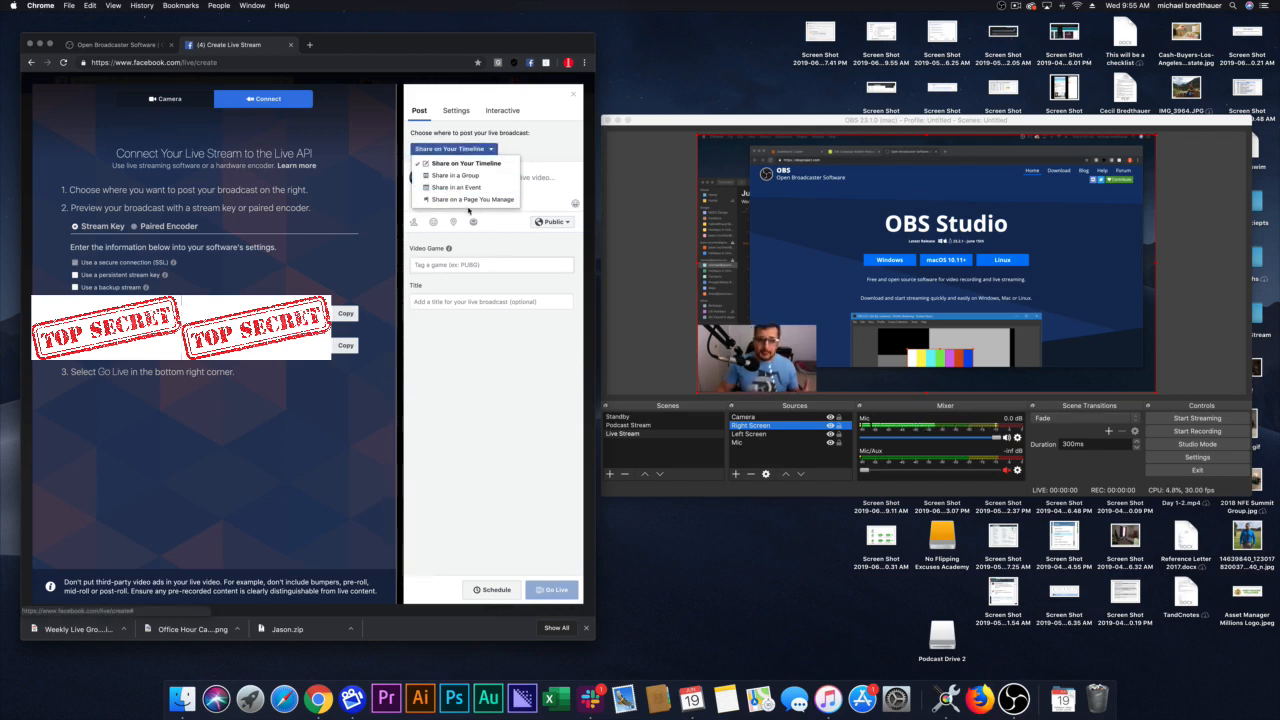
left_click(466, 200)
left_click(444, 167)
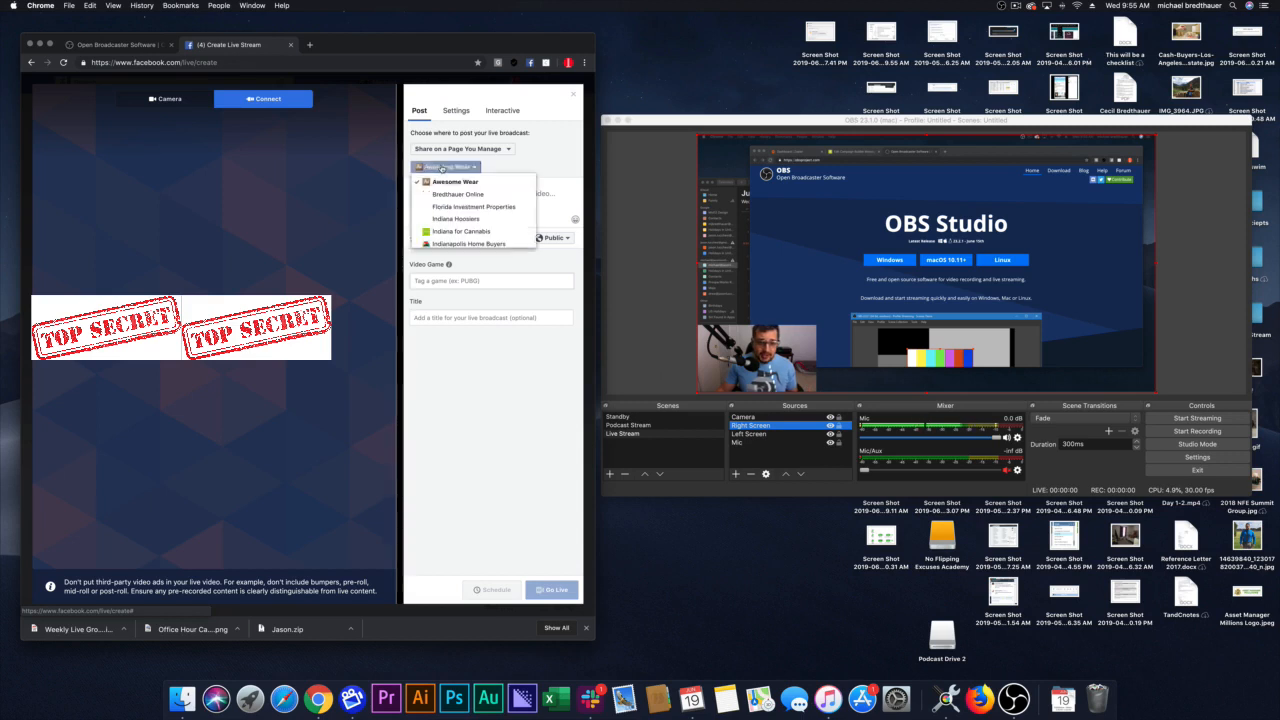
scroll(478, 215, "down", 3)
scroll(478, 210, "up", 5)
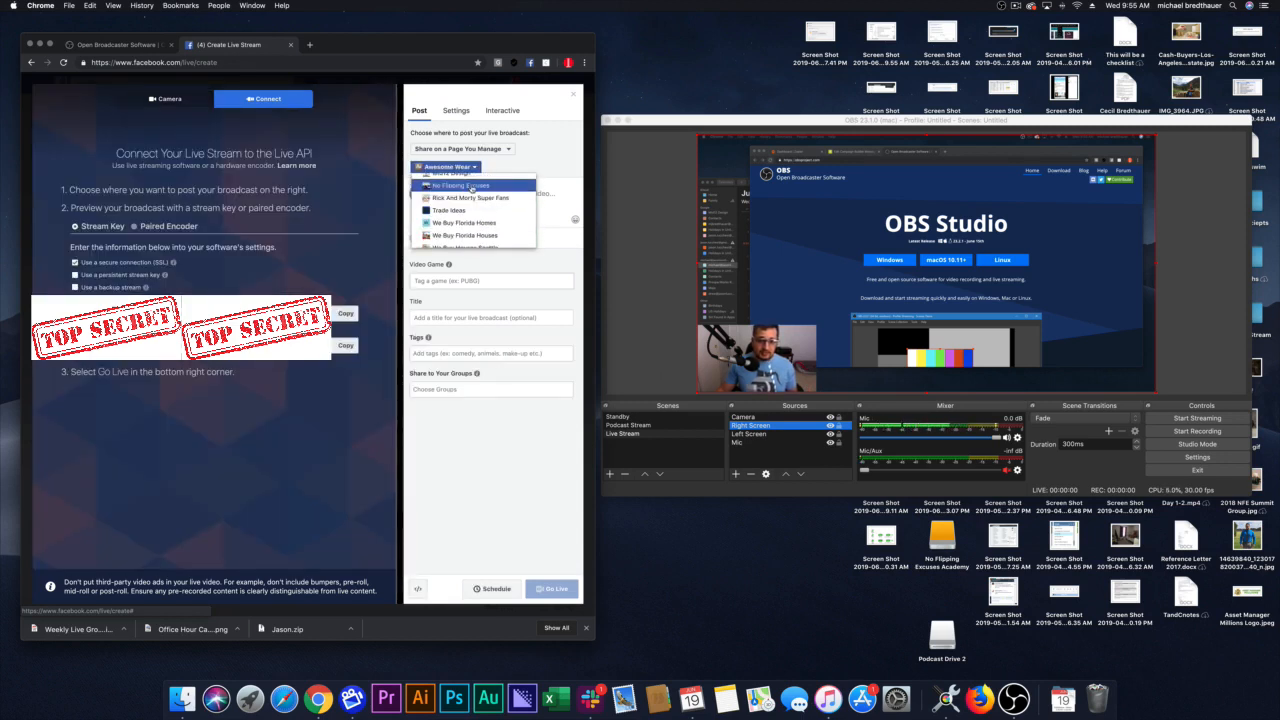
left_click(472, 196)
Step: Try sharing the live broadcast in a group and in an event instead of on a managed page
left_click(463, 148)
left_click(468, 176)
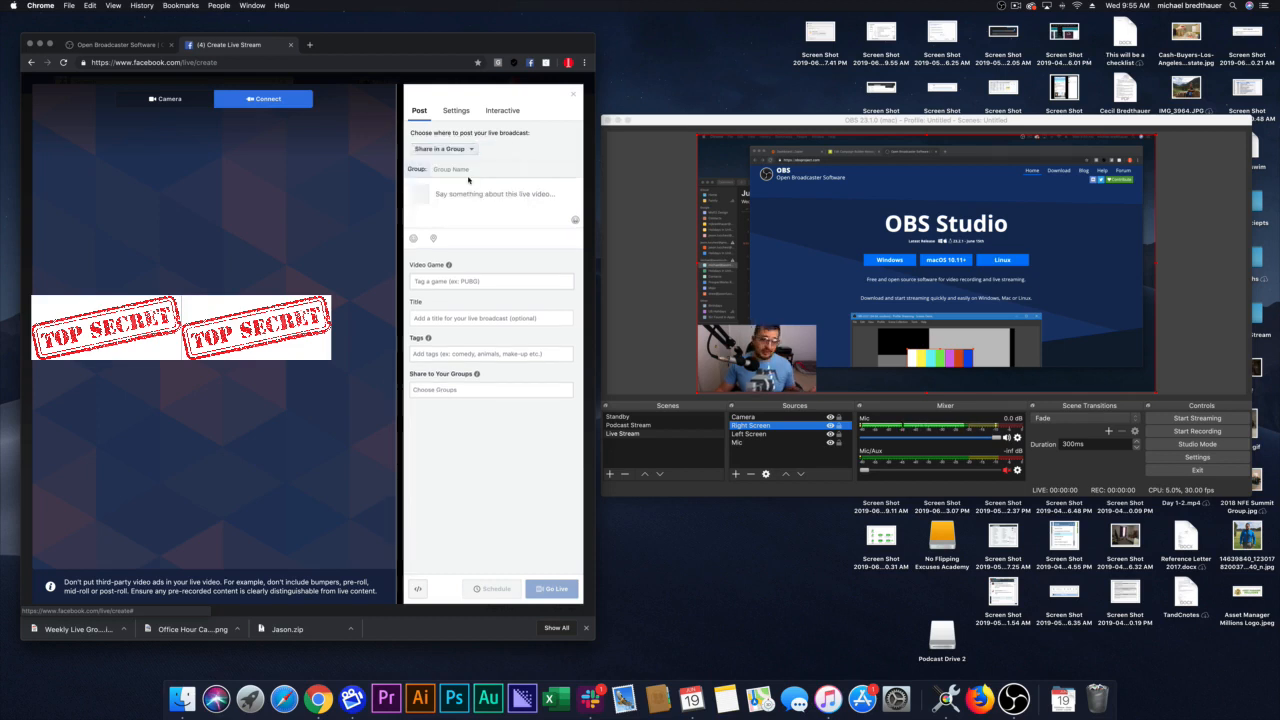
left_click(465, 149)
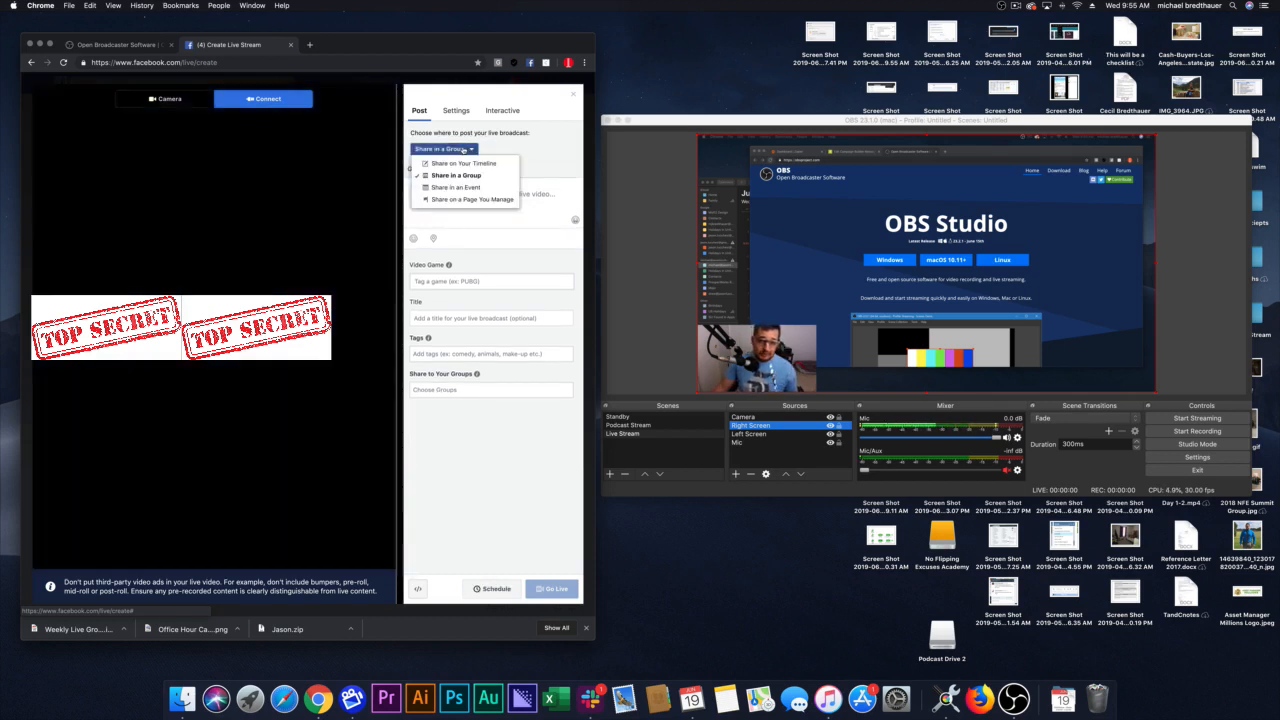
left_click(470, 149)
left_click(500, 195)
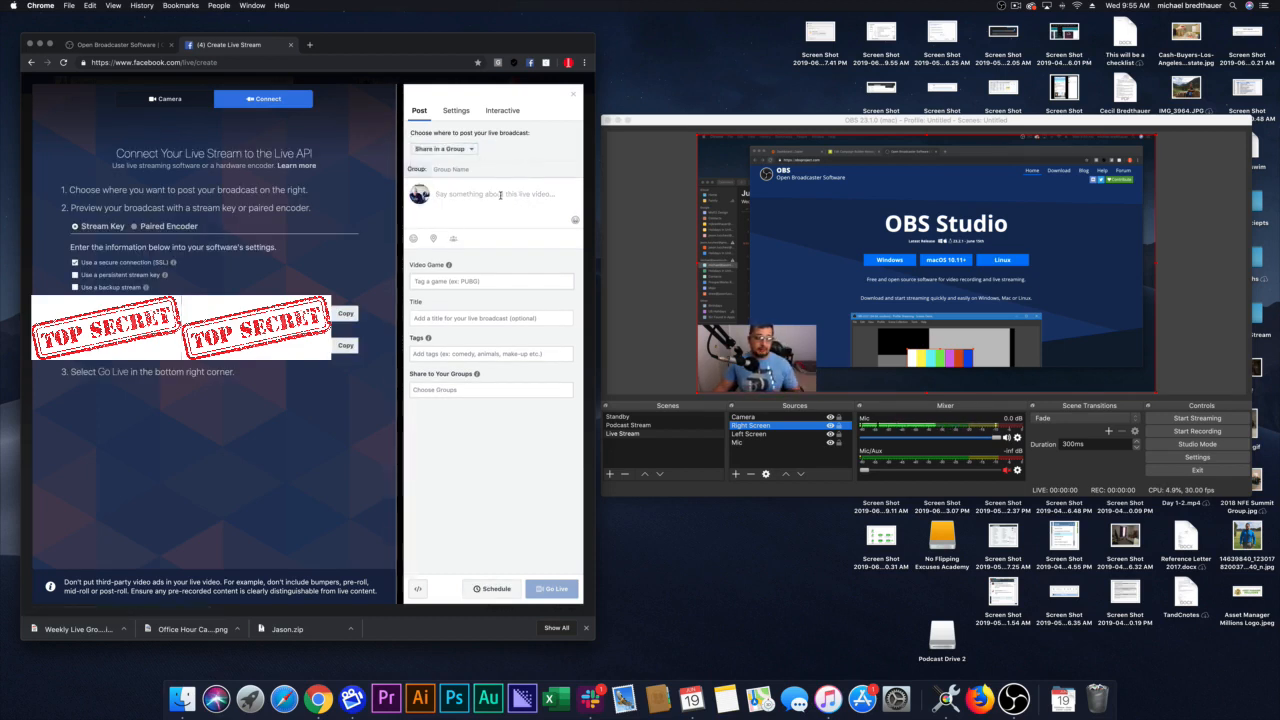
left_click(437, 148)
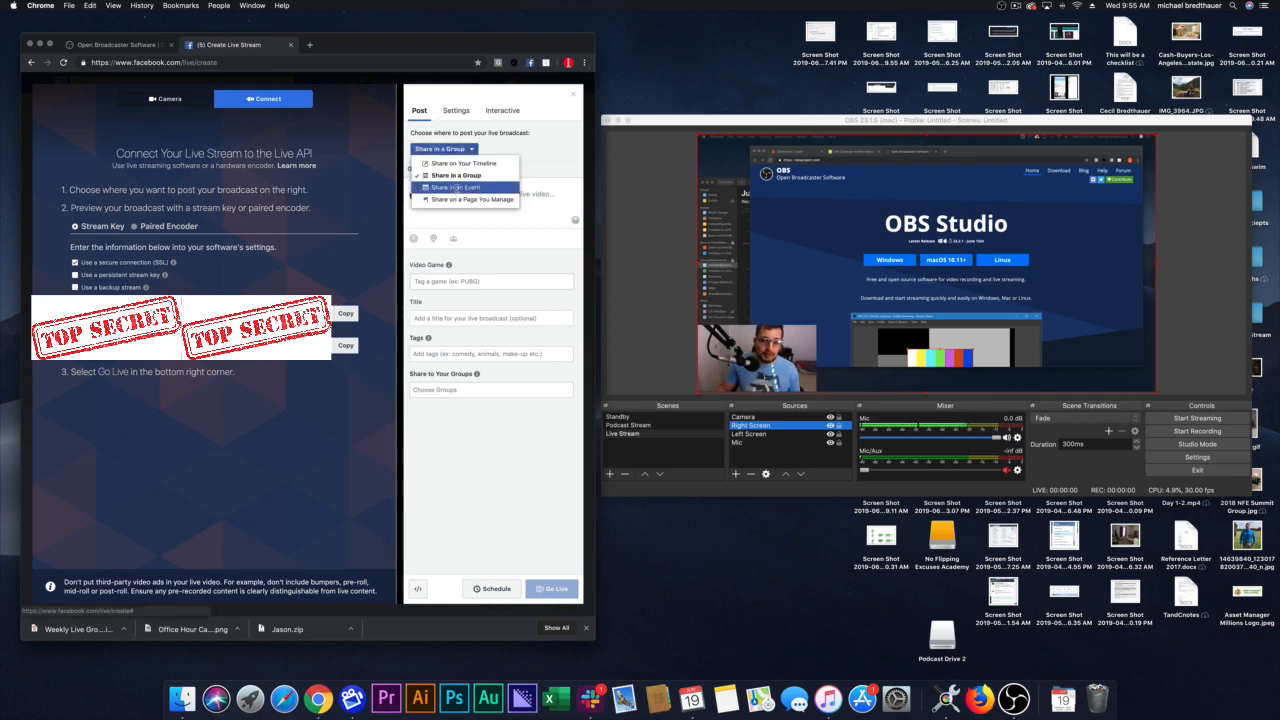
left_click(456, 190)
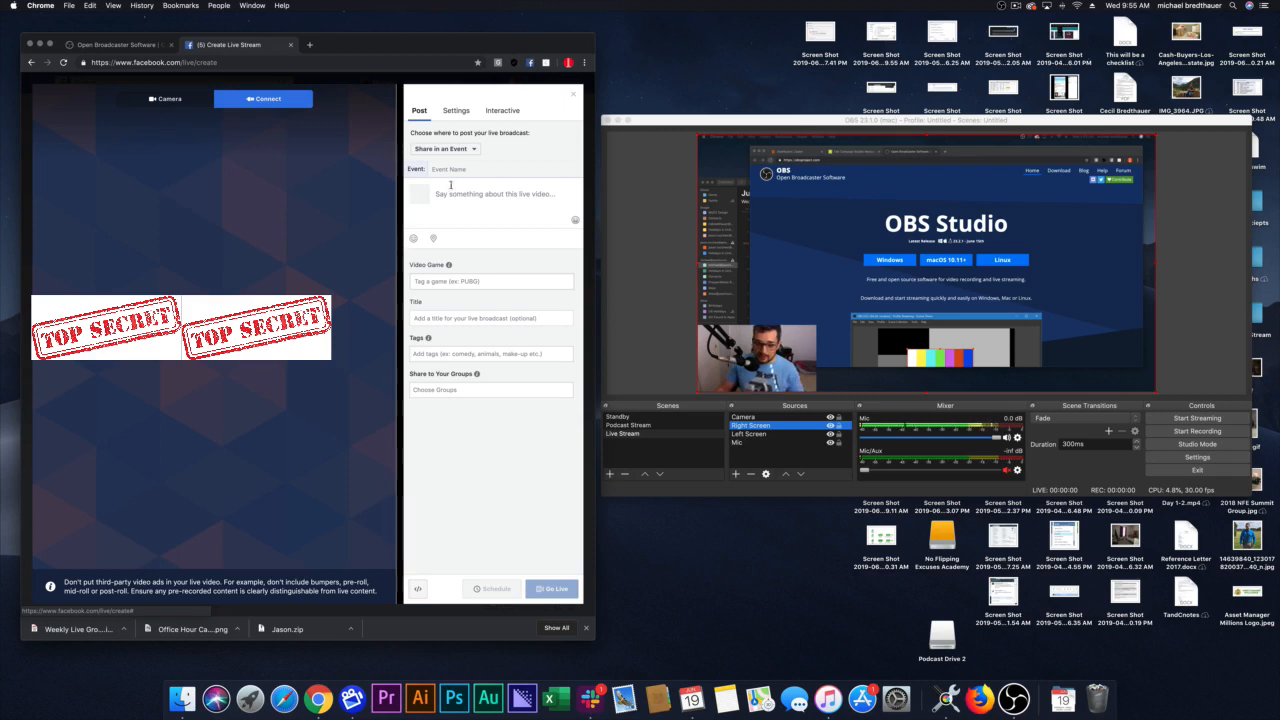
left_click(465, 149)
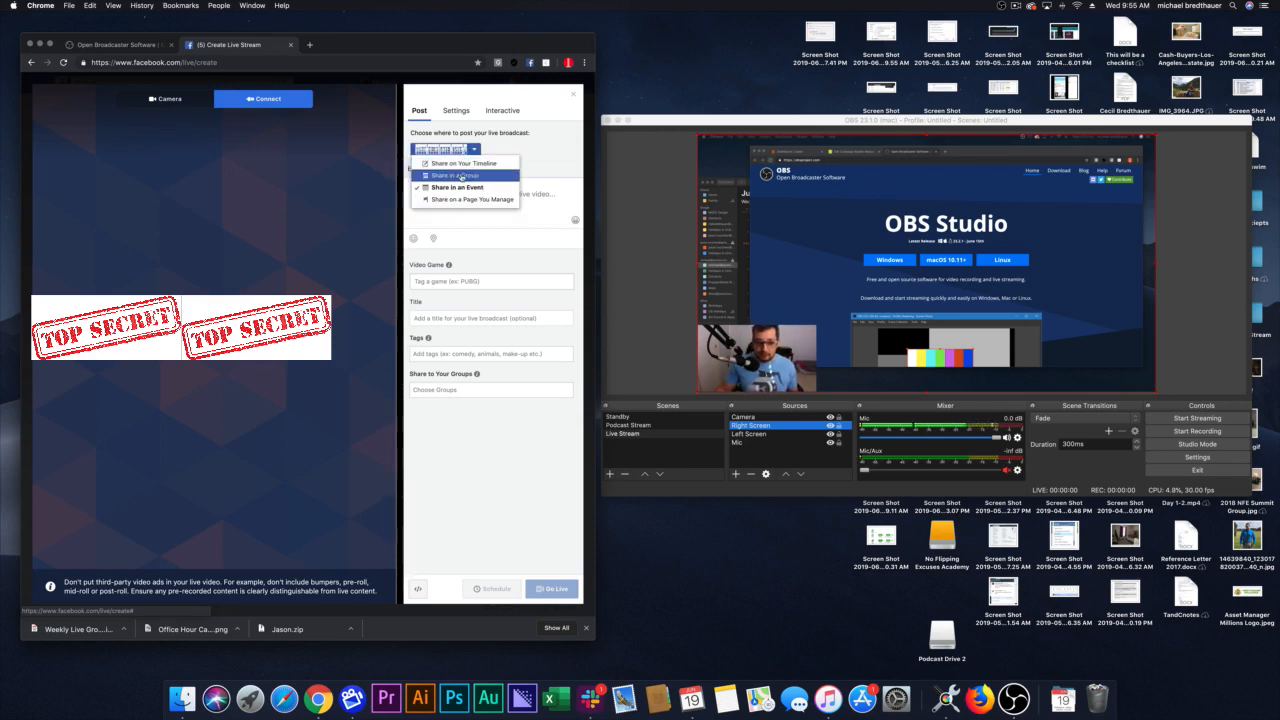
left_click(461, 175)
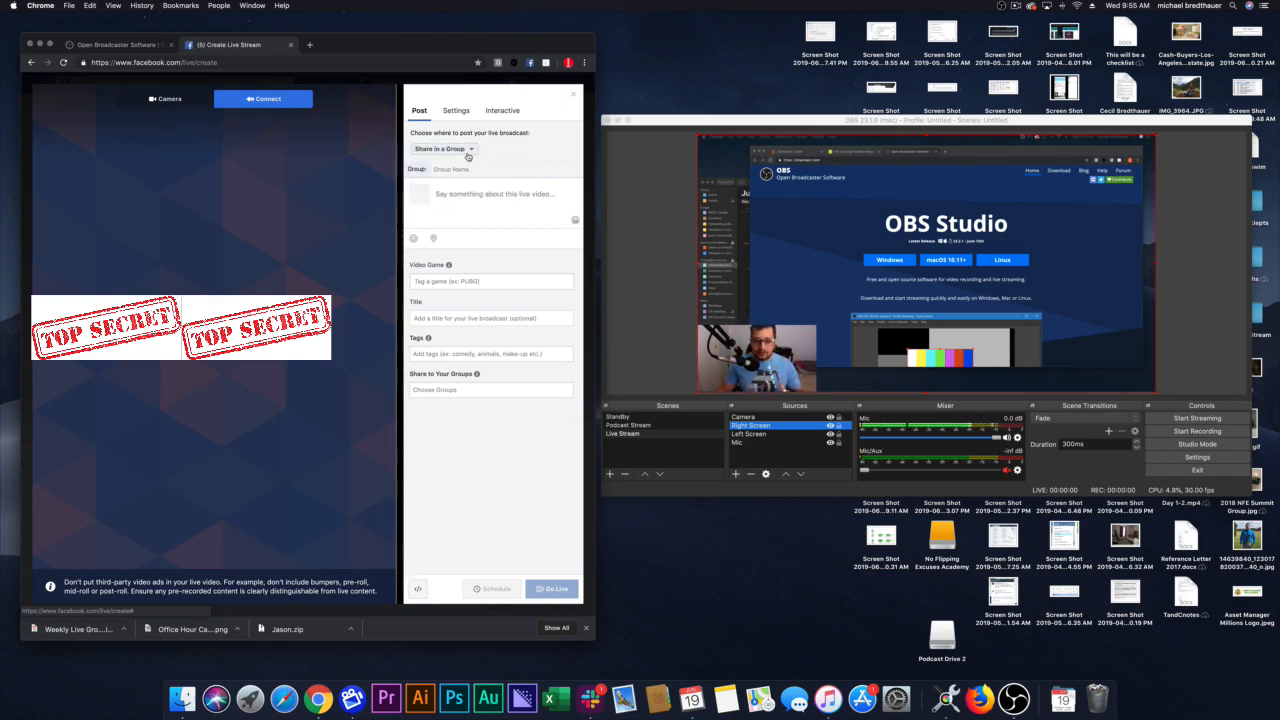
Step: Set the live broadcast to share on the managed page No Flipping Excuses and copy the stream key
left_click(450, 150)
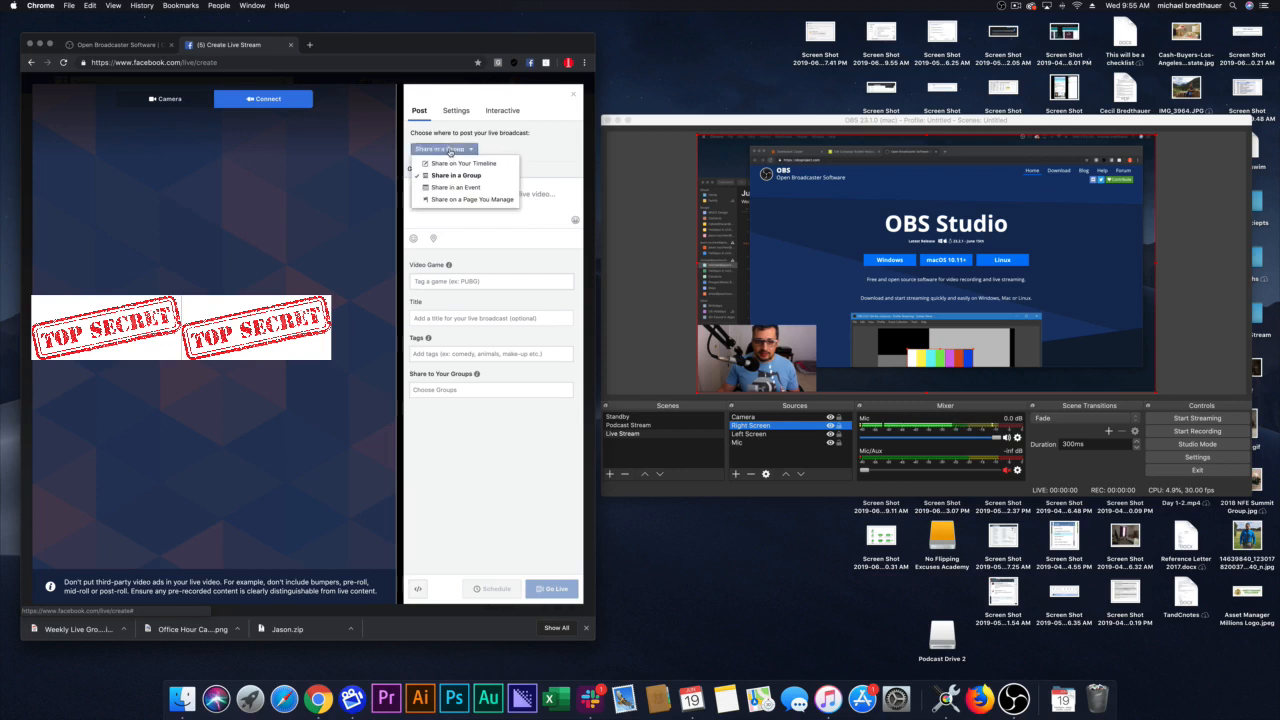
left_click(460, 200)
left_click(445, 167)
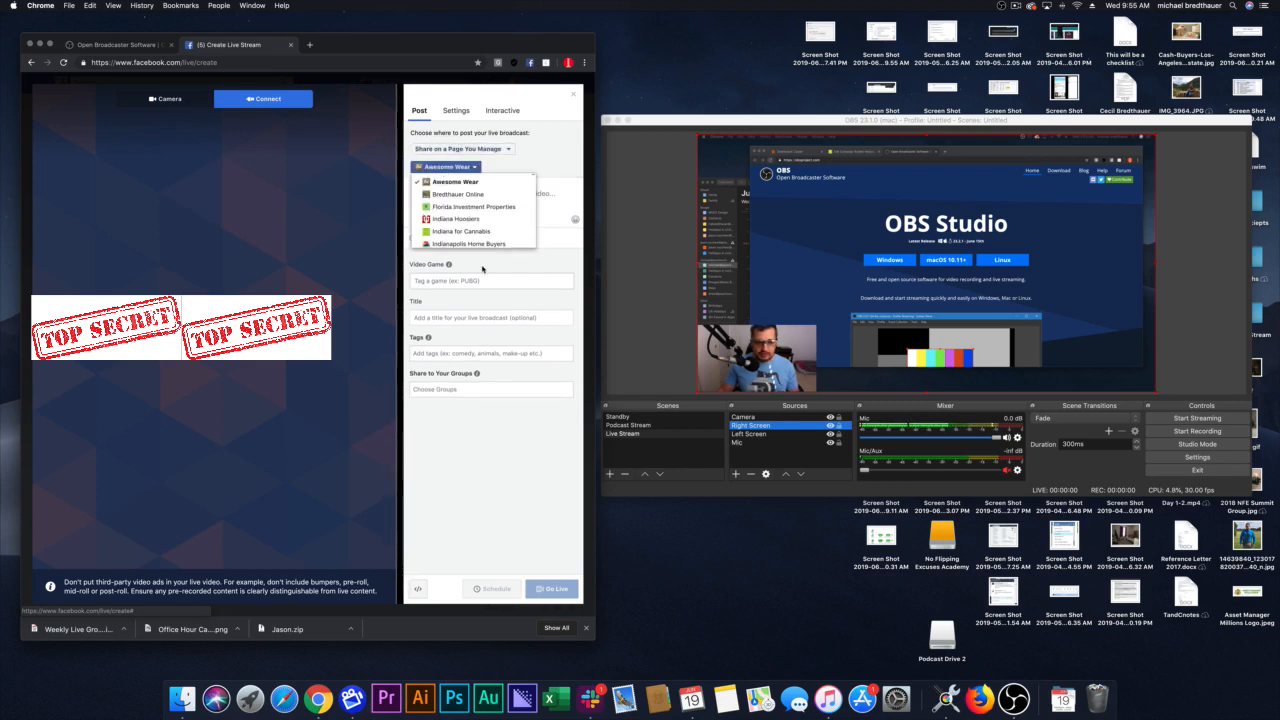
scroll(458, 217, "down", 3)
scroll(458, 217, "down", 5)
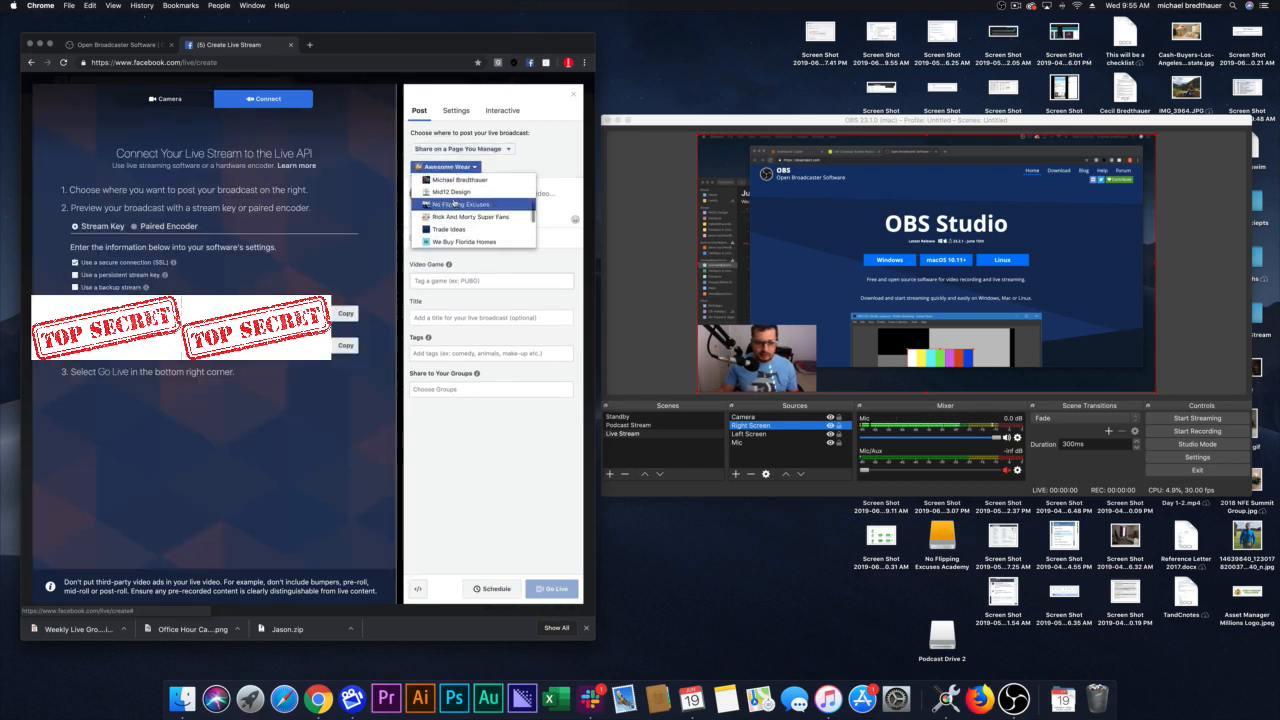
left_click(454, 199)
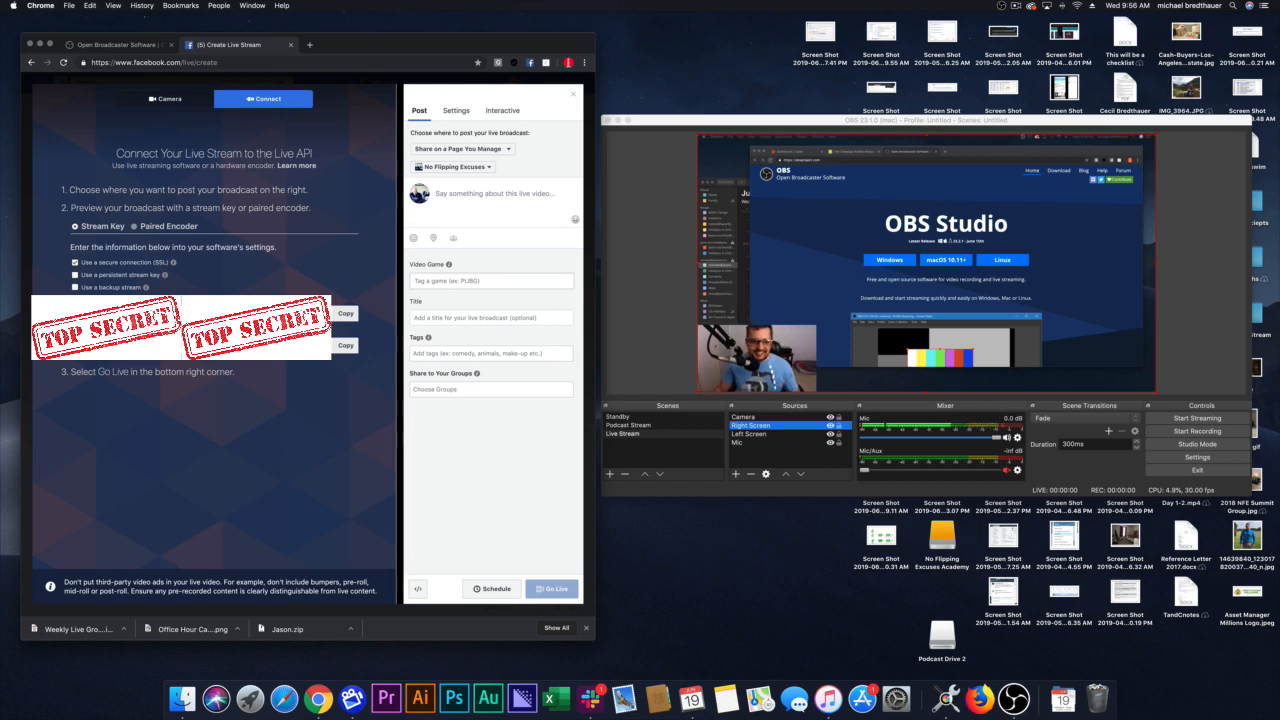
left_click(352, 351)
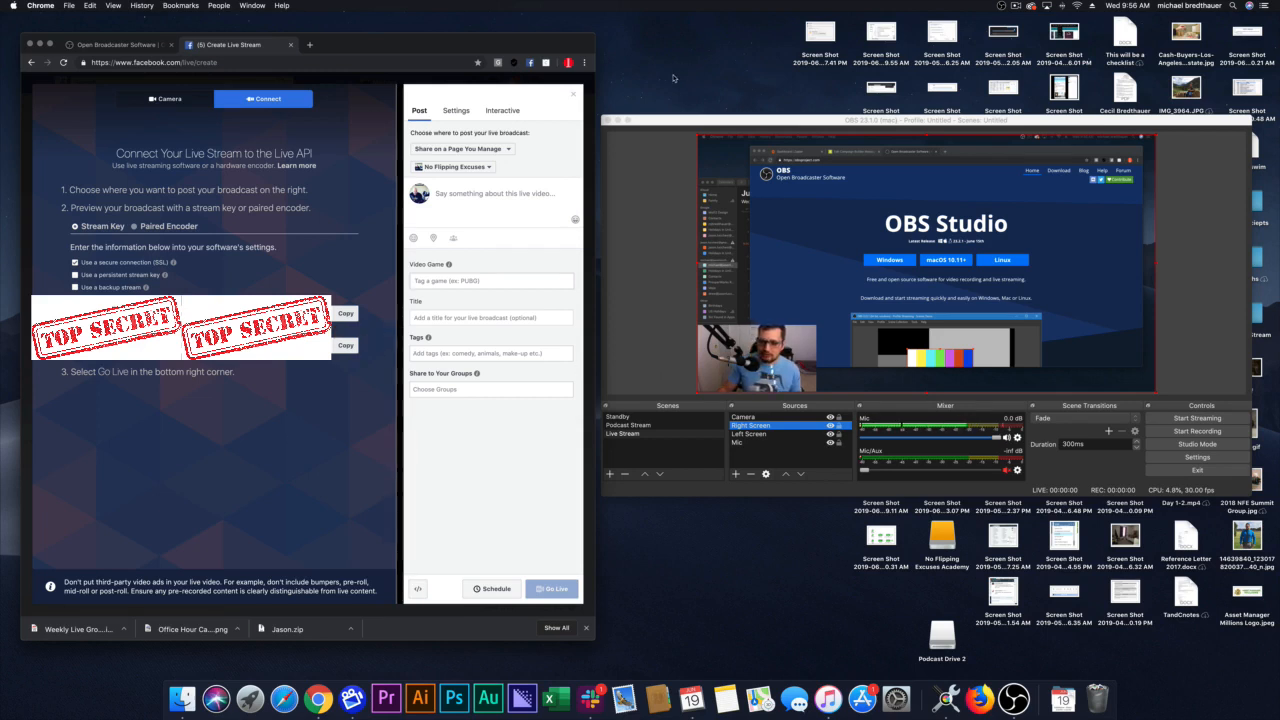
Step: Enter the live video description "Here is where I would type what I am going to live stream about"
left_click(492, 204)
type("Here")
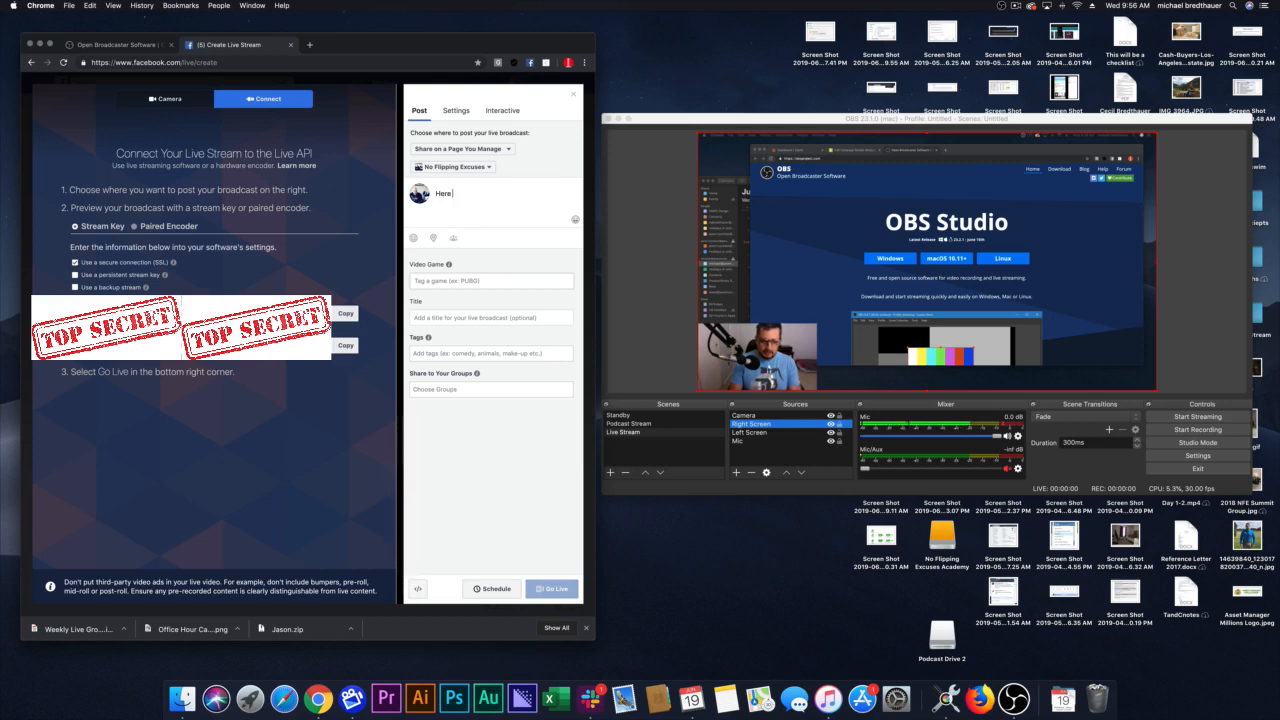
type(" is where I wou")
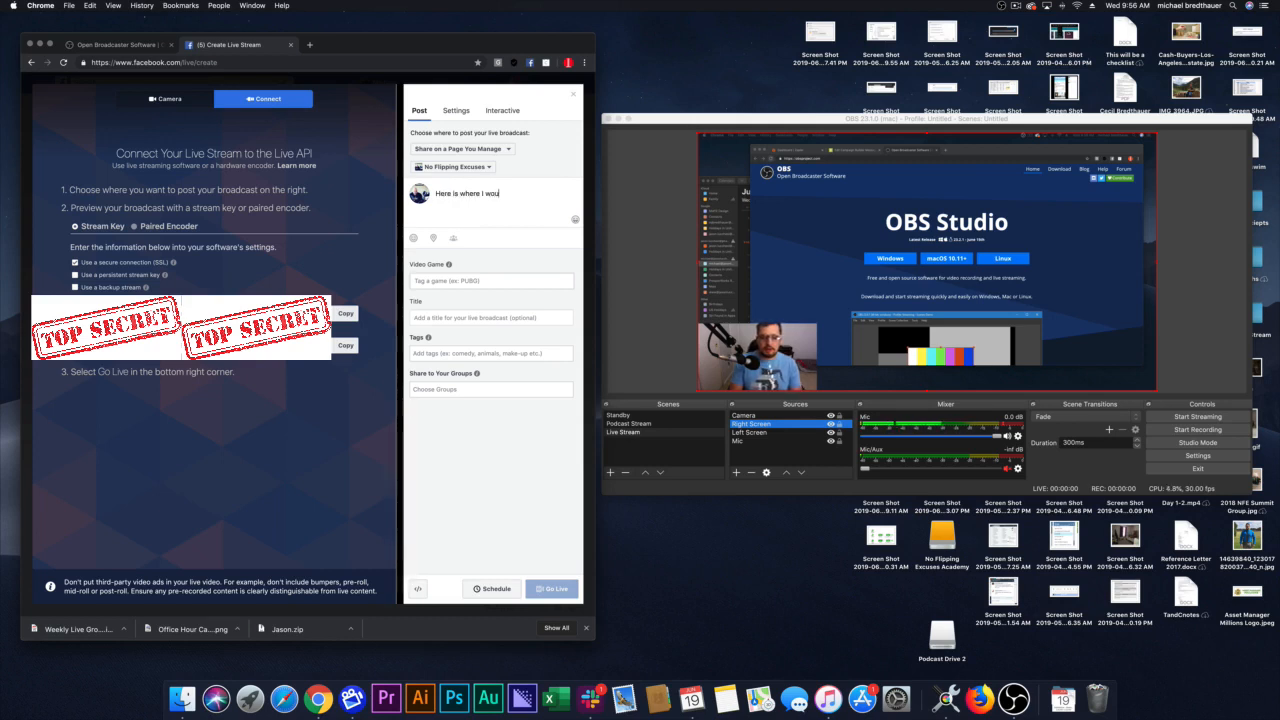
type("ld tu")
key("BackSpace")
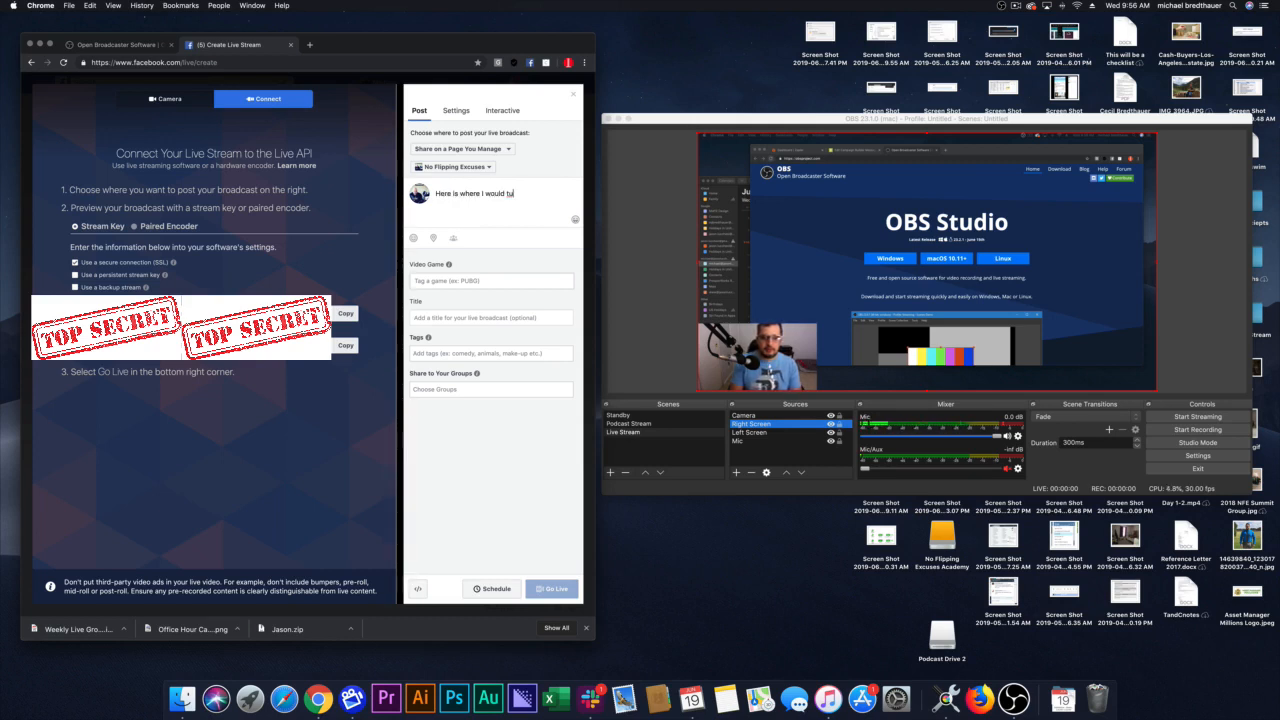
type("ype what")
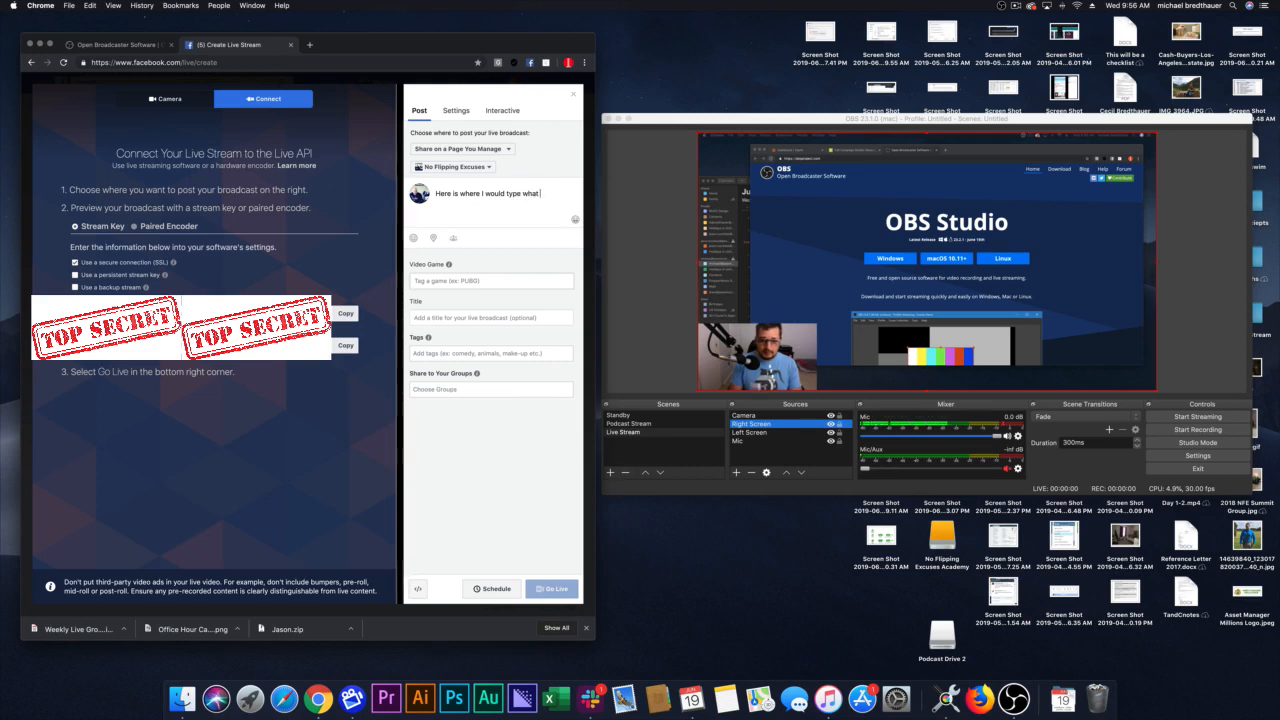
type(" I am going")
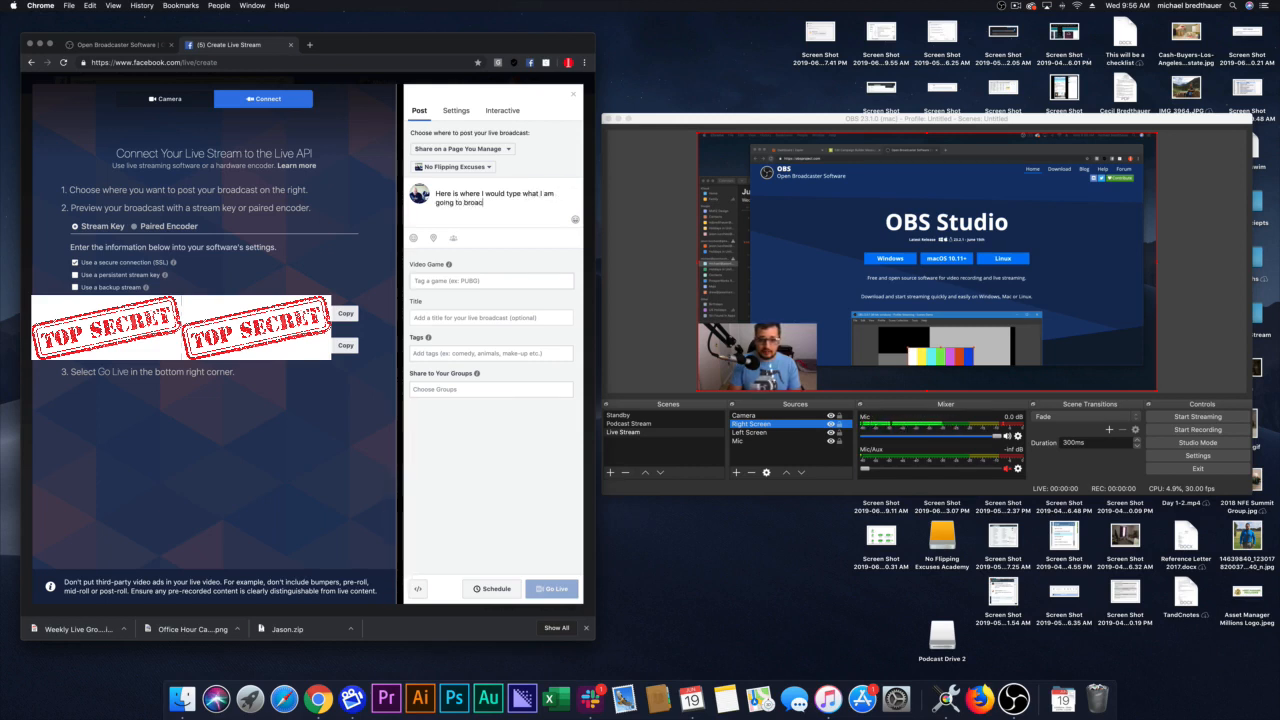
type(" to broac")
key("BackSpace")
key("BackSpace")
key("BackSpace")
type("live stream about")
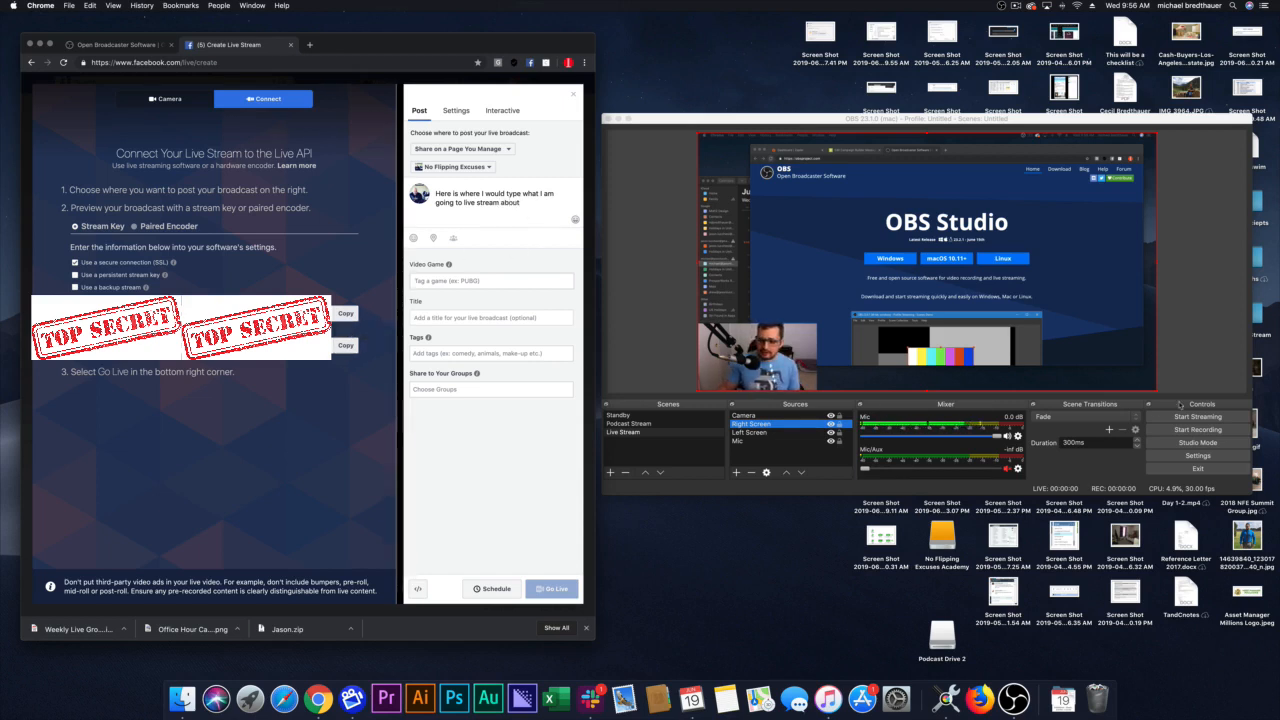
Step: Switch to OBS and configure its stream settings with the Facebook Live service and the copied stream key pasted in, then save them
left_click(1229, 316)
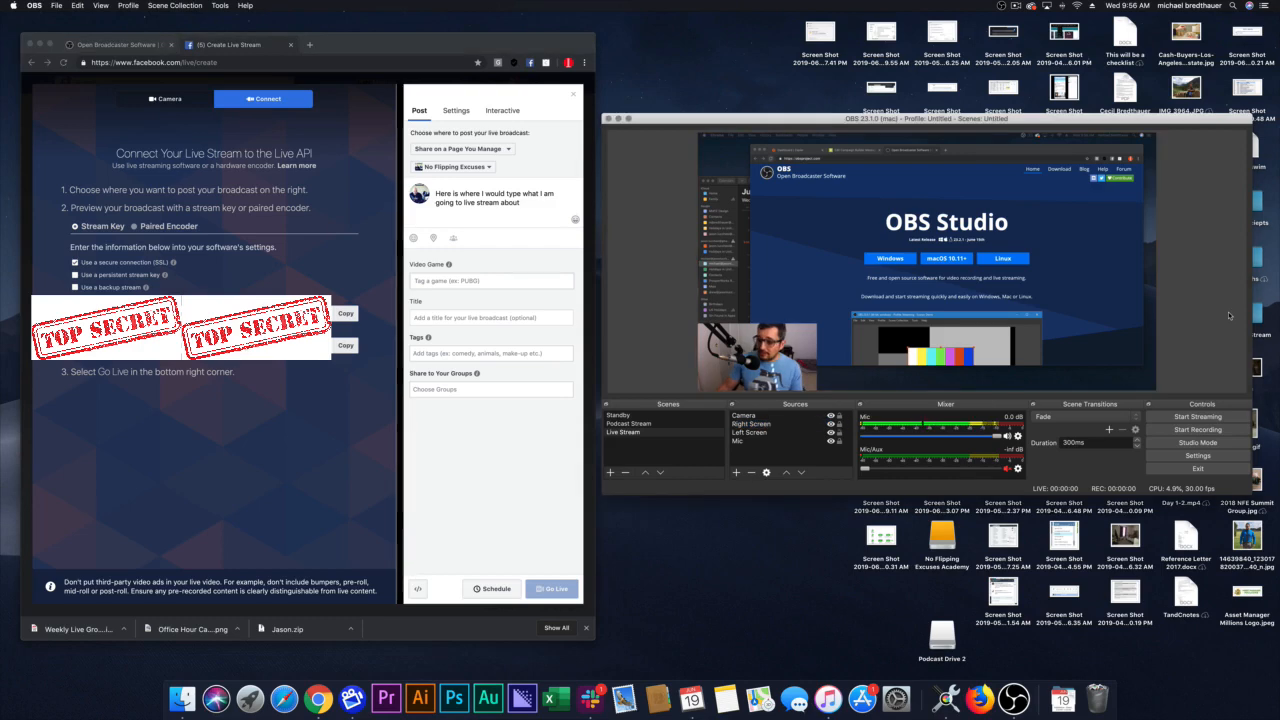
left_click(1198, 455)
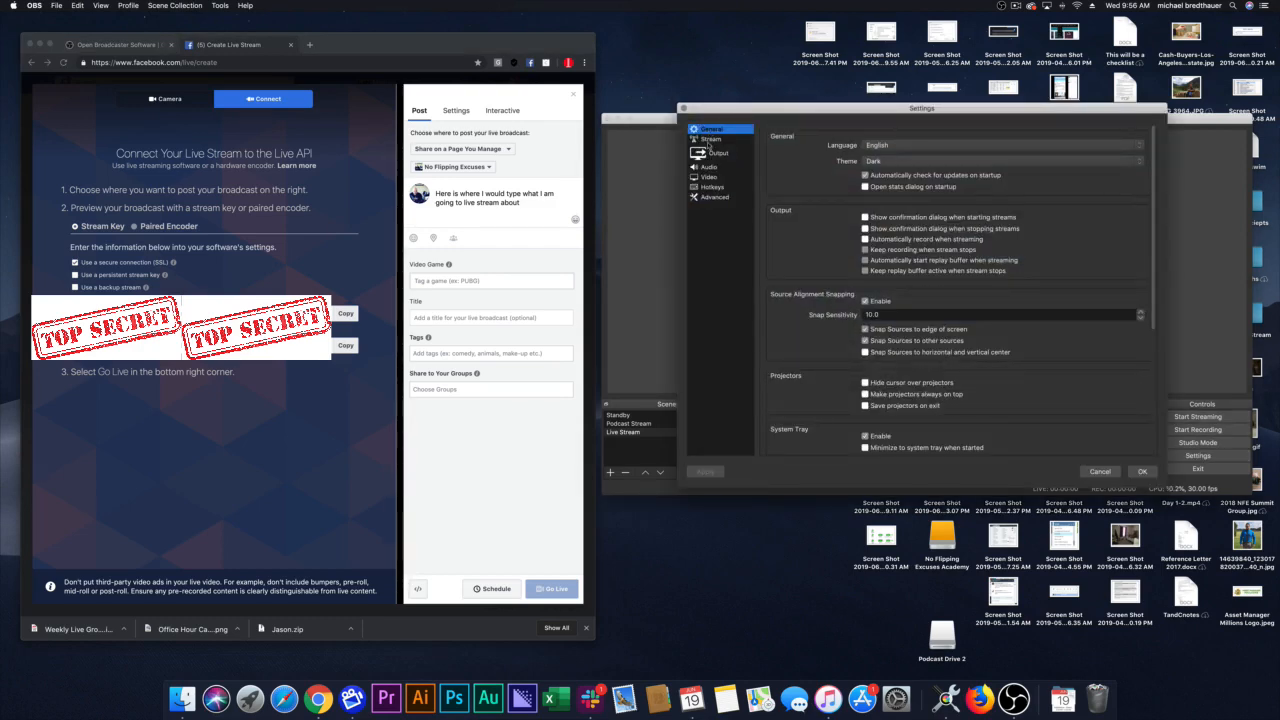
left_click(710, 140)
left_click(880, 140)
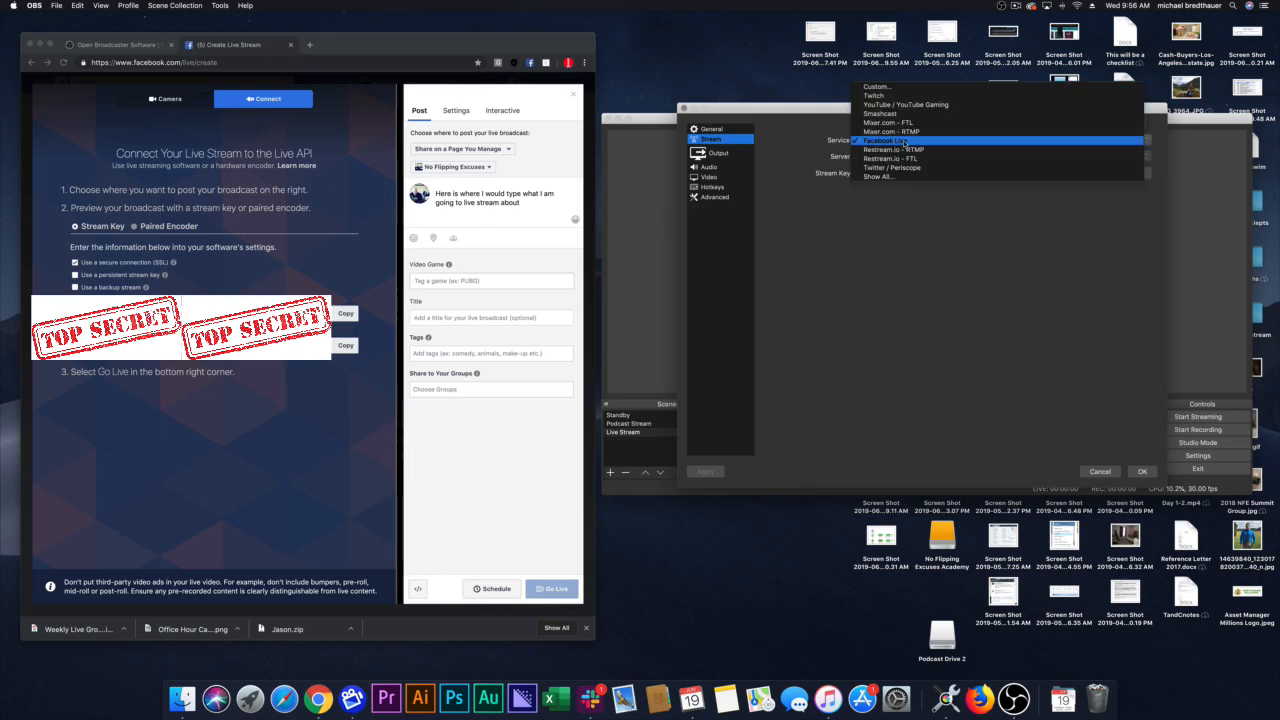
left_click(811, 131)
left_click(890, 140)
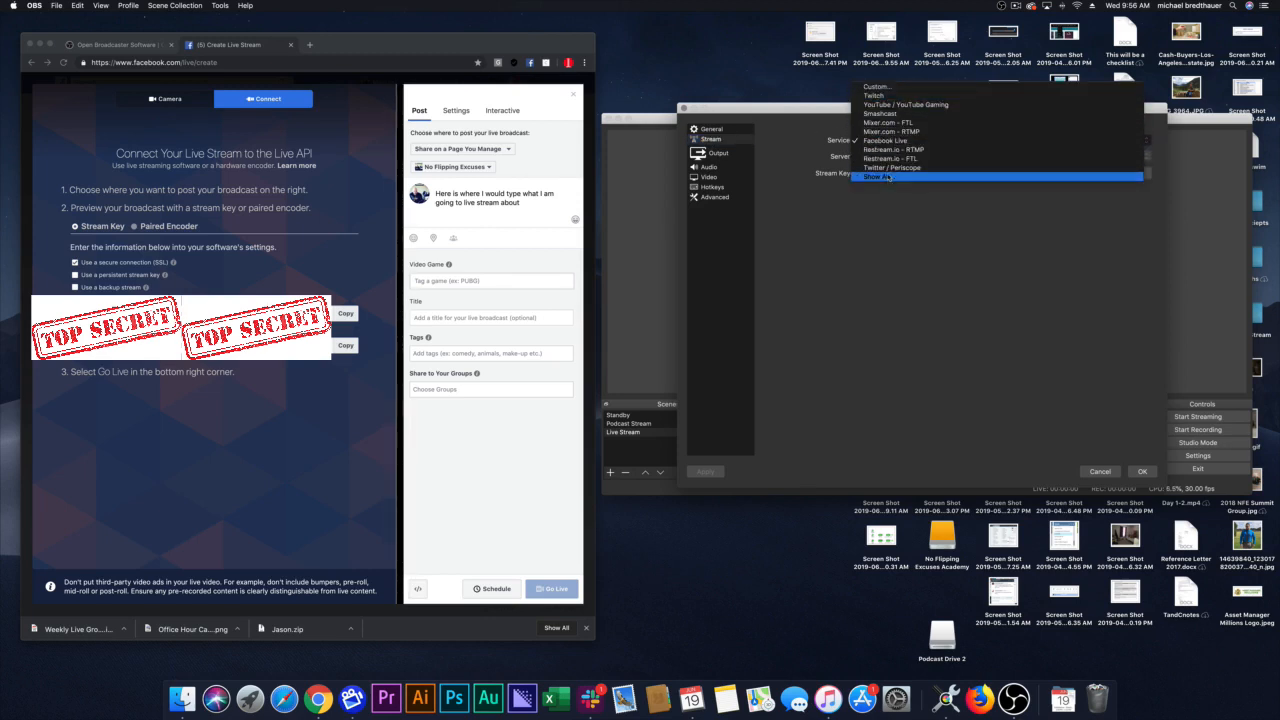
left_click(893, 143)
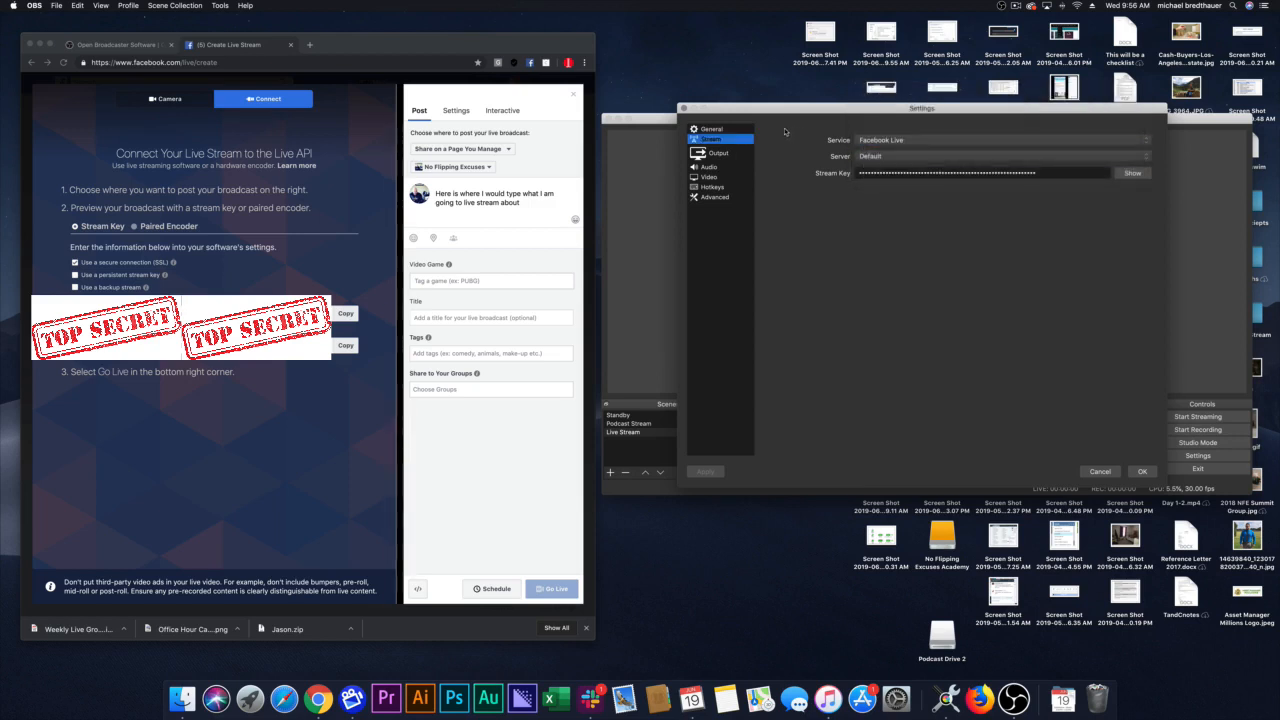
double_click(904, 174)
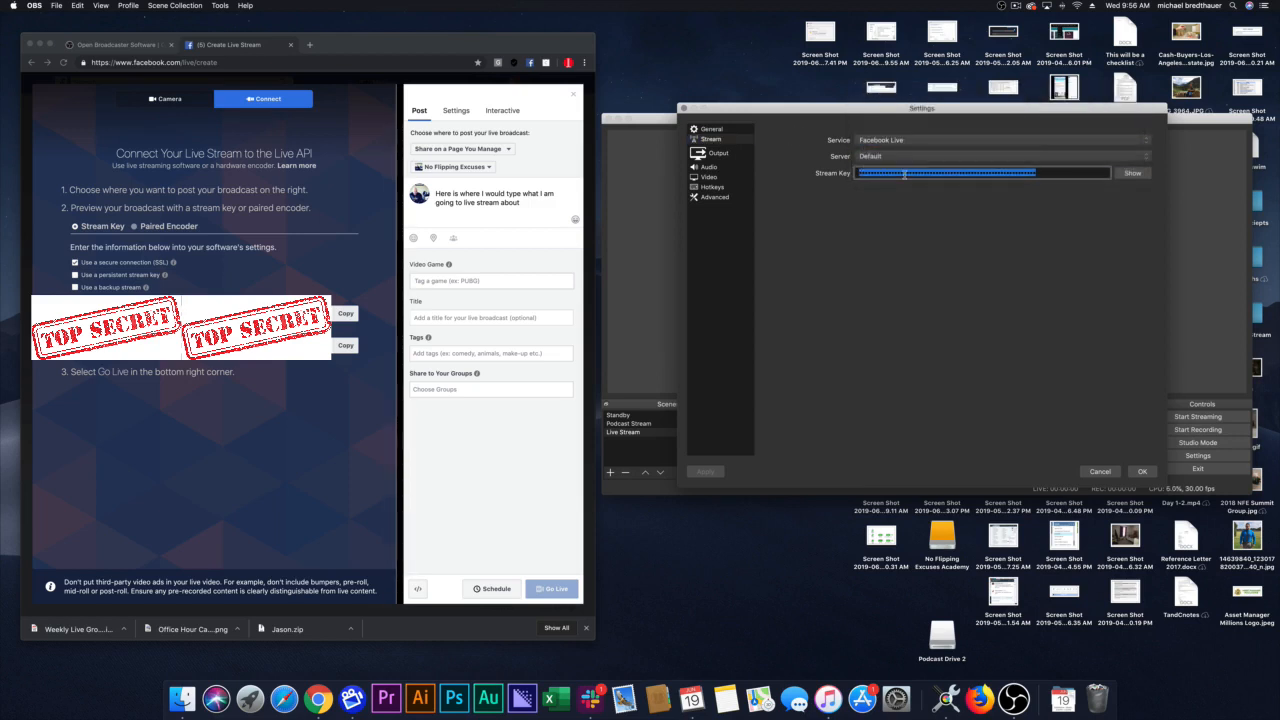
key("ctrl+v")
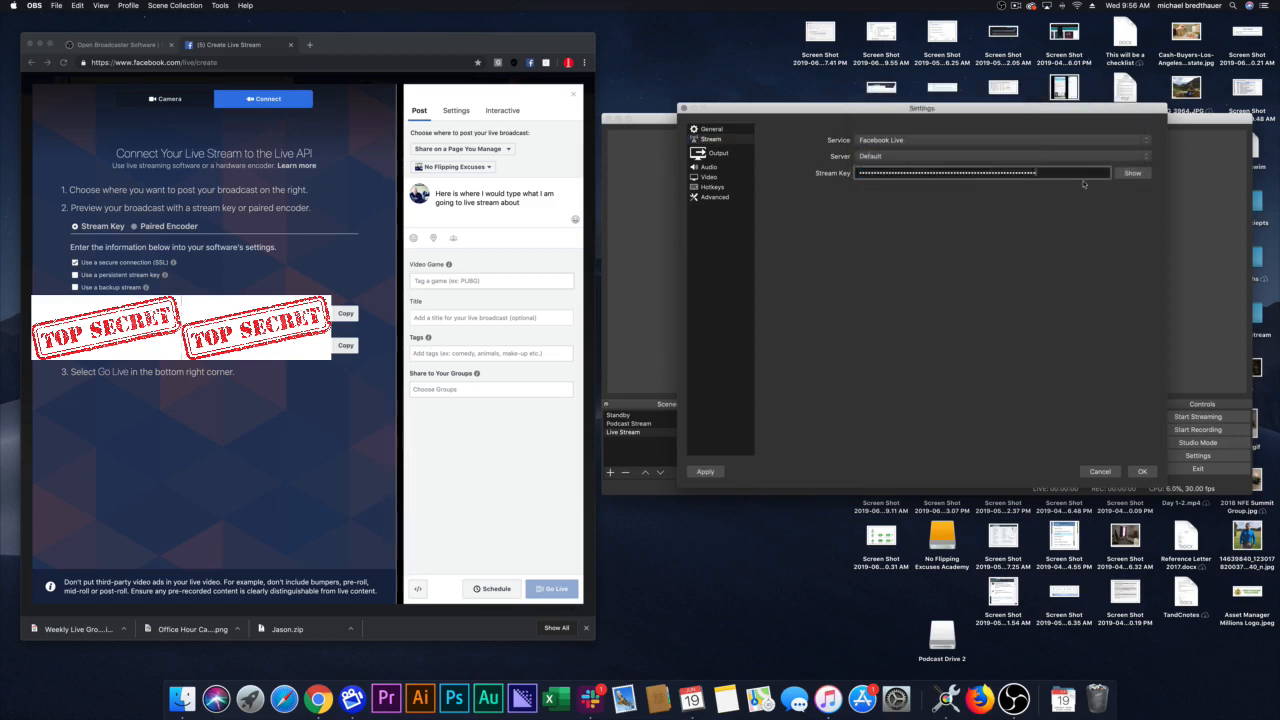
left_click(1143, 472)
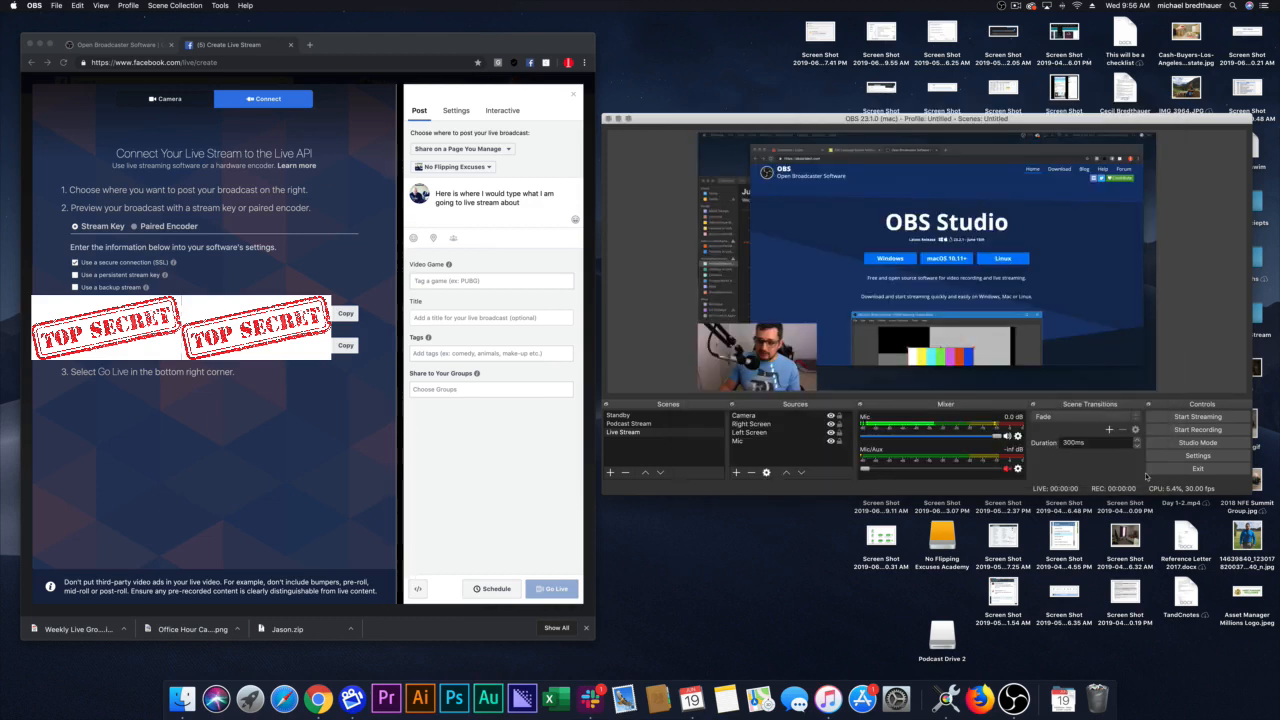
Step: Start streaming to Facebook and test switching the output between the Podcast Stream, Standby and Live Stream scenes, ending on Live Stream
left_click(1190, 417)
left_click(1205, 414)
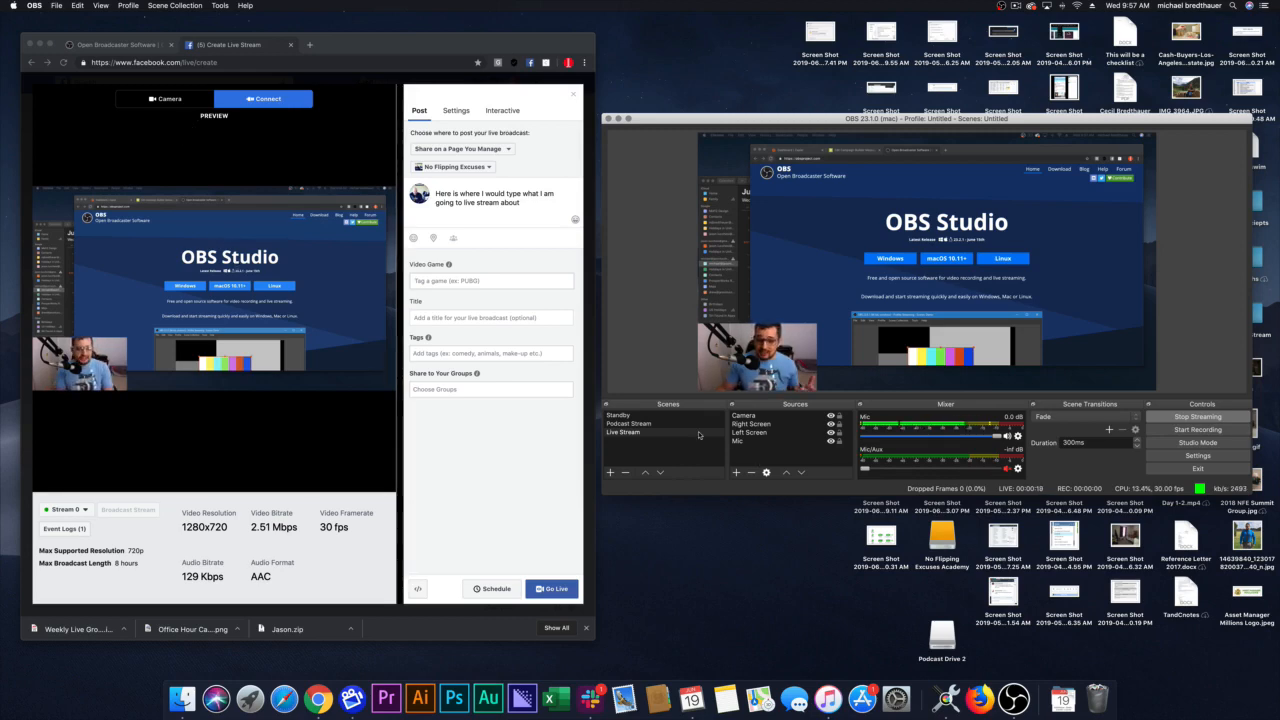
left_click(655, 426)
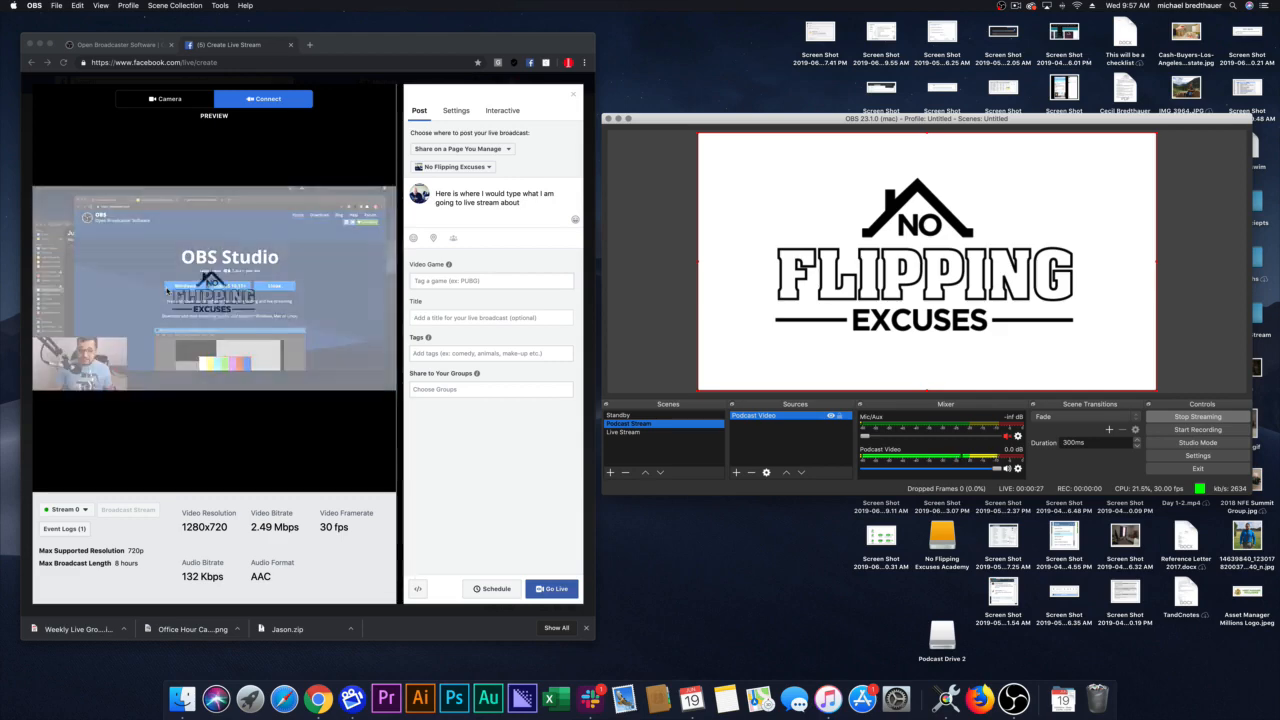
left_click(620, 416)
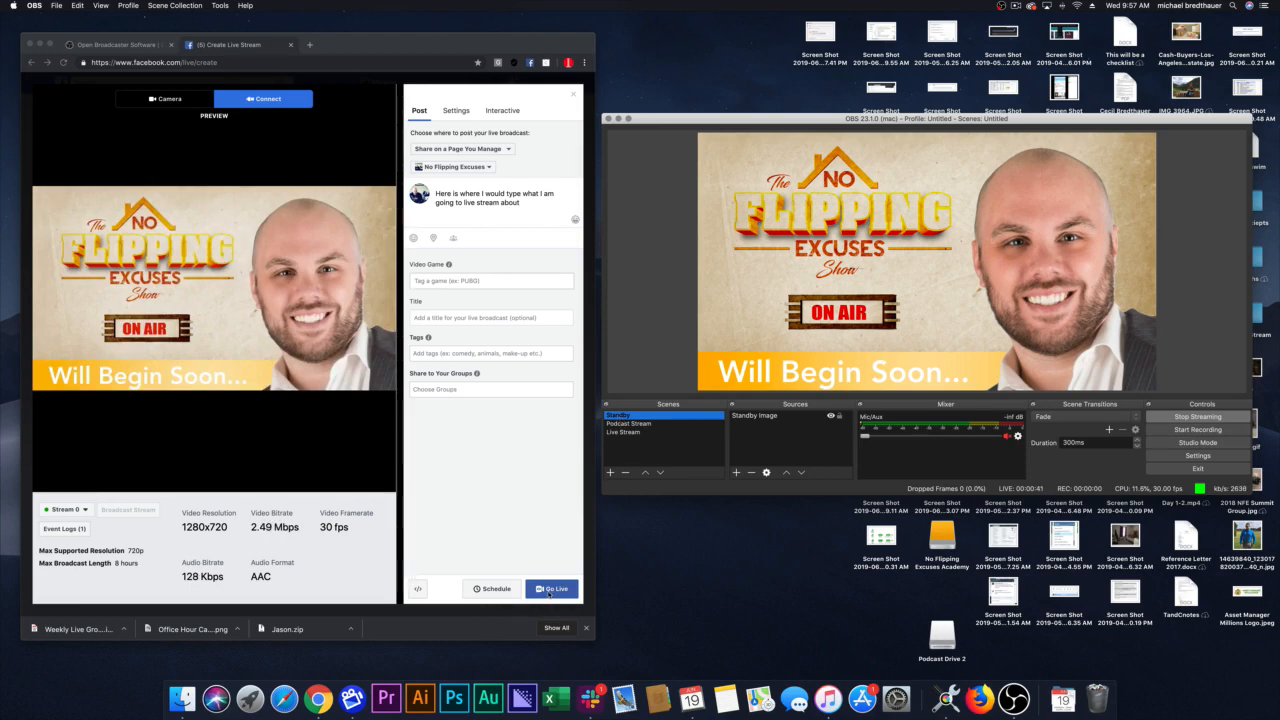
left_click(616, 424)
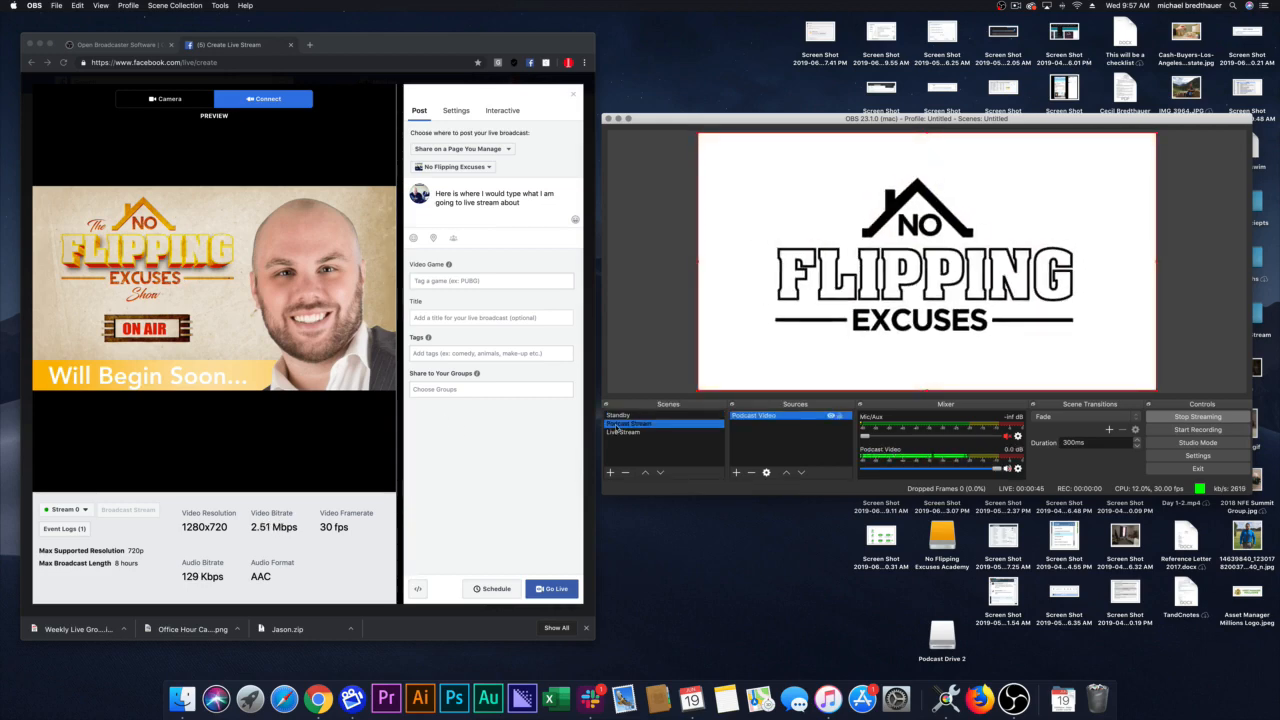
left_click(628, 432)
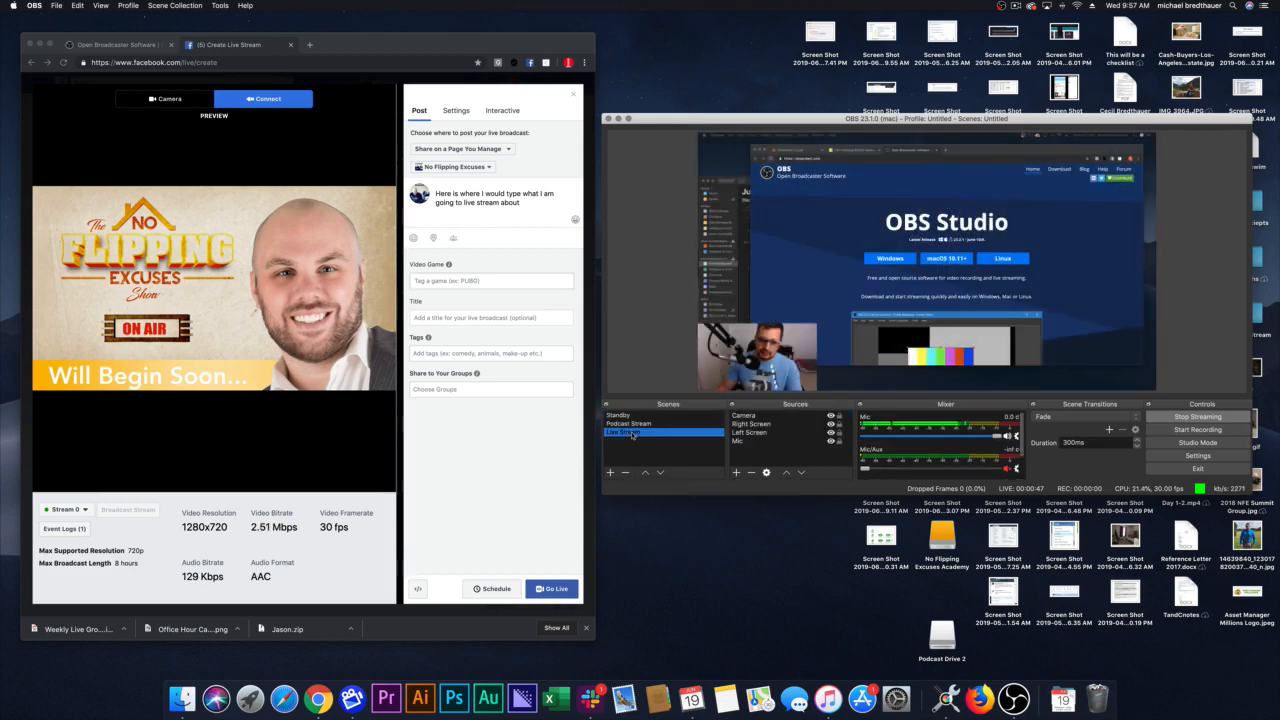